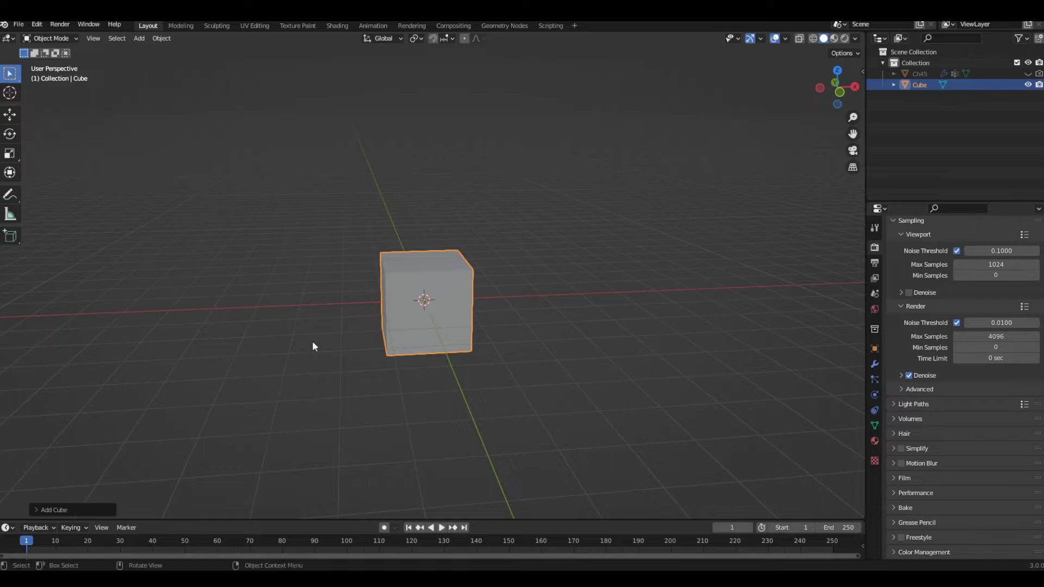
Step: Delete the cube and add an ico sphere in its place
{"action": "key", "text": "Delete"}
{"action": "key", "text": "shift+a"}
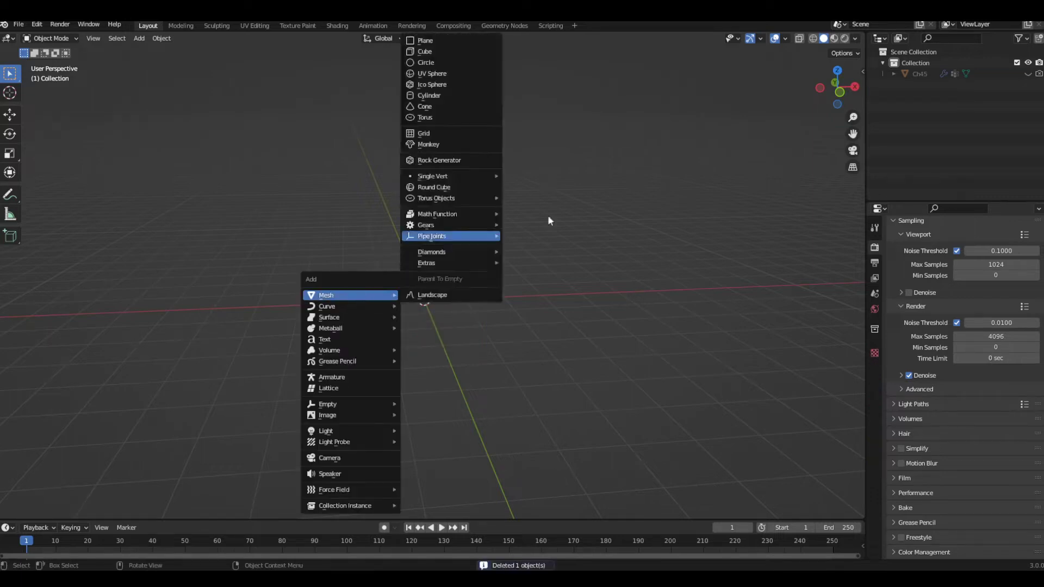
{"action": "key", "text": "Escape"}
{"action": "key", "text": "shift+a"}
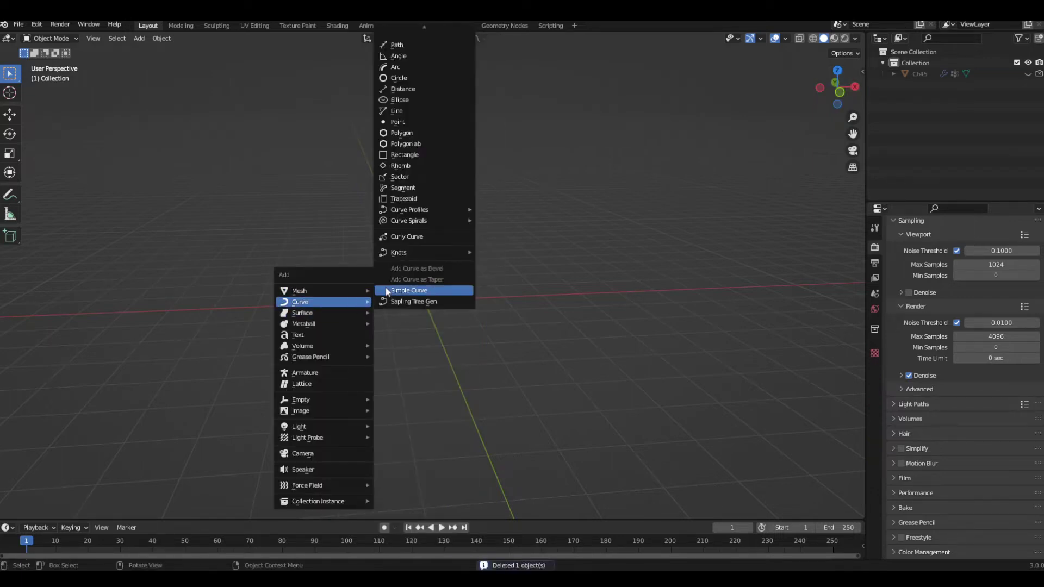
{"action": "mouse_move", "coordinate": [334, 293]}
{"action": "left_click", "coordinate": [405, 335]}
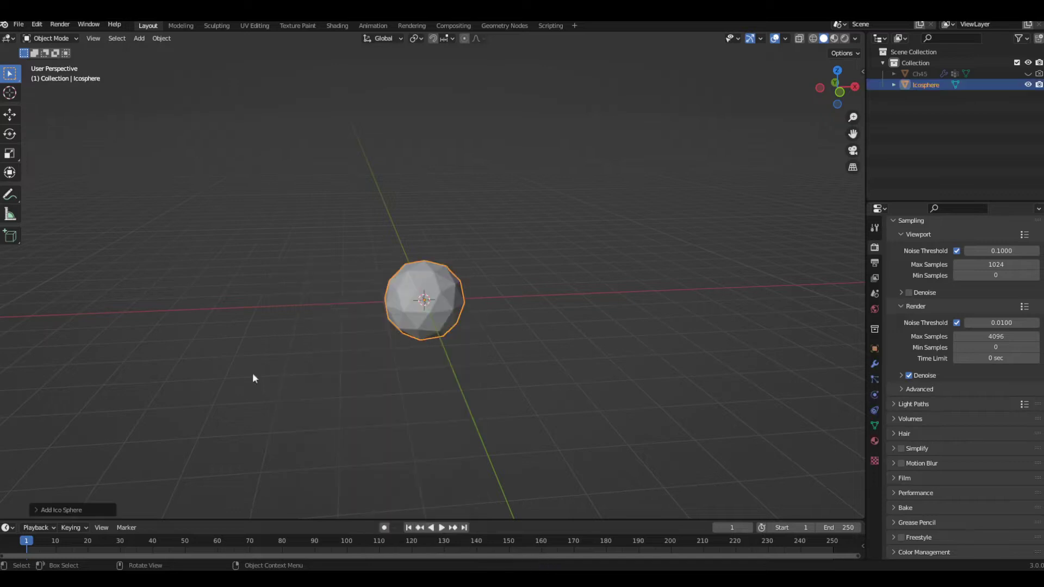
Step: Set the ico sphere's subdivisions to 4 and shade it smooth
{"action": "left_click", "coordinate": [87, 513]}
{"action": "left_click", "coordinate": [174, 403]}
{"action": "left_click", "coordinate": [174, 402]}
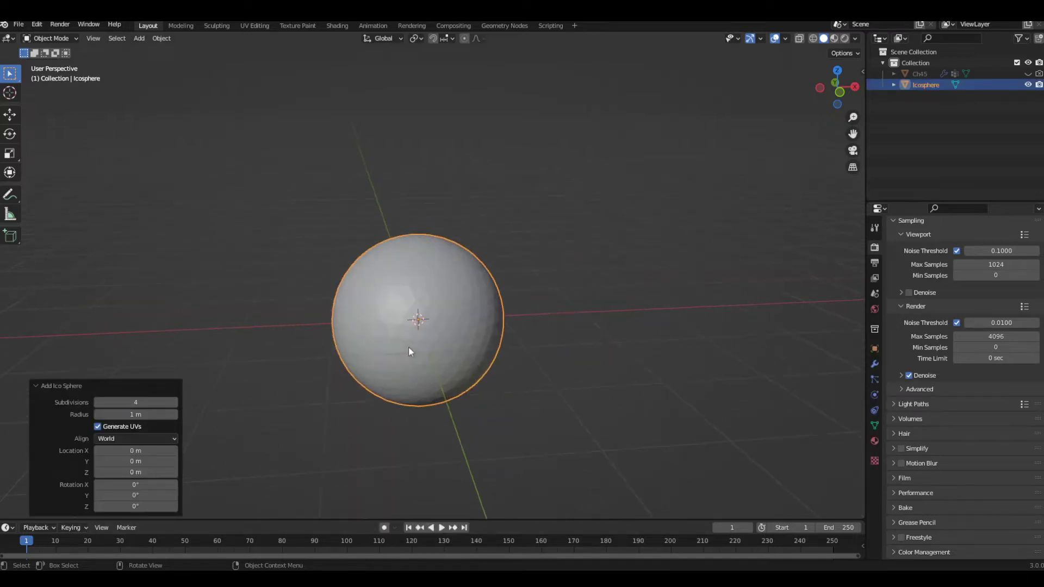
{"action": "right_click", "coordinate": [409, 350]}
{"action": "left_click", "coordinate": [400, 189]}
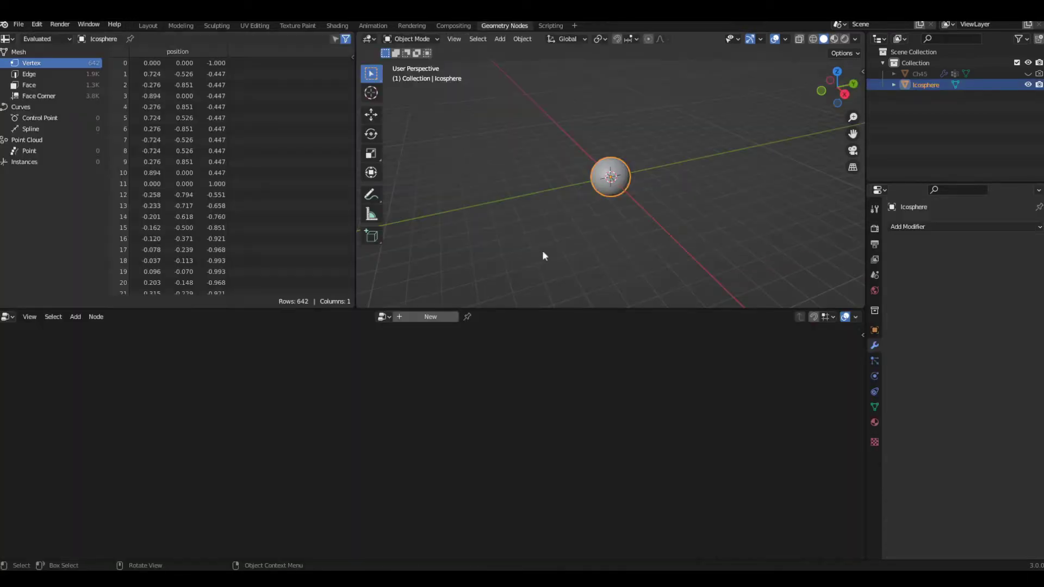
Step: Create a new geometry node tree on the smooth ico sphere
{"action": "scroll", "coordinate": [531, 250], "scroll_direction": "up", "scroll_amount": 7}
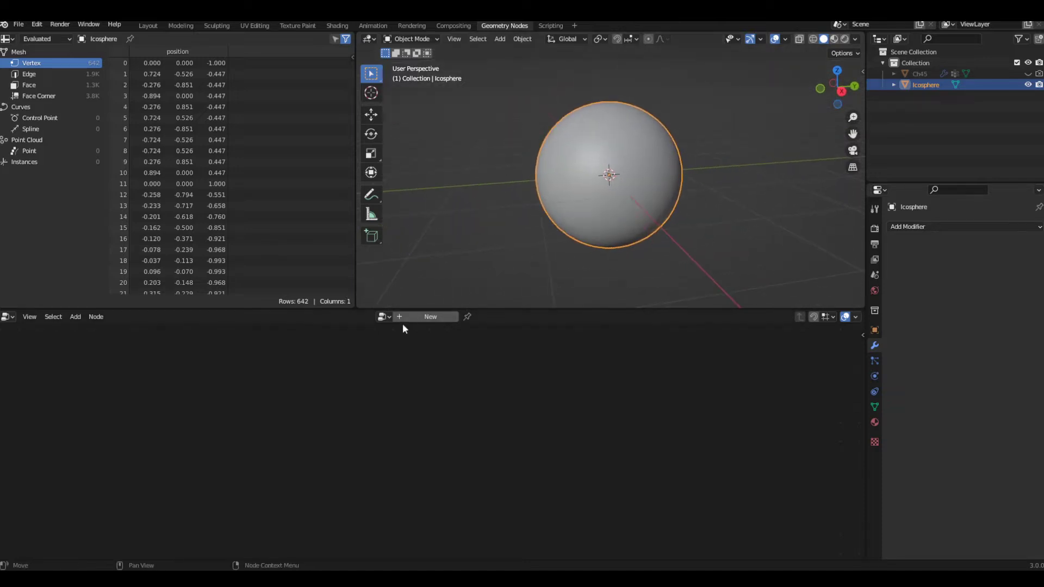
{"action": "left_click", "coordinate": [419, 319]}
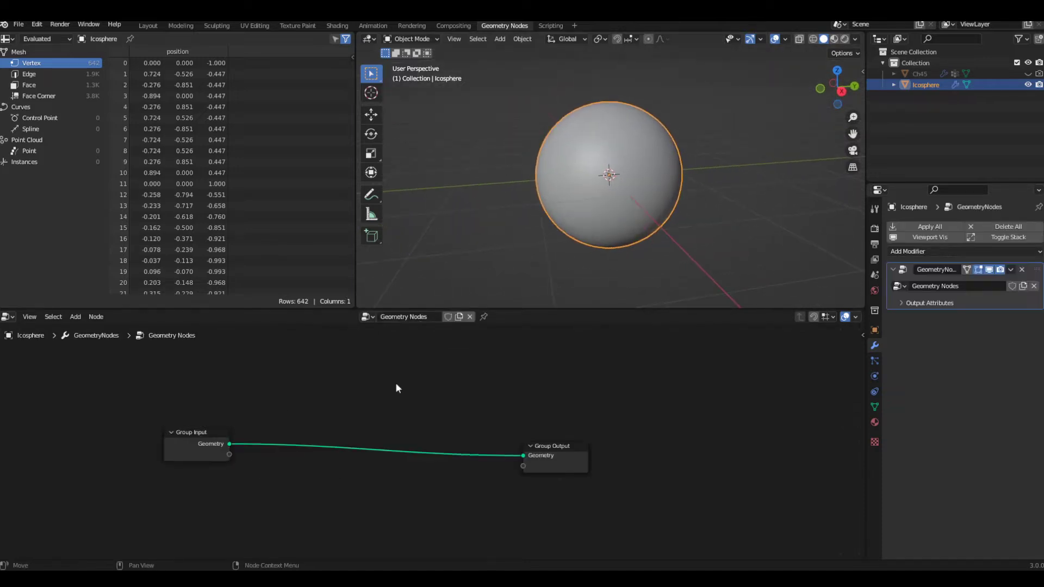
{"action": "scroll", "coordinate": [519, 204], "scroll_direction": "down", "scroll_amount": 4}
Step: Add a second ico sphere with 2 subdivisions to the scene
{"action": "key", "text": "shift+a"}
{"action": "mouse_move", "coordinate": [515, 205]}
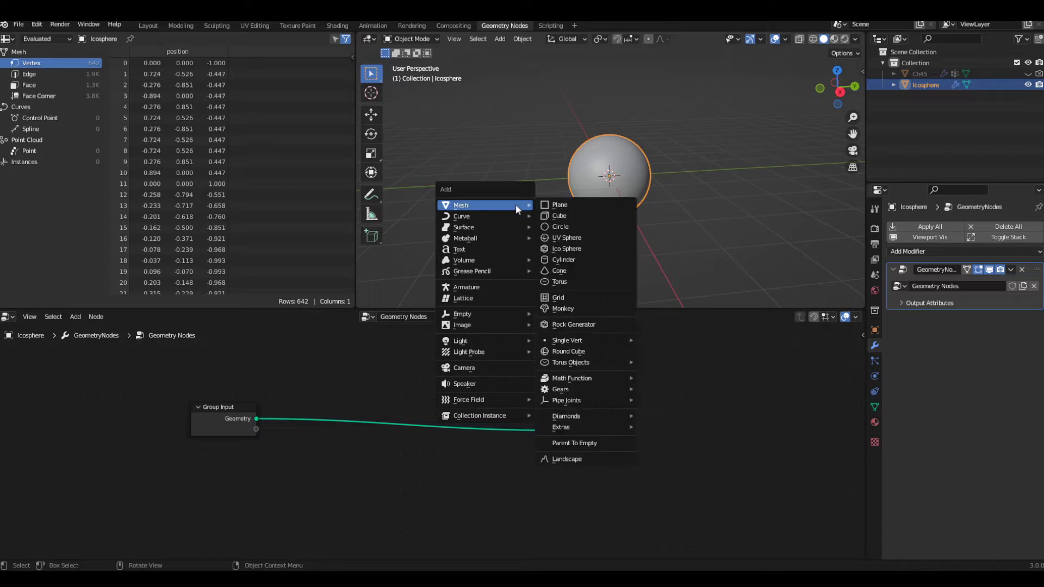
{"action": "left_click", "coordinate": [566, 249]}
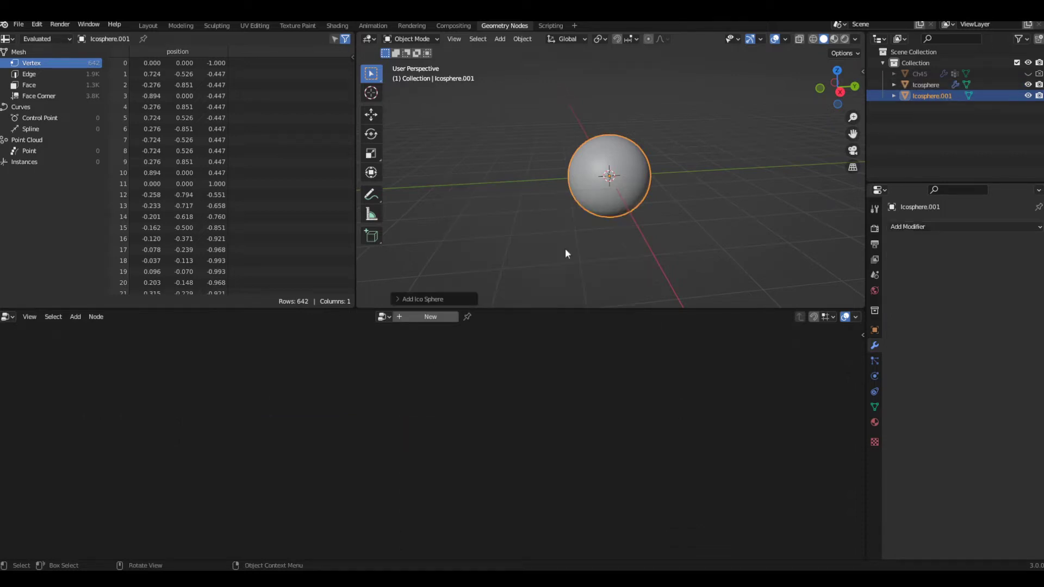
{"action": "left_click", "coordinate": [429, 298]}
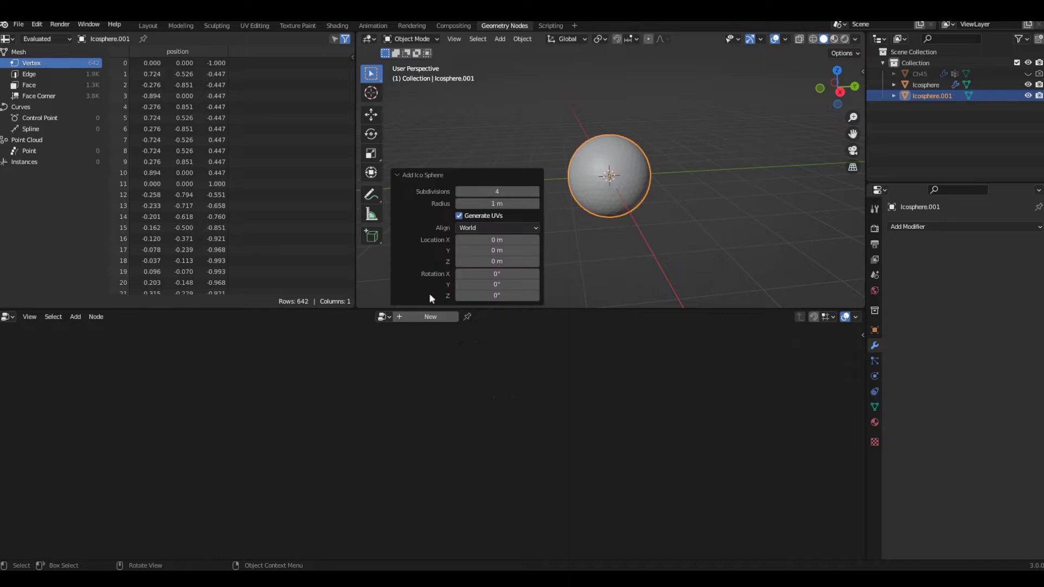
{"action": "left_click", "coordinate": [459, 192]}
{"action": "left_click", "coordinate": [459, 192]}
{"action": "scroll", "coordinate": [475, 139], "scroll_direction": "up", "scroll_amount": 1}
{"action": "left_click", "coordinate": [474, 143]}
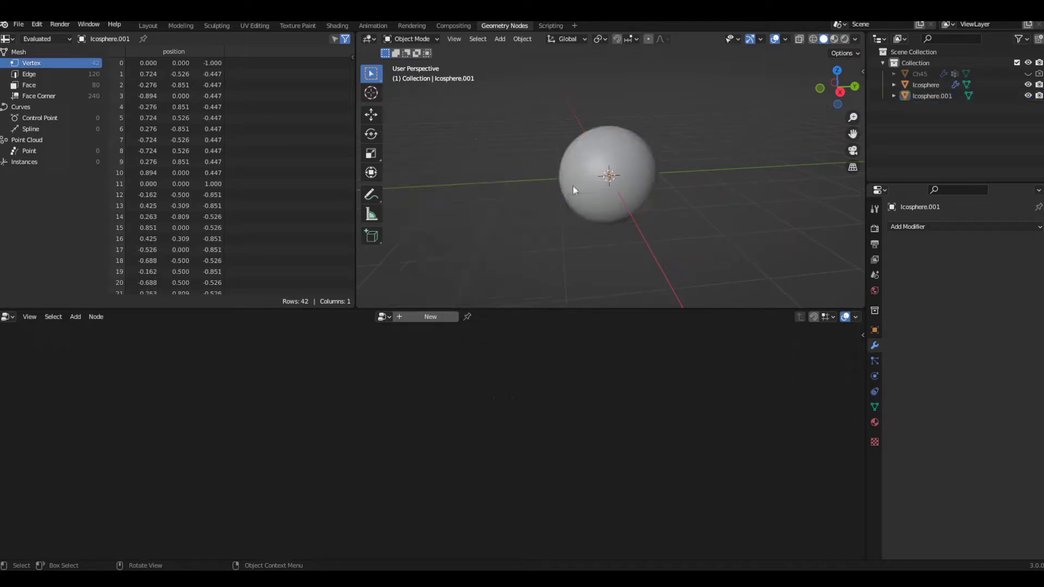
Step: Move the low-poly ico sphere about 3.59 m along the negative Y axis, clear of the smooth sphere
{"action": "left_click", "coordinate": [924, 96]}
{"action": "scroll", "coordinate": [495, 186], "scroll_direction": "down", "scroll_amount": 3}
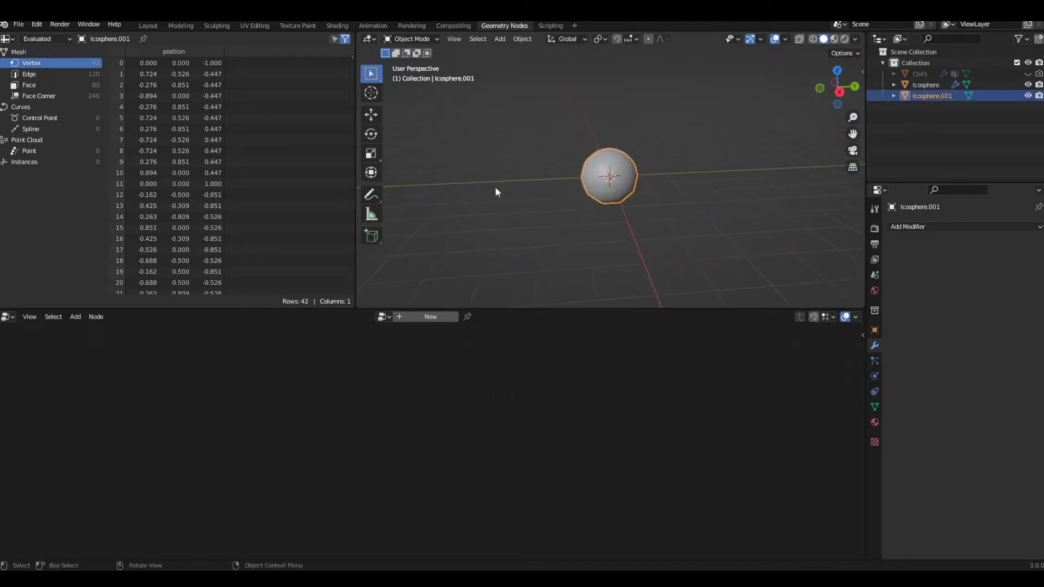
{"action": "key", "text": "g"}
{"action": "key", "text": "y"}
{"action": "left_click", "coordinate": [385, 184]}
{"action": "scroll", "coordinate": [501, 203], "scroll_direction": "up", "scroll_amount": 1}
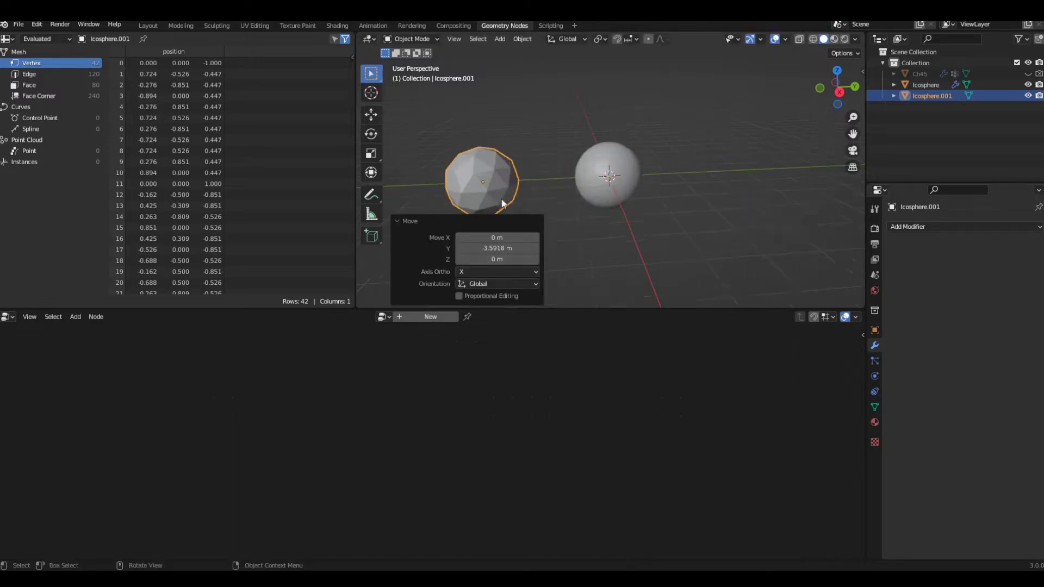
{"action": "middle_click_drag", "start_coordinate": [500, 202], "coordinate": [512, 184]}
{"action": "scroll", "coordinate": [515, 177], "scroll_direction": "down", "scroll_amount": 1}
Step: Bring the low-poly sphere into the smooth sphere's node tree as an Object Info node
{"action": "left_click", "coordinate": [600, 177]}
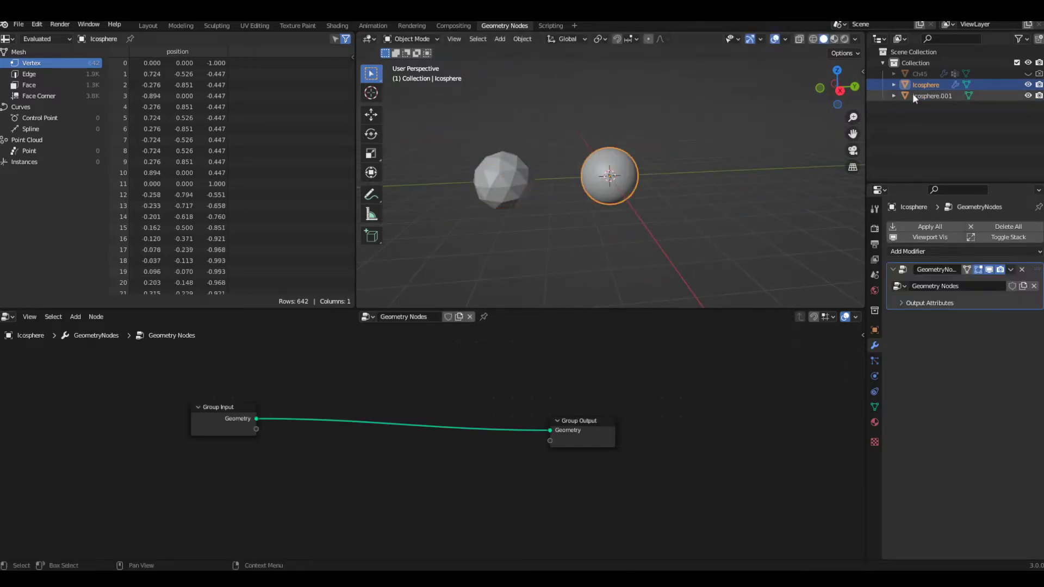
{"action": "left_click_drag", "start_coordinate": [916, 98], "coordinate": [200, 474]}
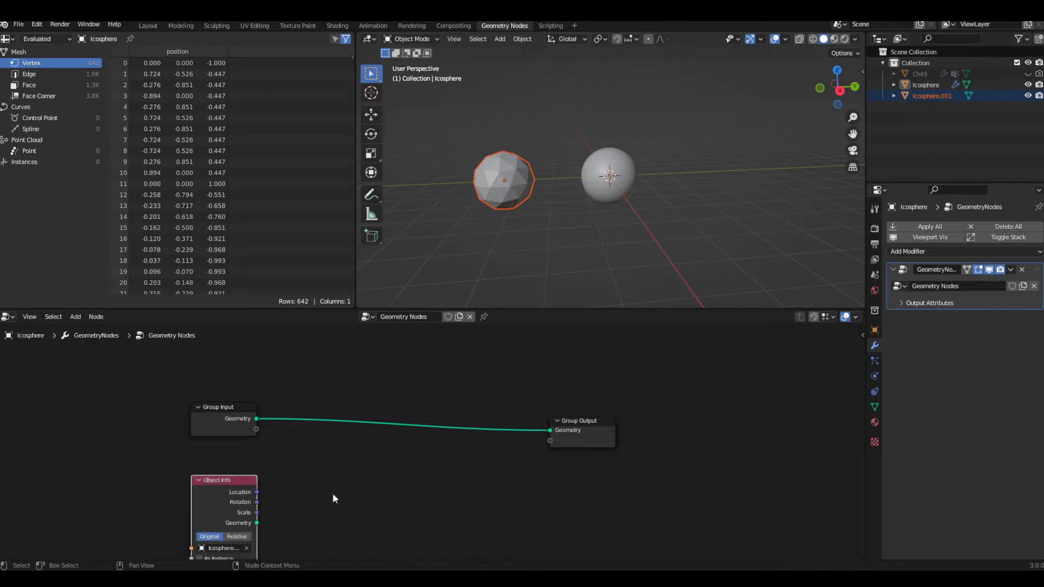
{"action": "key", "text": "Home"}
Step: Add a Geometry Proximity node and connect the Object Info Geometry output to its Target
{"action": "key", "text": "shift+a"}
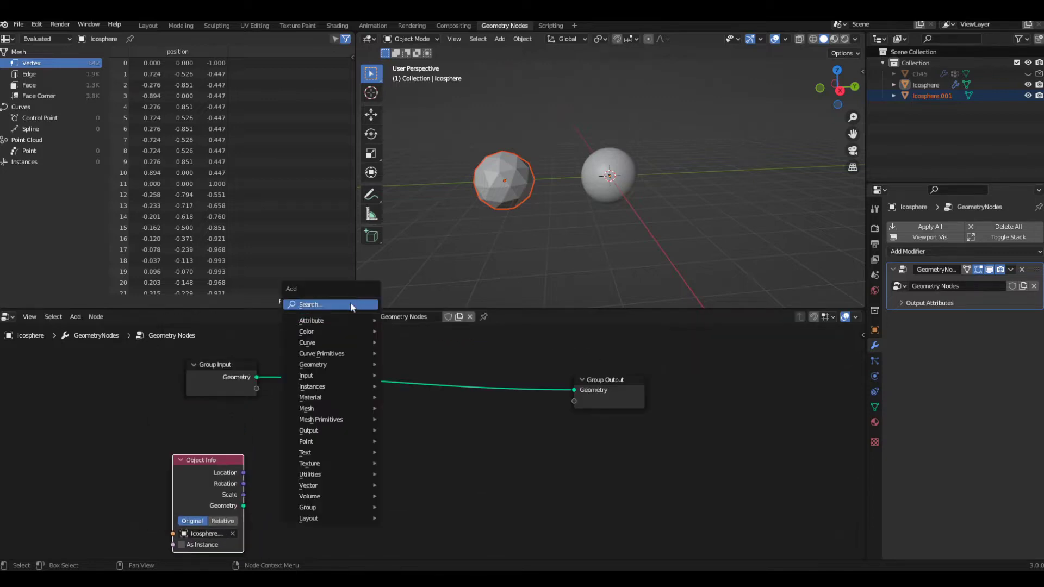
{"action": "left_click", "coordinate": [350, 302]}
{"action": "type", "text": "geo"}
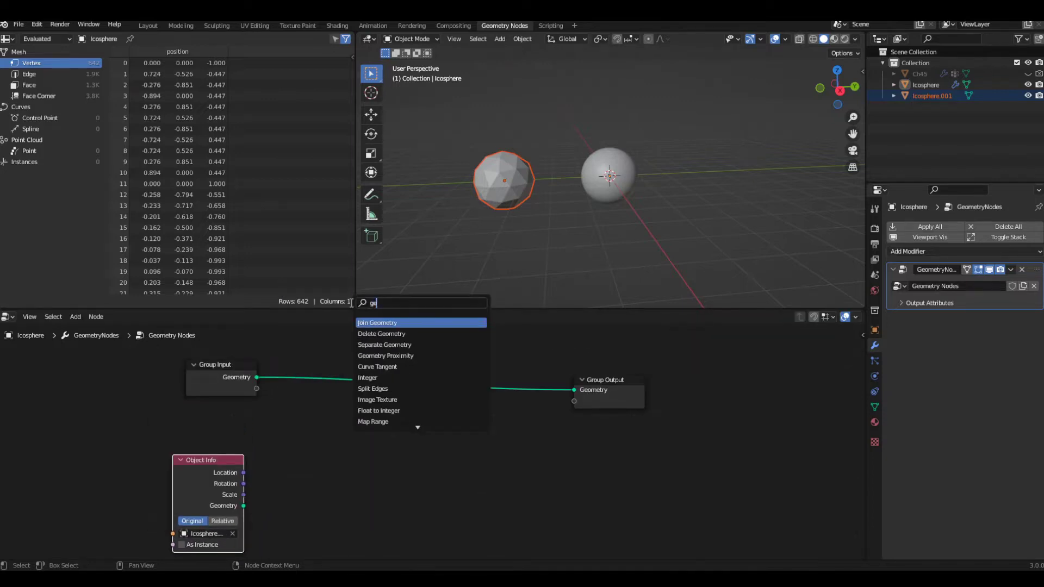
{"action": "key", "text": "Down"}
{"action": "key", "text": "Down"}
{"action": "key", "text": "Down"}
{"action": "key", "text": "Return"}
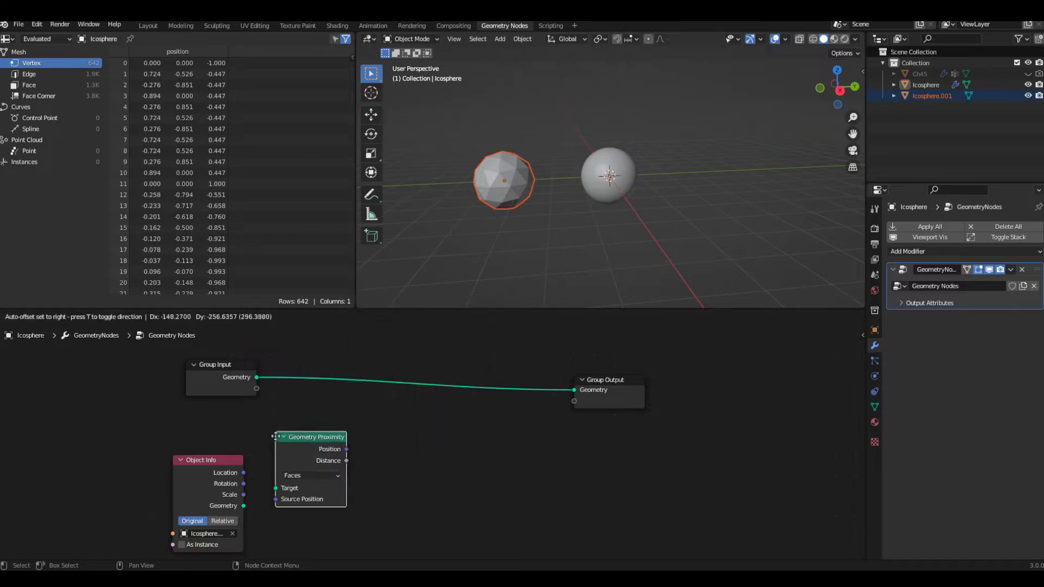
{"action": "left_click", "coordinate": [308, 463]}
{"action": "key", "text": "Home"}
{"action": "left_click_drag", "start_coordinate": [255, 475], "coordinate": [362, 477]}
{"action": "scroll", "coordinate": [290, 474], "scroll_direction": "up", "scroll_amount": 4}
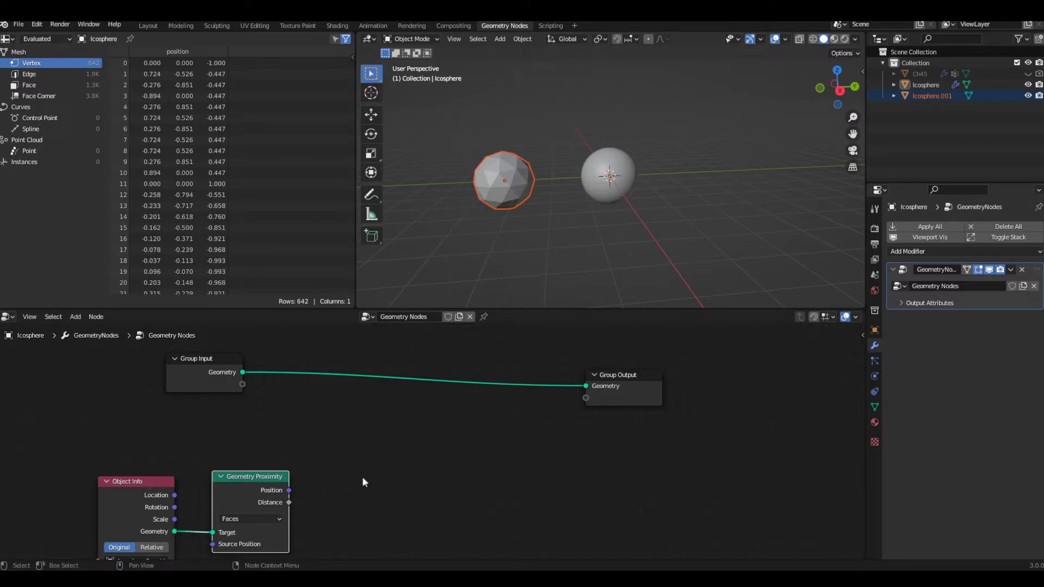
Step: Insert a Set Position node before the Group Output and connect the Geometry Proximity Distance to its Offset
{"action": "left_click", "coordinate": [509, 178]}
{"action": "left_click", "coordinate": [626, 184]}
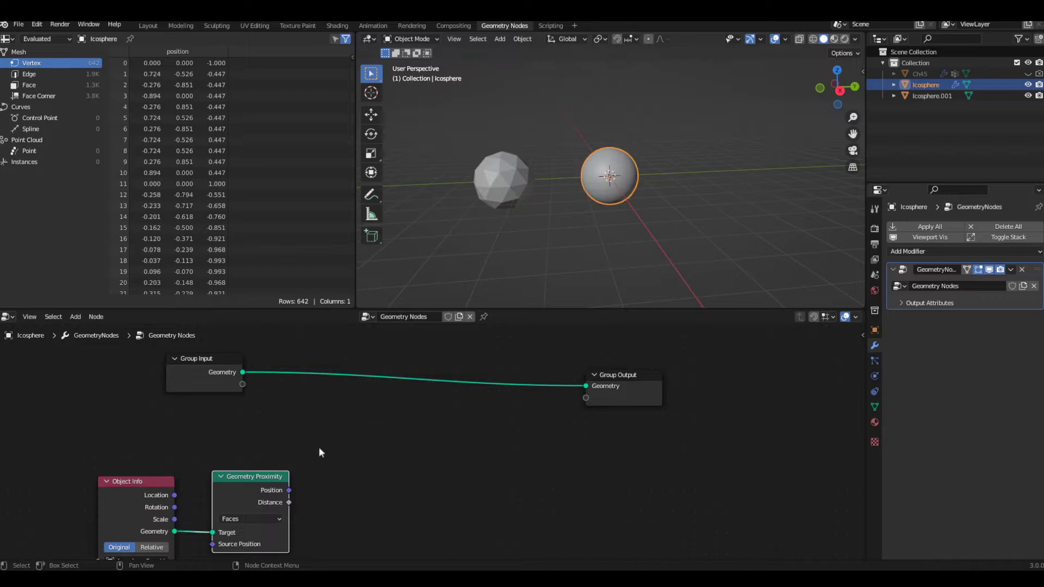
{"action": "middle_click_drag", "start_coordinate": [320, 452], "coordinate": [332, 444]}
{"action": "middle_click_drag", "start_coordinate": [300, 496], "coordinate": [274, 503]}
{"action": "left_click_drag", "start_coordinate": [276, 507], "coordinate": [460, 345]}
{"action": "type", "text": "se"}
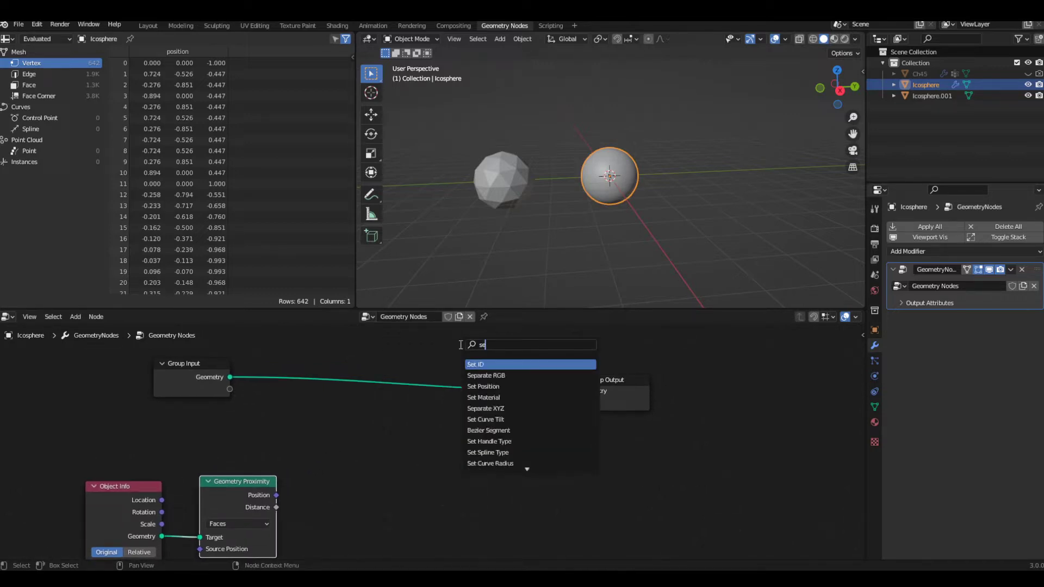
{"action": "type", "text": "t"}
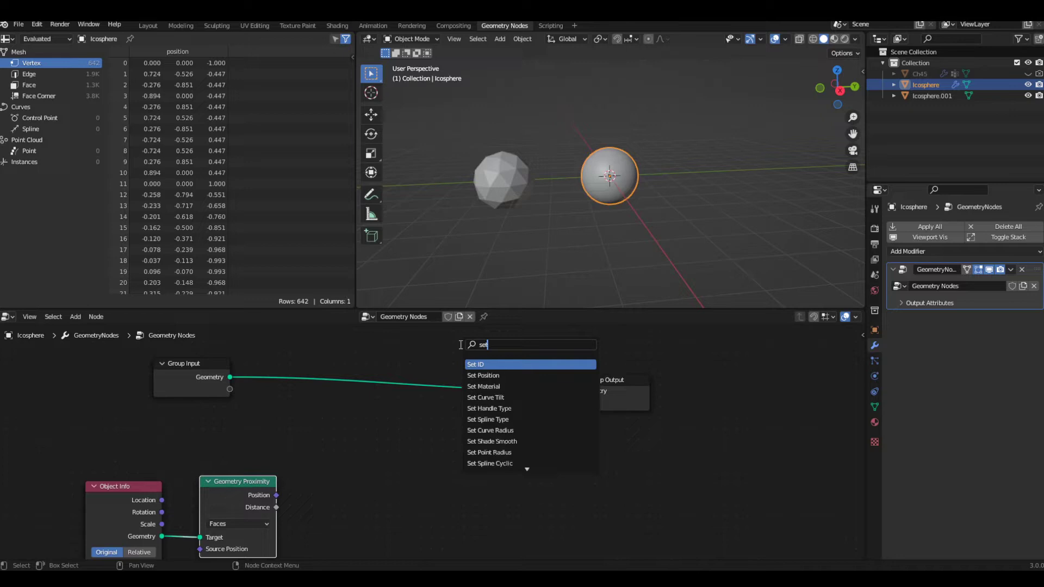
{"action": "type", "text": " po"}
{"action": "key", "text": "Return"}
{"action": "left_click", "coordinate": [455, 348]}
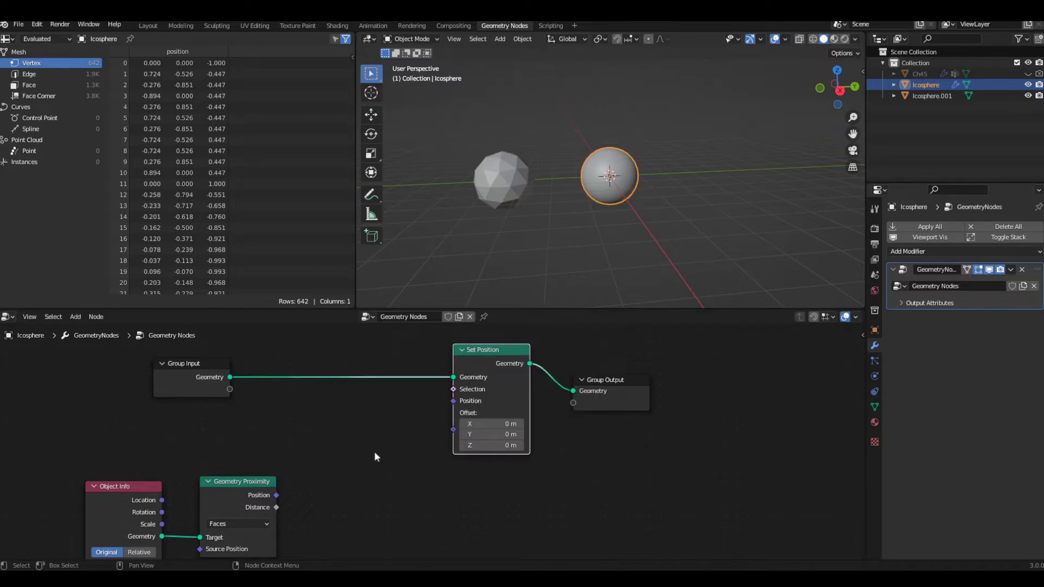
{"action": "left_click_drag", "start_coordinate": [277, 510], "coordinate": [454, 432]}
Step: Examine the smooth sphere's deformation and test its reaction by trying to move the low-poly sphere toward it
{"action": "scroll", "coordinate": [638, 218], "scroll_direction": "up", "scroll_amount": 5}
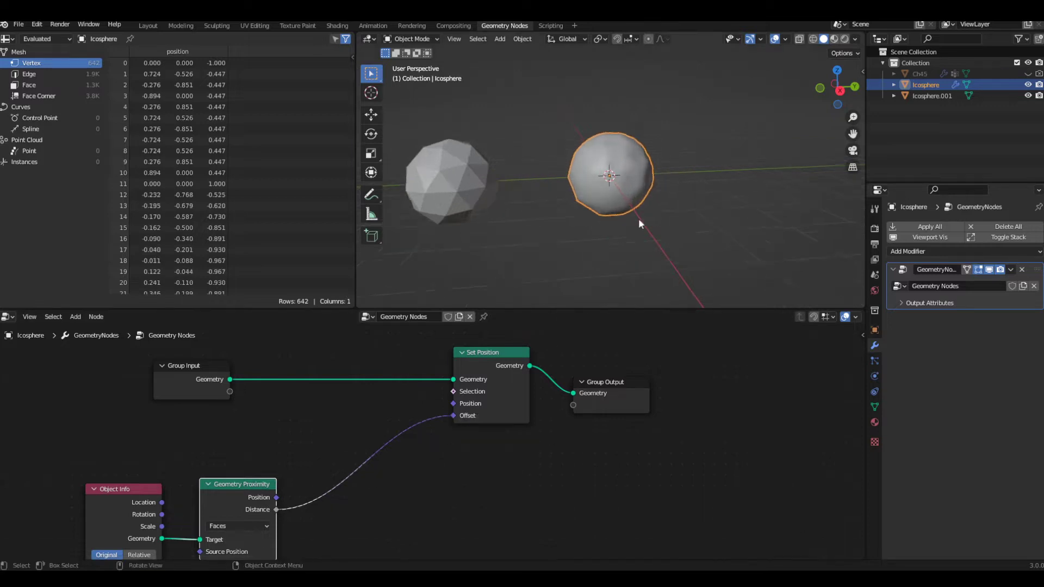
{"action": "scroll", "coordinate": [588, 217], "scroll_direction": "down", "scroll_amount": 4}
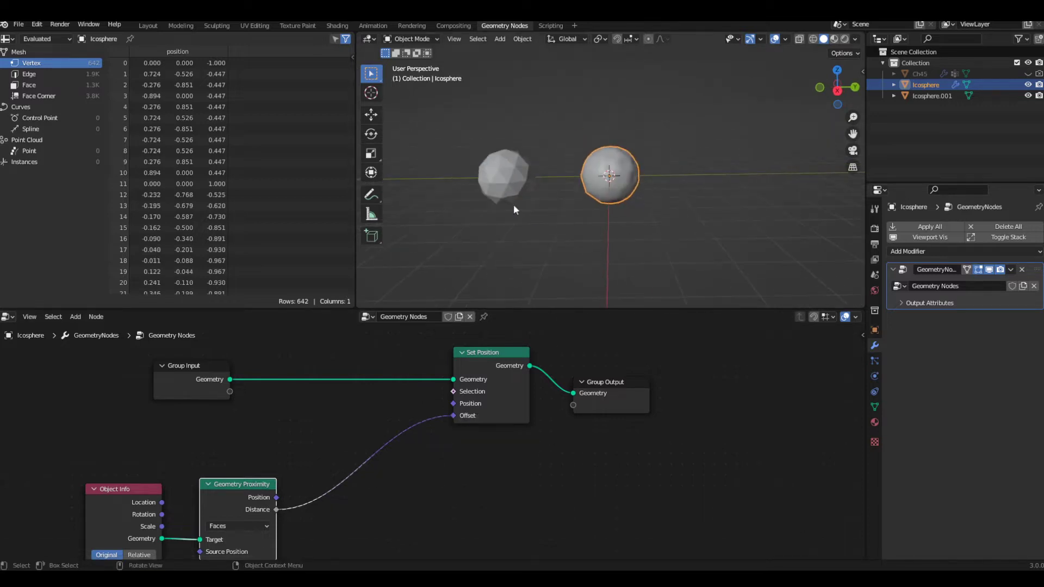
{"action": "middle_click_drag", "start_coordinate": [513, 204], "coordinate": [523, 208]}
{"action": "scroll", "coordinate": [588, 212], "scroll_direction": "up", "scroll_amount": 4}
{"action": "mouse_move", "coordinate": [589, 213]}
{"action": "middle_mouse_down"}
{"action": "mouse_move", "coordinate": [552, 243]}
{"action": "mouse_move", "coordinate": [625, 211]}
{"action": "mouse_move", "coordinate": [584, 211]}
{"action": "middle_mouse_up"}
{"action": "scroll", "coordinate": [626, 211], "scroll_direction": "down", "scroll_amount": 4}
{"action": "left_click", "coordinate": [478, 194]}
{"action": "key", "text": "g"}
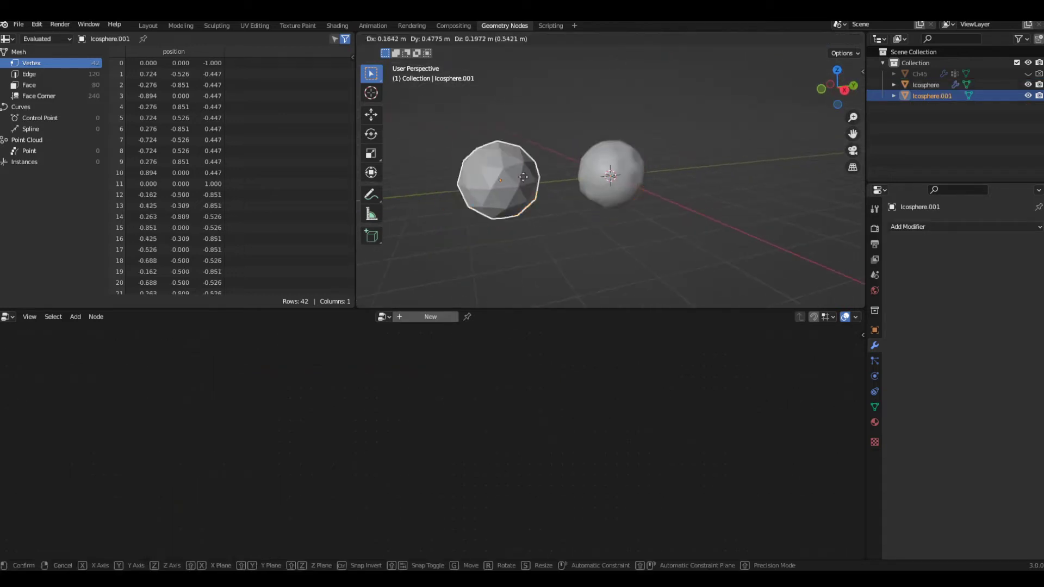
{"action": "key", "text": "Escape"}
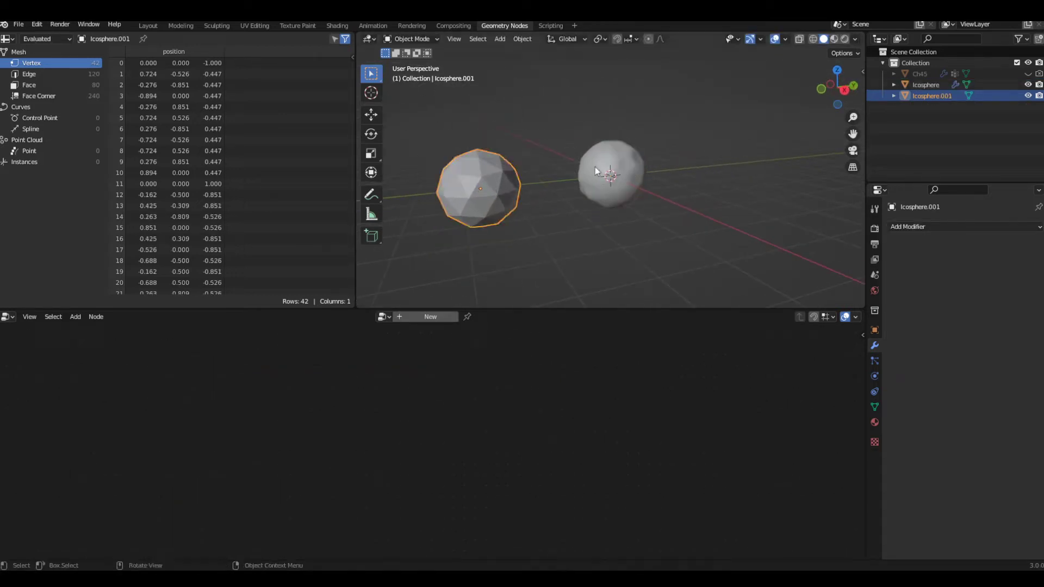
Step: Switch the smooth sphere's Object Info node from Original to Relative
{"action": "left_click", "coordinate": [595, 167]}
{"action": "middle_click_drag", "start_coordinate": [170, 488], "coordinate": [277, 407]}
{"action": "scroll", "coordinate": [207, 437], "scroll_direction": "up", "scroll_amount": 2}
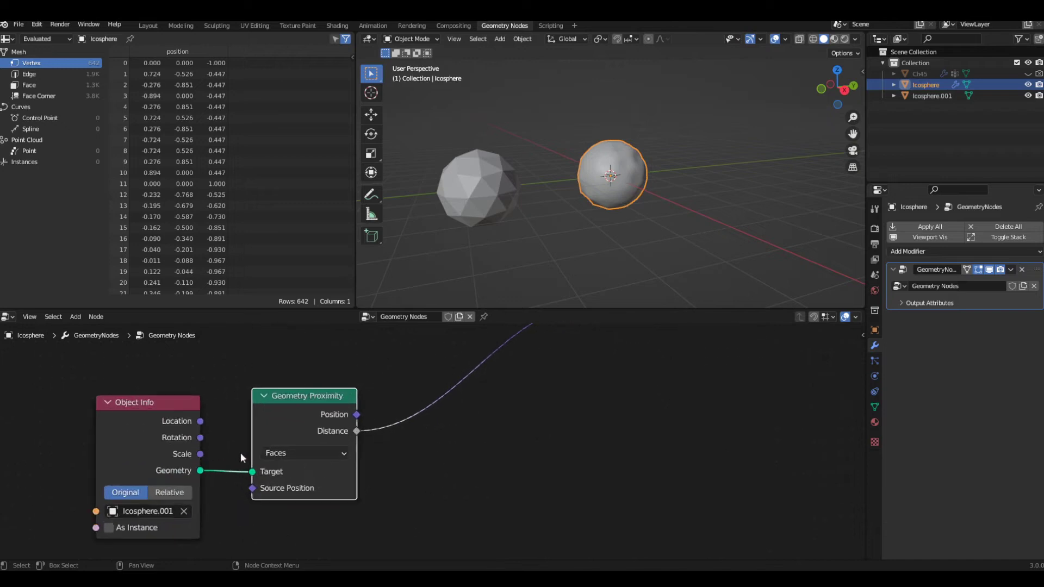
{"action": "middle_click_drag", "start_coordinate": [240, 453], "coordinate": [286, 423]}
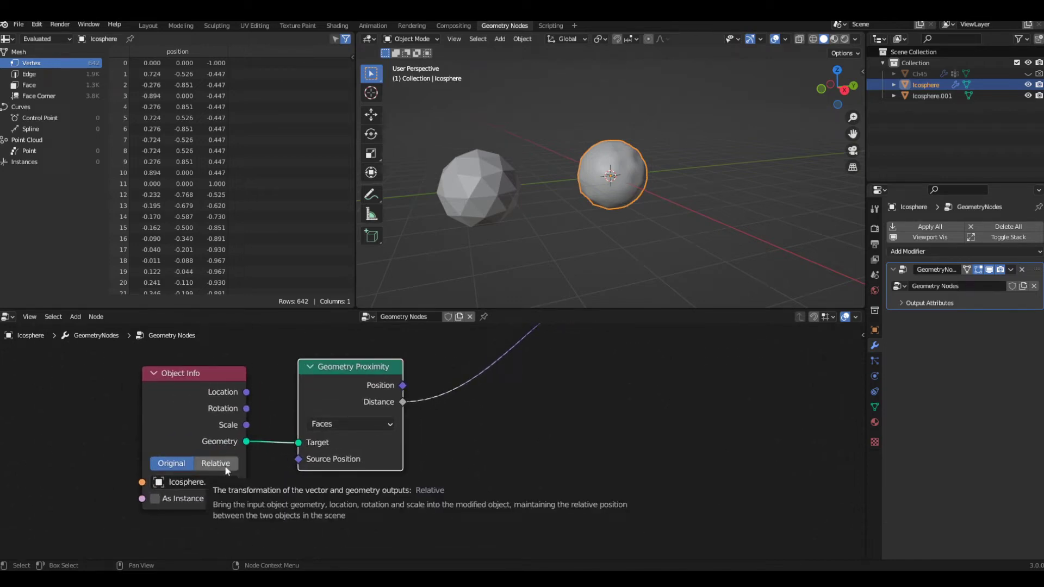
{"action": "left_click", "coordinate": [225, 466]}
Step: Move the low-poly sphere closer to the scene origin, and reselect the deformed sphere
{"action": "left_click", "coordinate": [483, 191]}
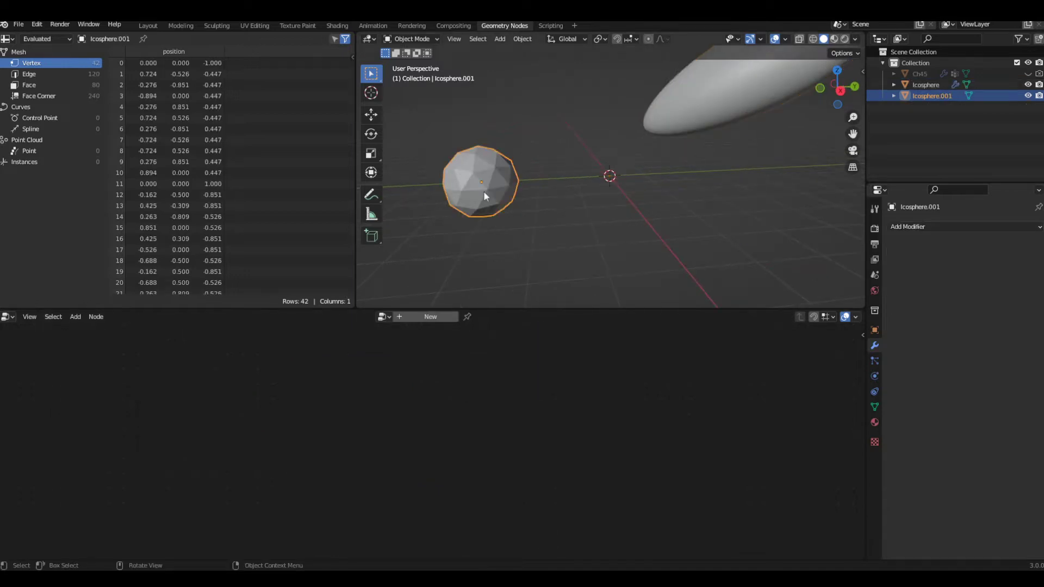
{"action": "key", "text": "g"}
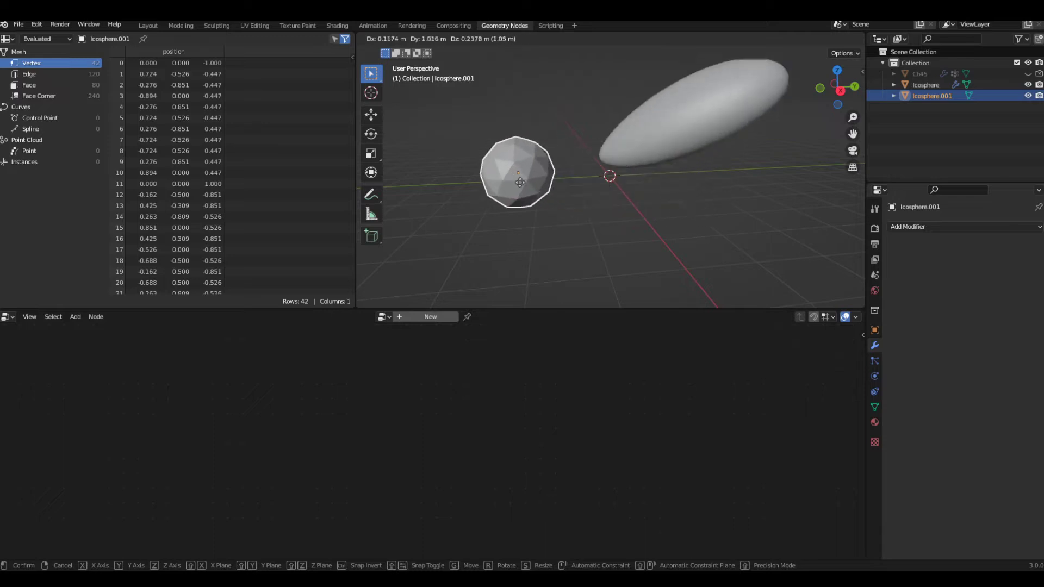
{"action": "left_click", "coordinate": [537, 204]}
{"action": "left_click", "coordinate": [684, 142]}
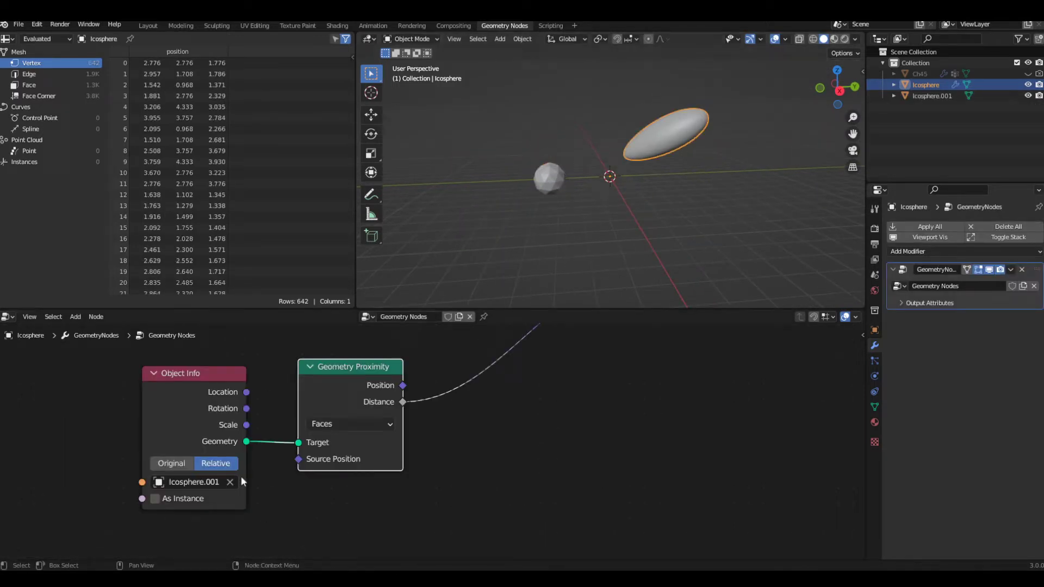
Step: Insert a Map Range node between the Geometry Proximity Distance output and the Set Position Offset input
{"action": "scroll", "coordinate": [241, 478], "scroll_direction": "down", "scroll_amount": 1}
{"action": "middle_click_drag", "start_coordinate": [419, 433], "coordinate": [302, 477]}
{"action": "scroll", "coordinate": [304, 461], "scroll_direction": "down", "scroll_amount": 4}
{"action": "key", "text": "g"}
{"action": "left_click", "coordinate": [293, 480]}
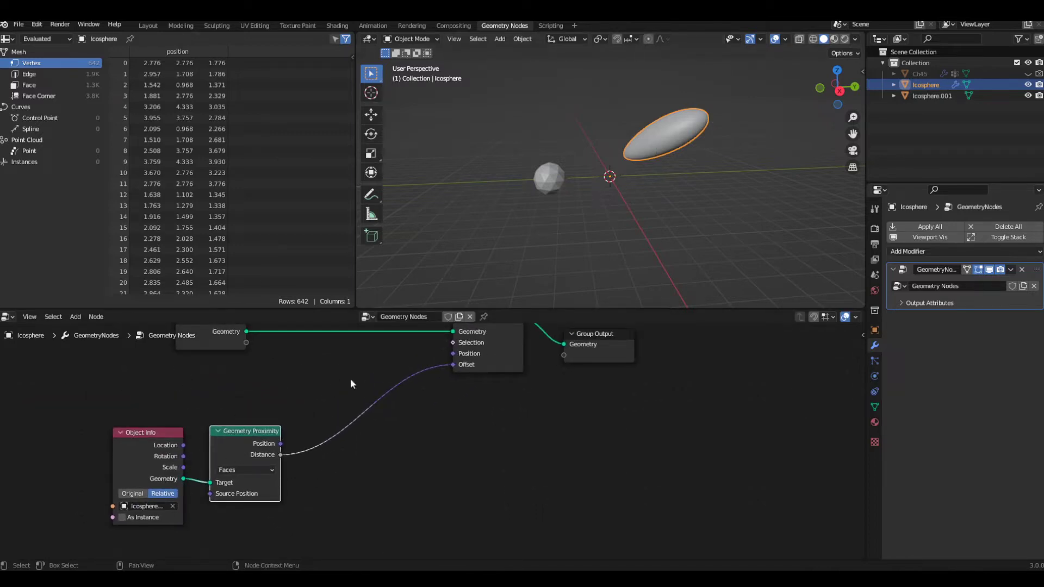
{"action": "key", "text": "shift+a"}
{"action": "left_click", "coordinate": [346, 348]}
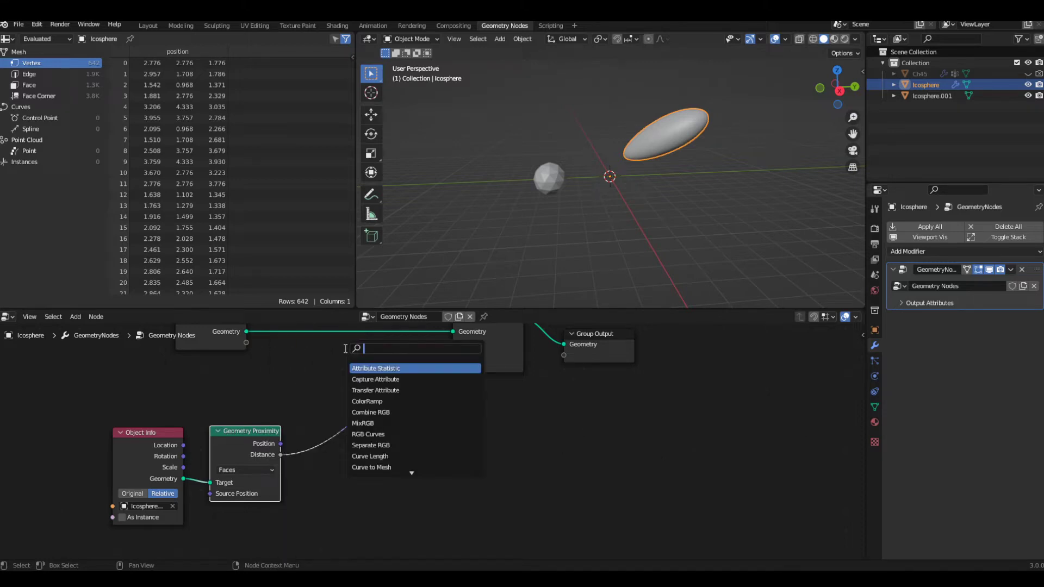
{"action": "type", "text": "map"}
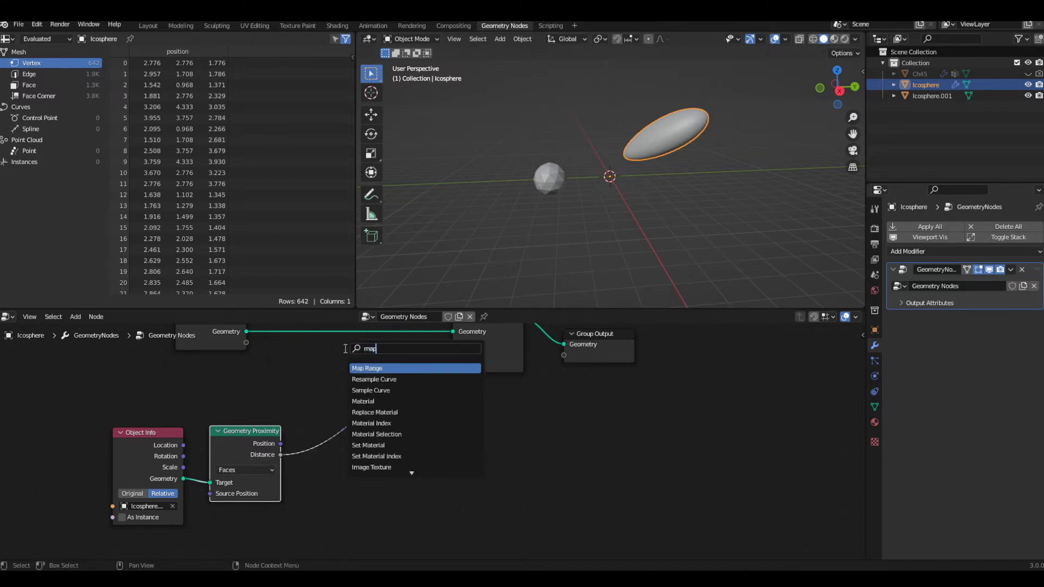
{"action": "key", "text": "Return"}
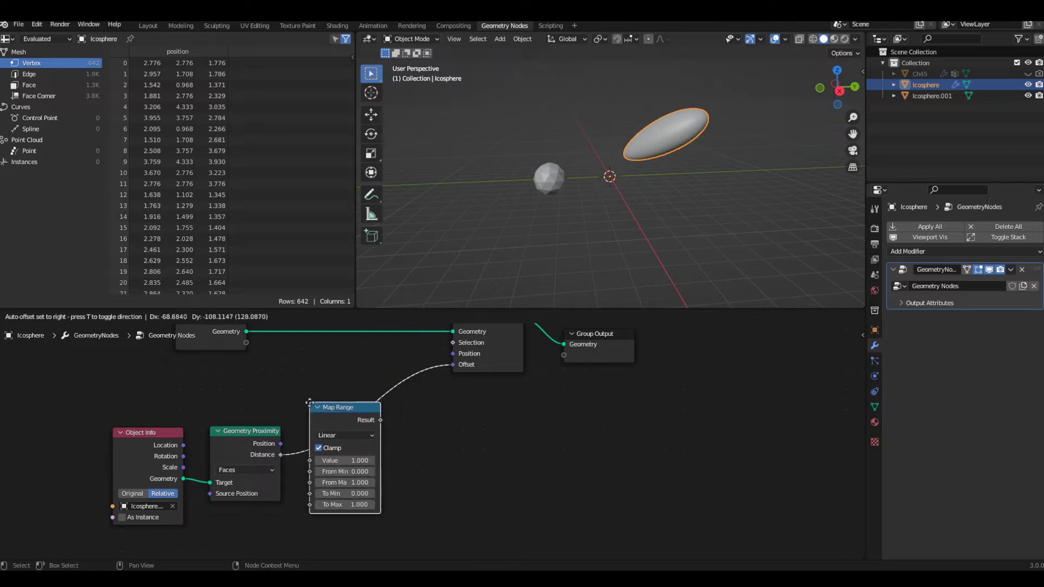
{"action": "left_click", "coordinate": [312, 403]}
{"action": "middle_click_drag", "start_coordinate": [418, 492], "coordinate": [429, 488]}
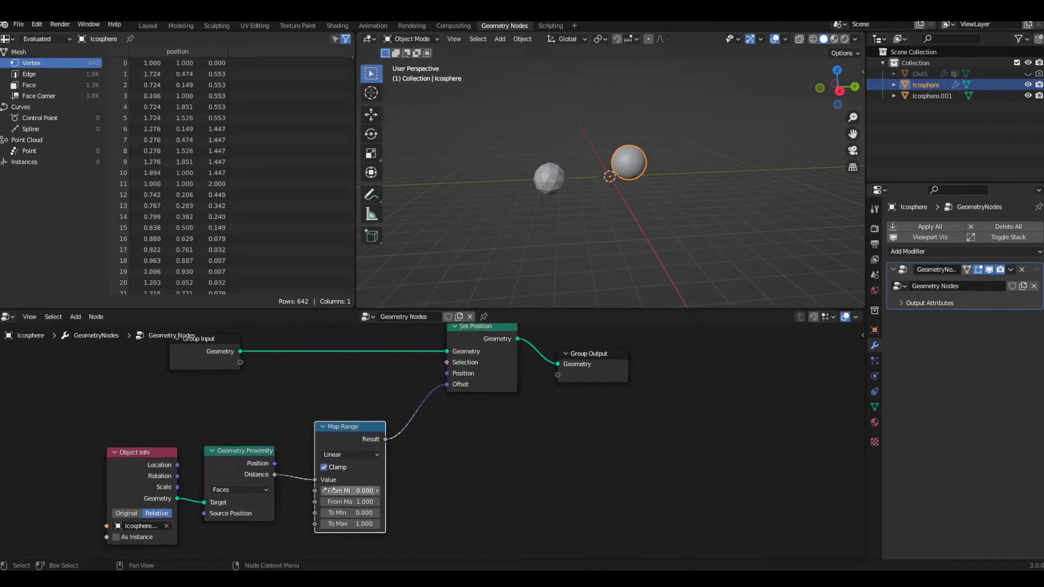
Step: Set the Map Range node's From Max to 3
{"action": "middle_click_drag", "start_coordinate": [240, 530], "coordinate": [231, 491]}
{"action": "scroll", "coordinate": [286, 491], "scroll_direction": "up", "scroll_amount": 3}
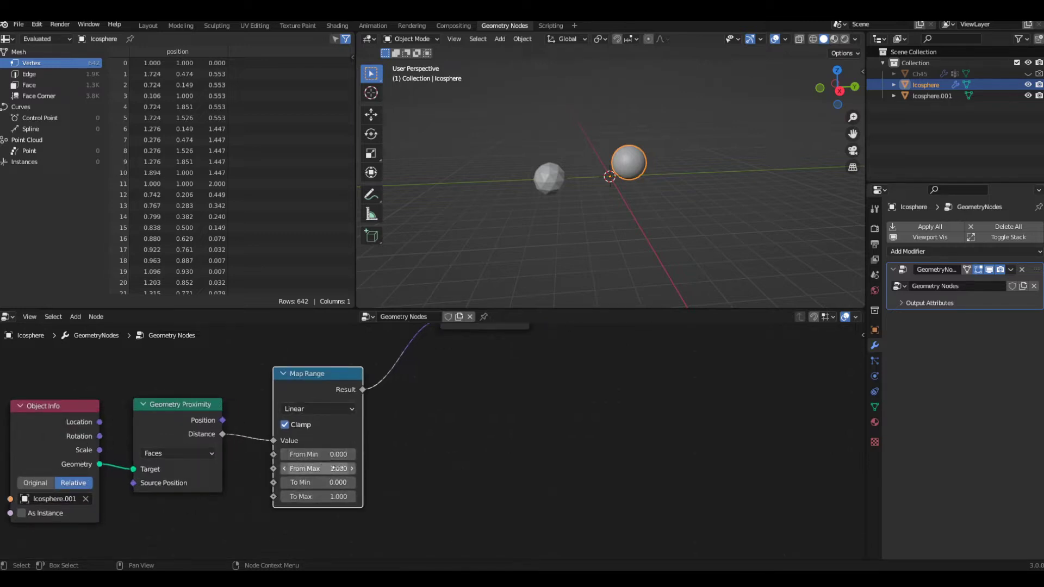
{"action": "left_click", "coordinate": [339, 468]}
{"action": "type", "text": "3"}
{"action": "key", "text": "Return"}
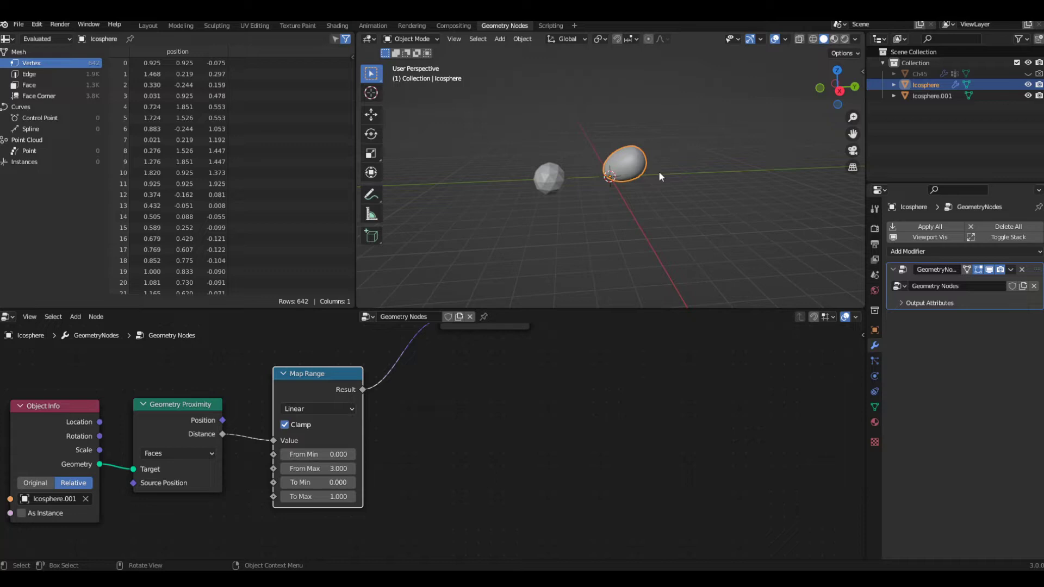
{"action": "mouse_move", "coordinate": [327, 468]}
{"action": "left_mouse_down"}
{"action": "mouse_move", "coordinate": [386, 468]}
{"action": "mouse_move", "coordinate": [326, 468]}
{"action": "left_mouse_up"}
{"action": "left_click", "coordinate": [333, 468]}
{"action": "key", "text": "Return"}
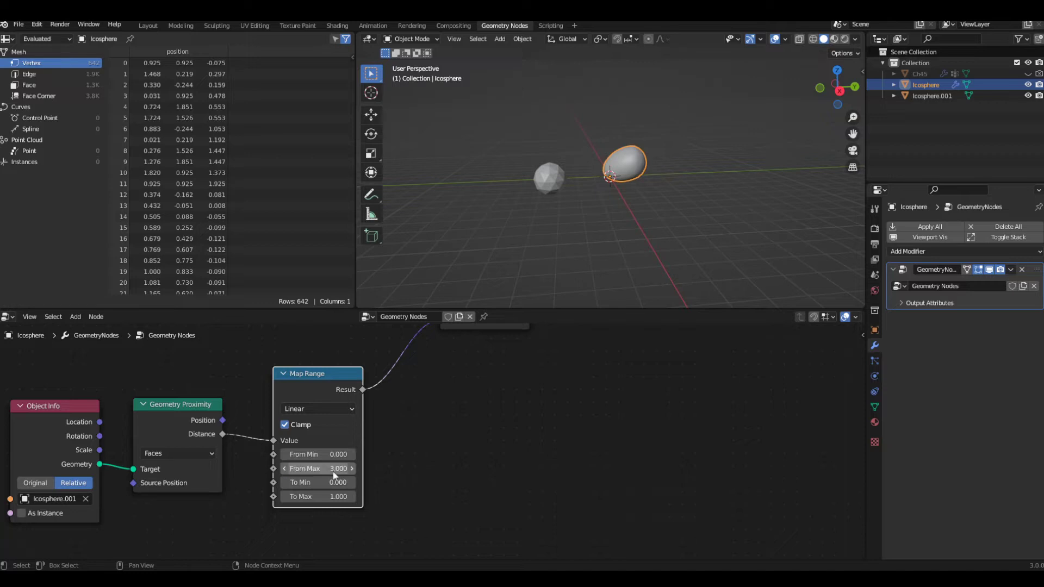
Step: Set the Map Range node's To Max to 0
{"action": "scroll", "coordinate": [329, 536], "scroll_direction": "up", "scroll_amount": 2}
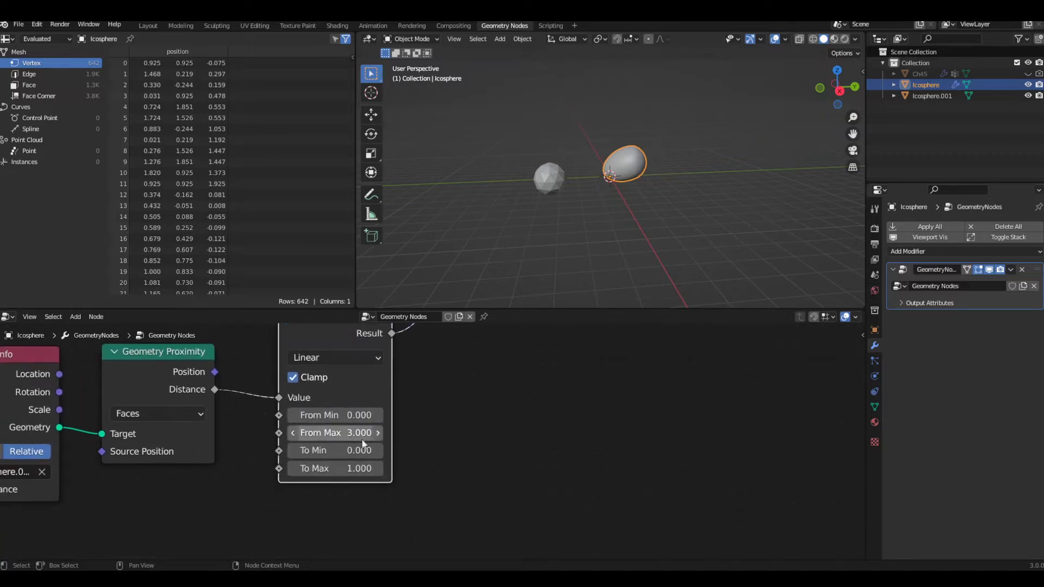
{"action": "left_click", "coordinate": [344, 468]}
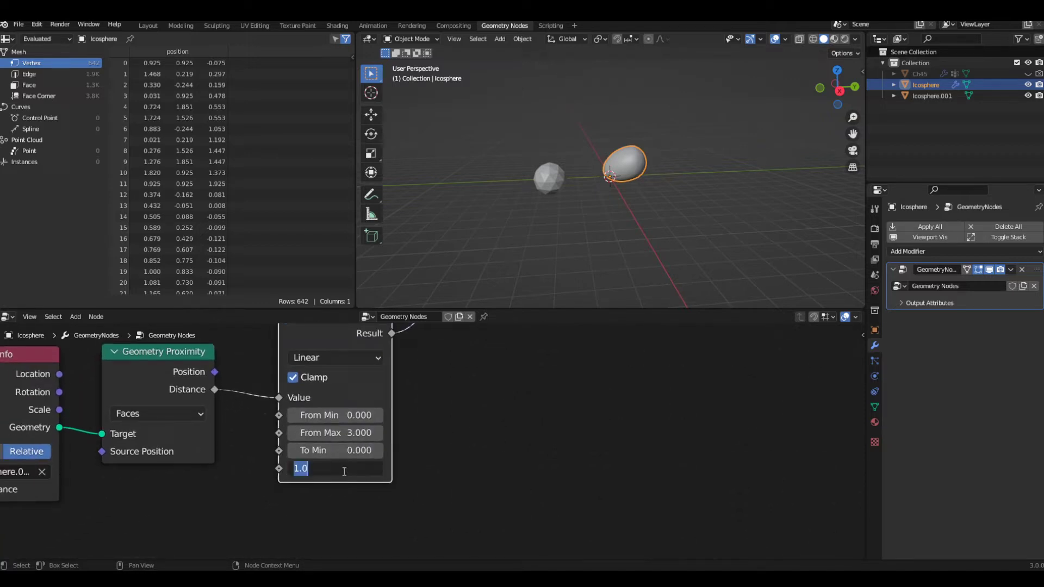
{"action": "left_click", "coordinate": [578, 241]}
{"action": "middle_click_drag", "start_coordinate": [578, 241], "coordinate": [675, 194]}
{"action": "scroll", "coordinate": [623, 228], "scroll_direction": "up", "scroll_amount": 3}
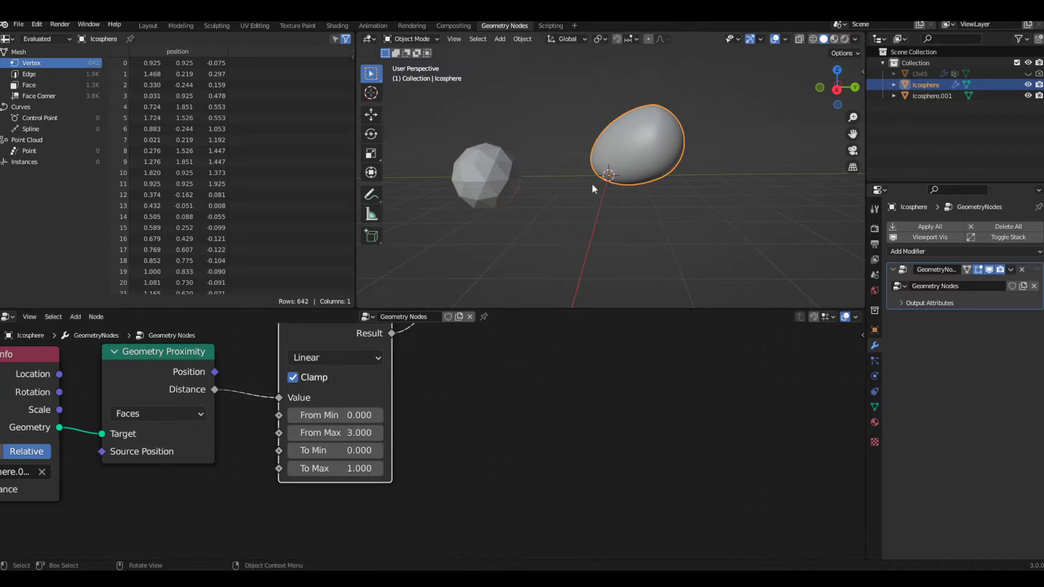
{"action": "left_click", "coordinate": [353, 468]}
{"action": "type", "text": "0"}
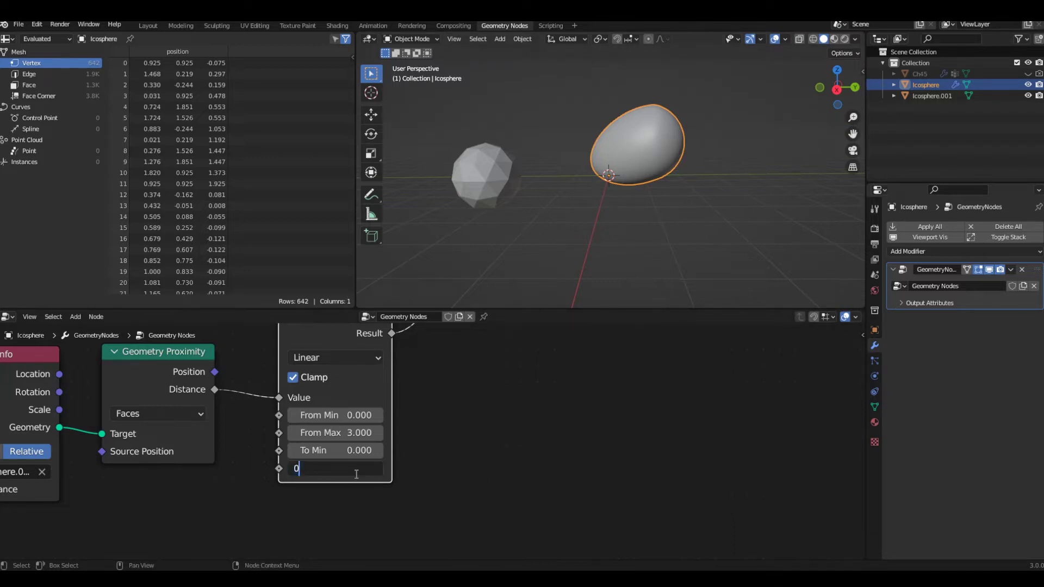
{"action": "key", "text": "Return"}
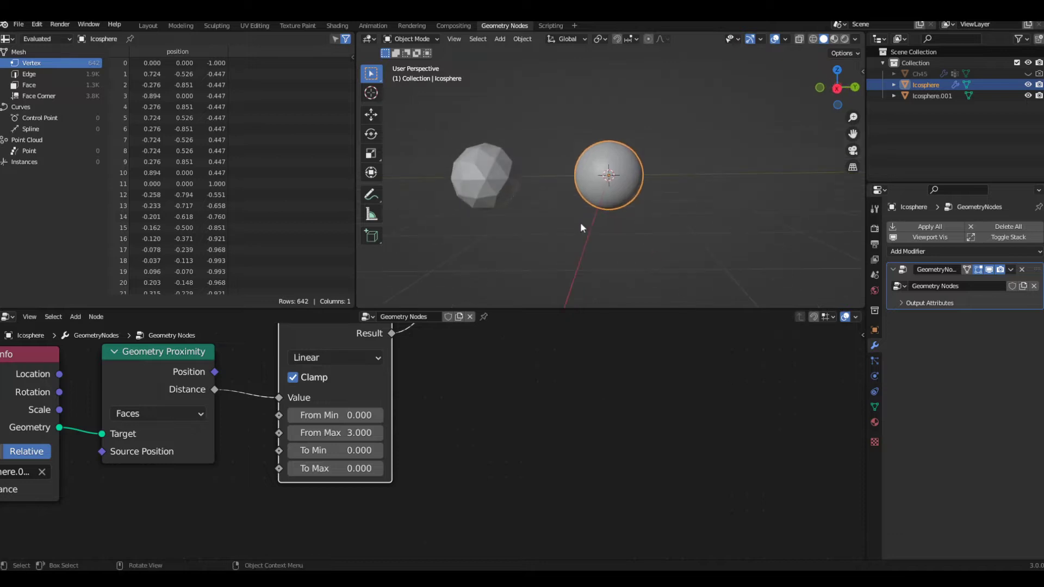
Step: Set the Map Range node's To Min to 20
{"action": "left_click", "coordinate": [348, 452]}
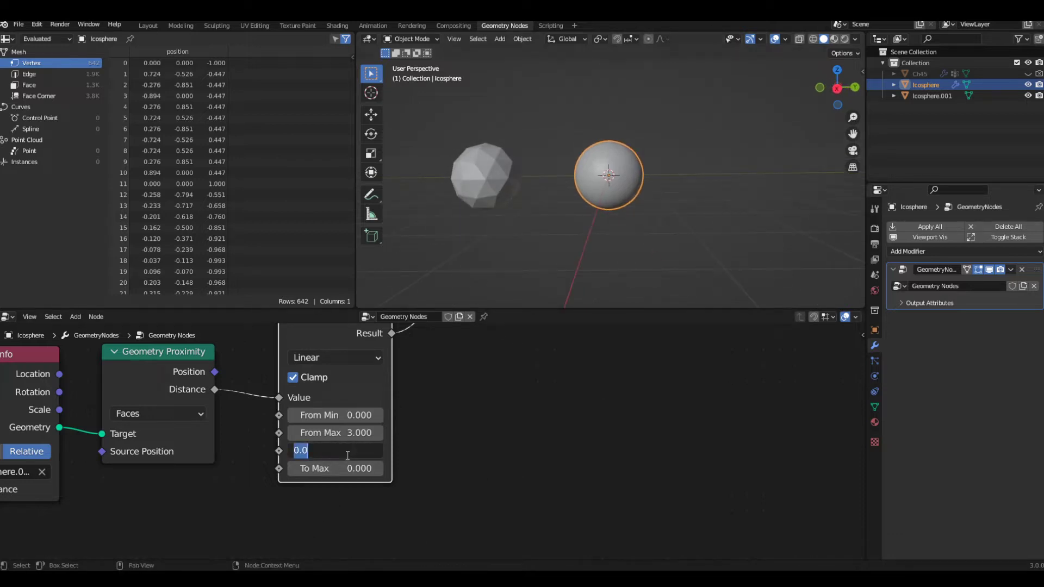
{"action": "type", "text": "20"}
{"action": "key", "text": "Return"}
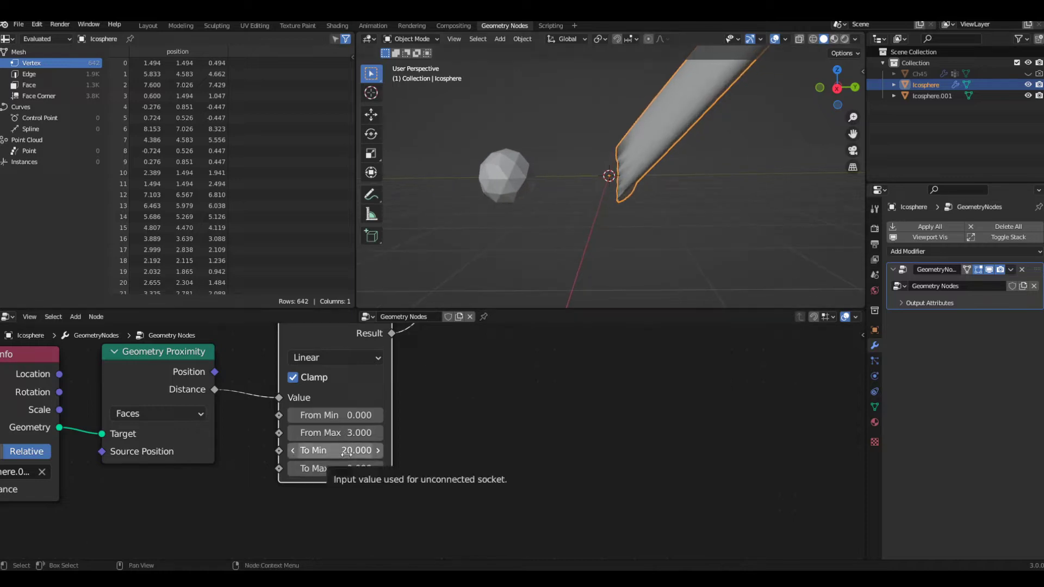
{"action": "left_click_drag", "start_coordinate": [355, 447], "coordinate": [329, 449]}
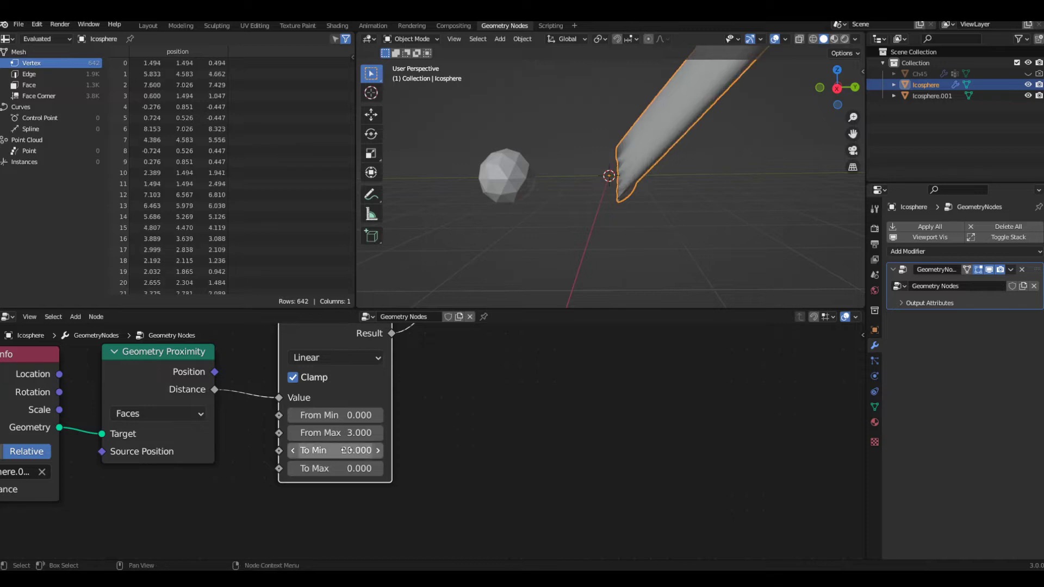
{"action": "left_click", "coordinate": [347, 450]}
{"action": "type", "text": "20"}
{"action": "key", "text": "Return"}
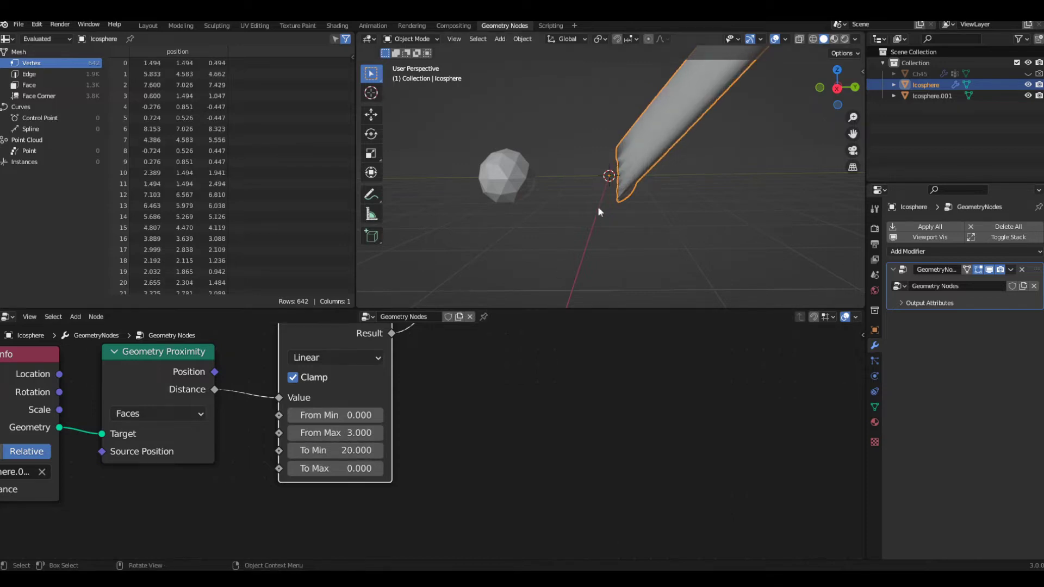
Step: Move the low-poly sphere back and forth along the global Y axis to test the deformation, leaving it farther from the smooth sphere
{"action": "middle_click_drag", "start_coordinate": [598, 206], "coordinate": [576, 201]}
{"action": "left_click", "coordinate": [492, 171]}
{"action": "key", "text": "g"}
{"action": "key", "text": "y"}
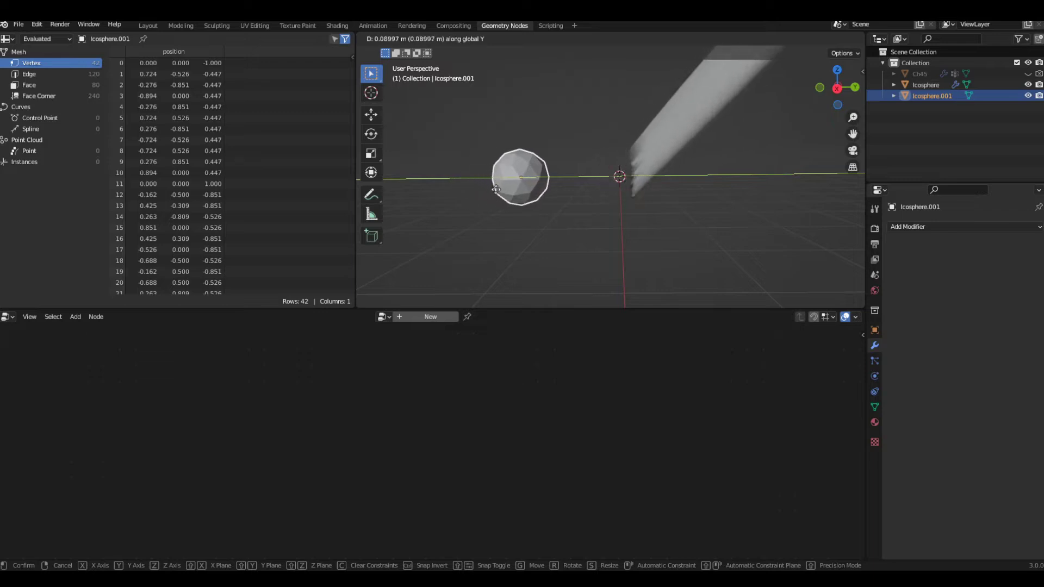
{"action": "left_click", "coordinate": [630, 181]}
{"action": "key", "text": "g"}
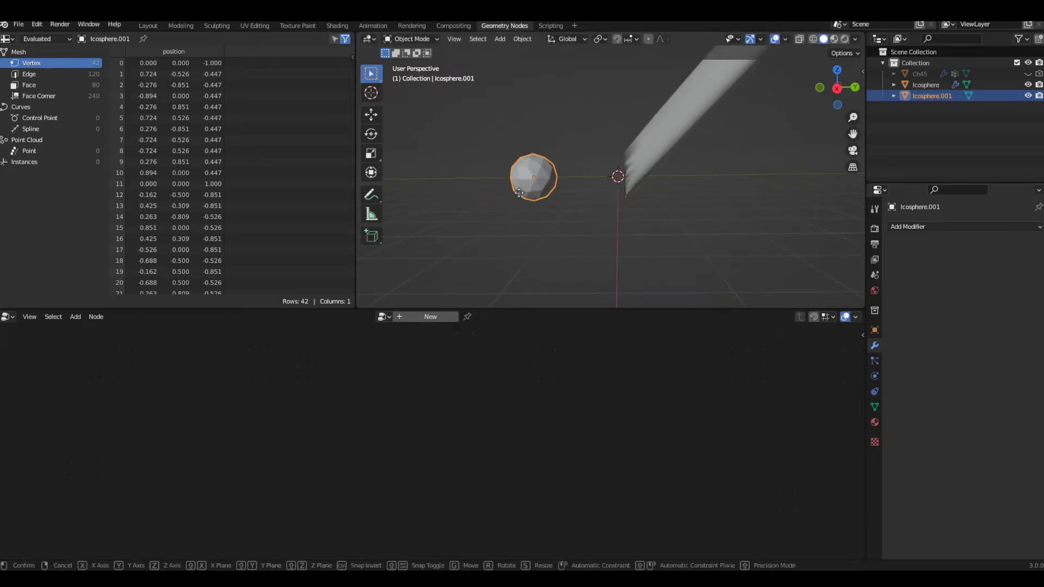
{"action": "key", "text": "y"}
{"action": "left_click", "coordinate": [495, 196]}
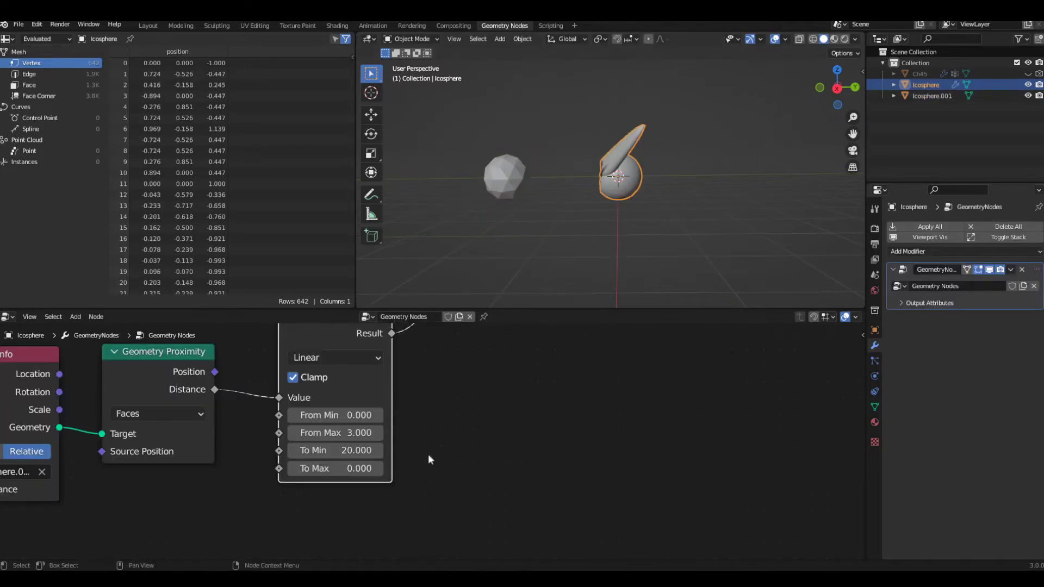
Step: Insert a Distribute Points on Faces node between the Group Input and the Set Position node
{"action": "key", "text": "Home"}
{"action": "scroll", "coordinate": [596, 194], "scroll_direction": "up", "scroll_amount": 3}
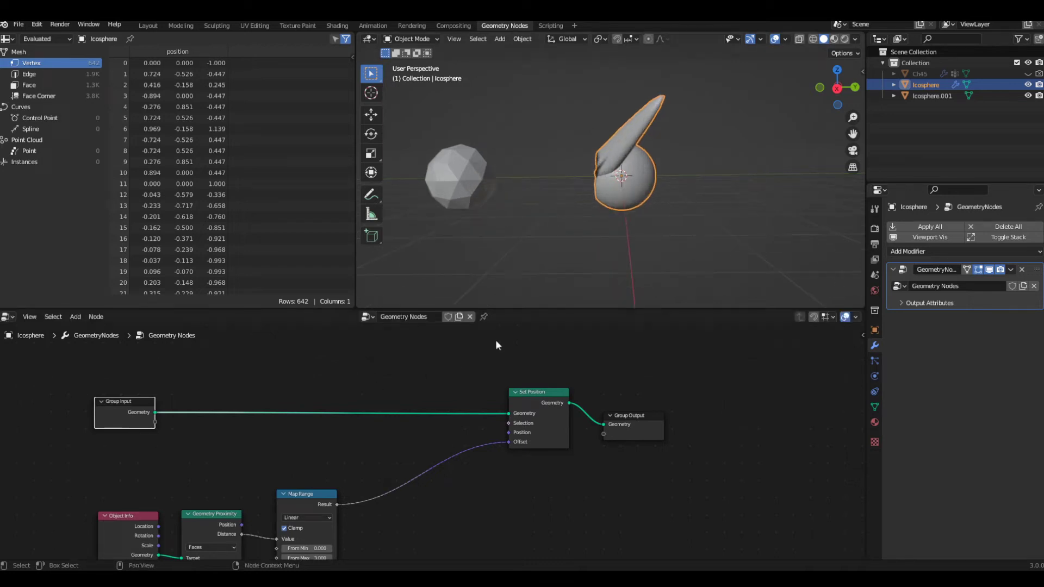
{"action": "middle_click_drag", "start_coordinate": [398, 376], "coordinate": [421, 382]}
{"action": "key", "text": "shift+a"}
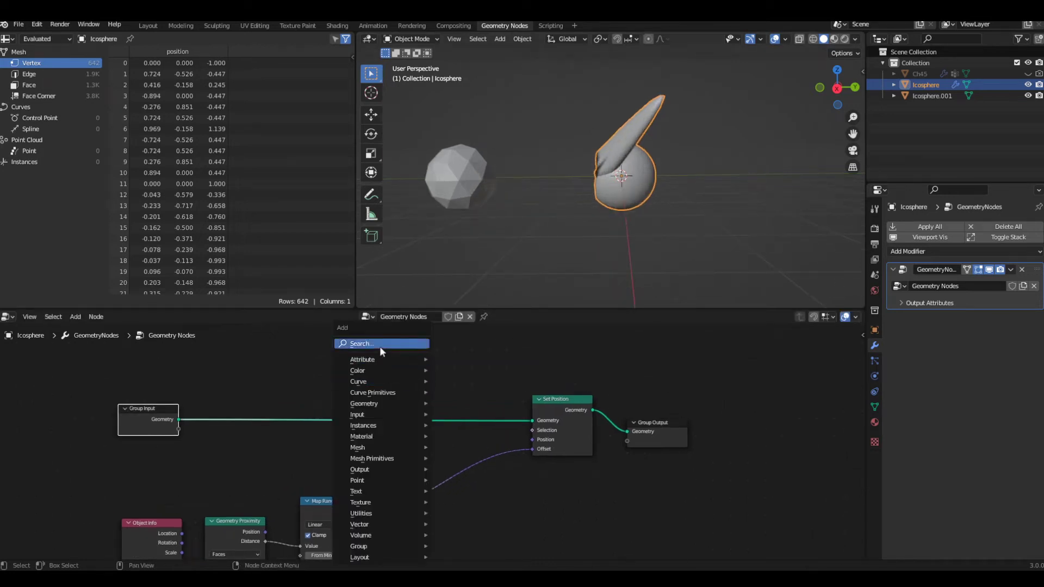
{"action": "left_click", "coordinate": [380, 347]}
{"action": "type", "text": "distribute"}
{"action": "key", "text": "Return"}
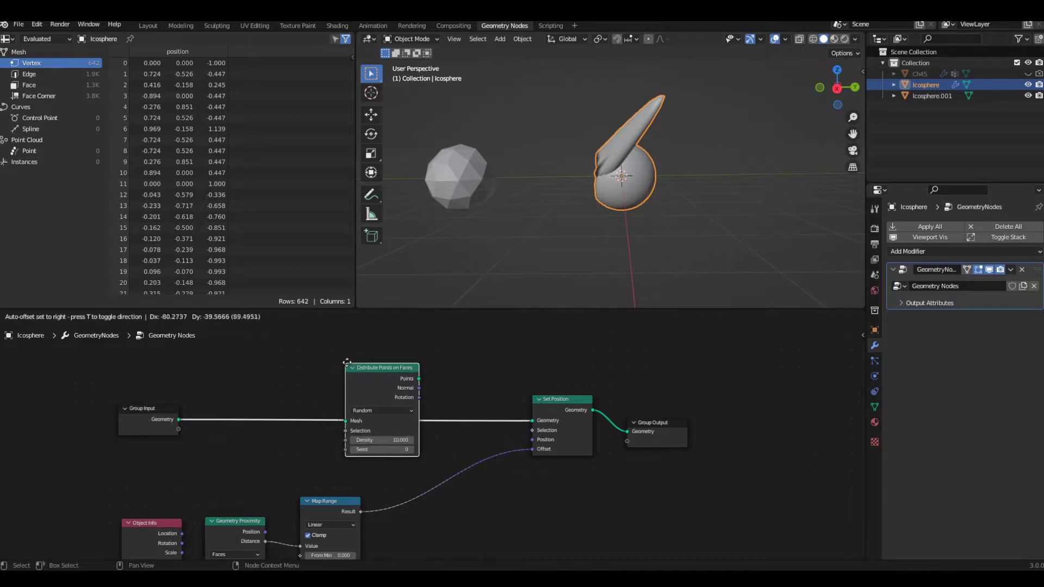
{"action": "left_click", "coordinate": [353, 369]}
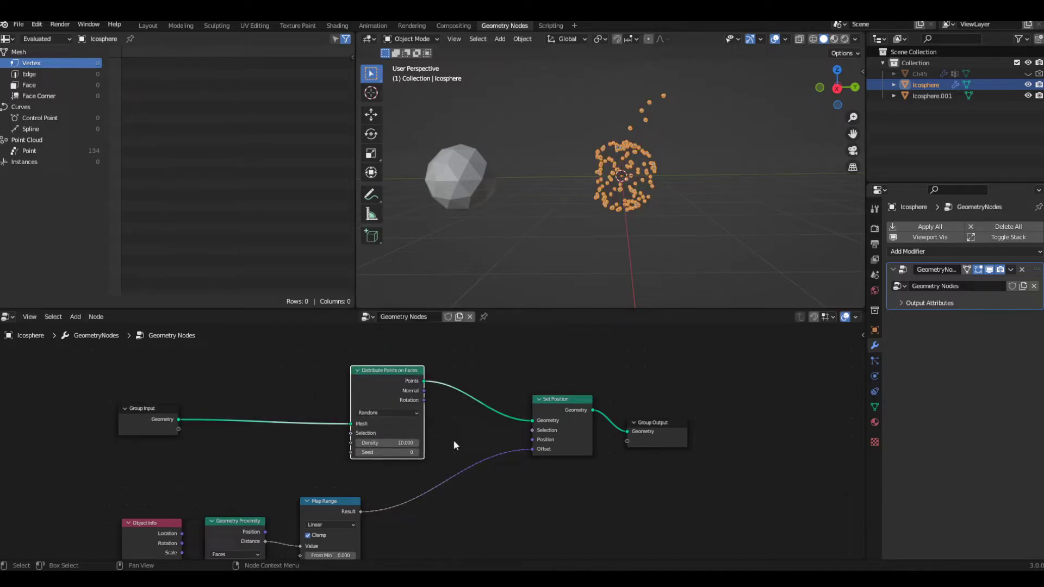
Step: Set the Distribute Points on Faces density to 1000
{"action": "scroll", "coordinate": [432, 440], "scroll_direction": "up", "scroll_amount": 1}
{"action": "left_click", "coordinate": [401, 443]}
{"action": "type", "text": "100"}
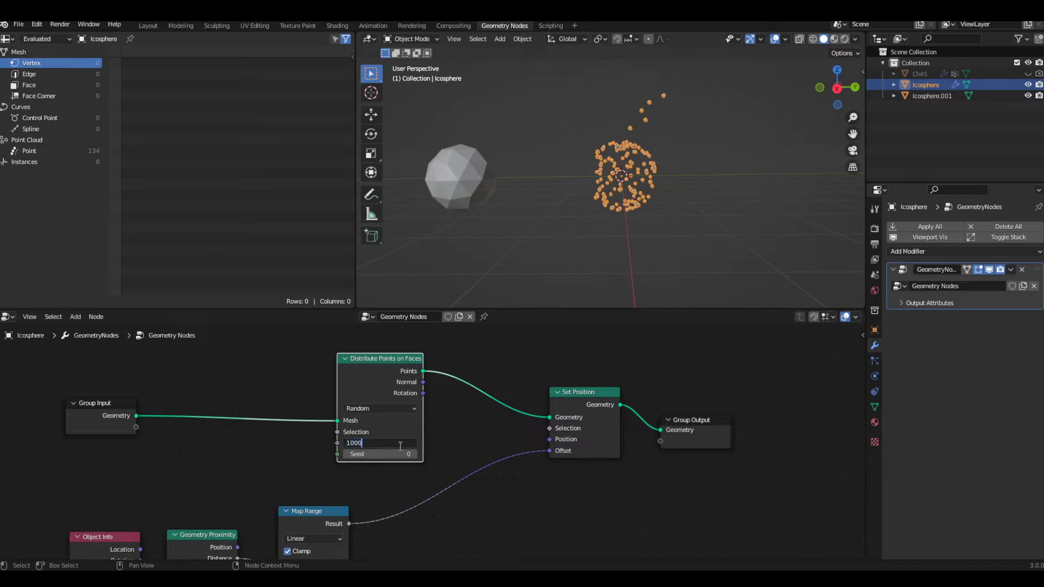
{"action": "type", "text": "0"}
{"action": "key", "text": "Return"}
{"action": "middle_click_drag", "start_coordinate": [625, 161], "coordinate": [641, 164]}
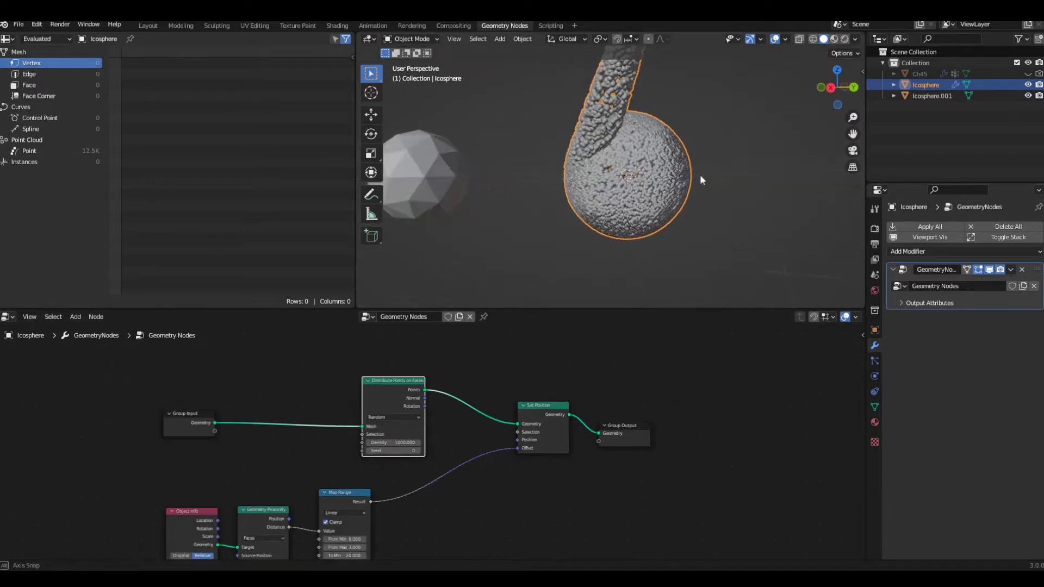
Step: Examine the deformed point cloud from several sides, along with the node layout that drives its offset
{"action": "scroll", "coordinate": [727, 170], "scroll_direction": "down", "scroll_amount": 4}
{"action": "middle_click_drag", "start_coordinate": [700, 174], "coordinate": [608, 217]}
{"action": "scroll", "coordinate": [553, 222], "scroll_direction": "up", "scroll_amount": 3}
{"action": "scroll", "coordinate": [320, 446], "scroll_direction": "down", "scroll_amount": 3}
{"action": "middle_click_drag", "start_coordinate": [284, 387], "coordinate": [259, 381]}
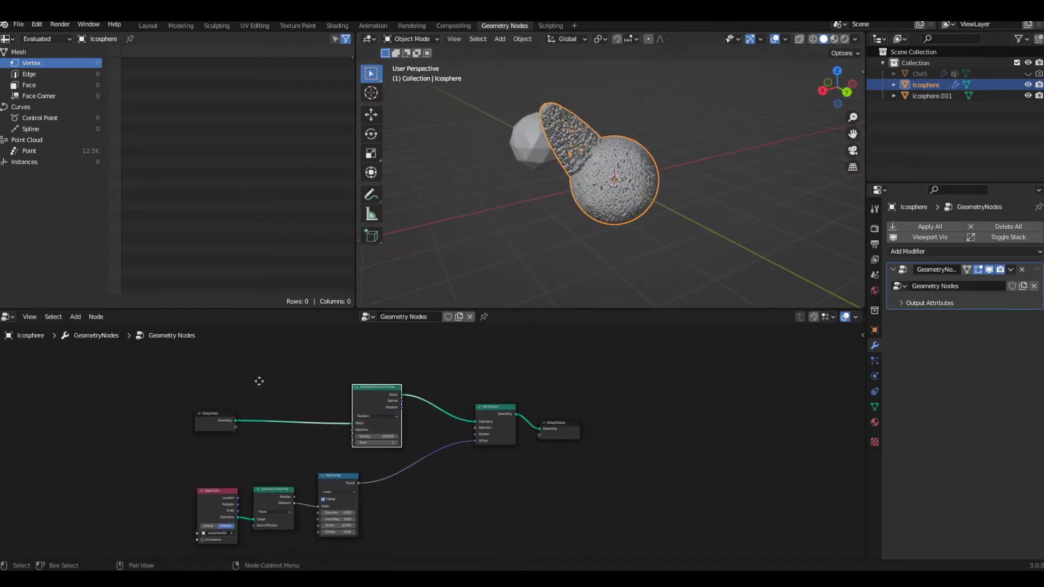
{"action": "scroll", "coordinate": [449, 435], "scroll_direction": "up", "scroll_amount": 2}
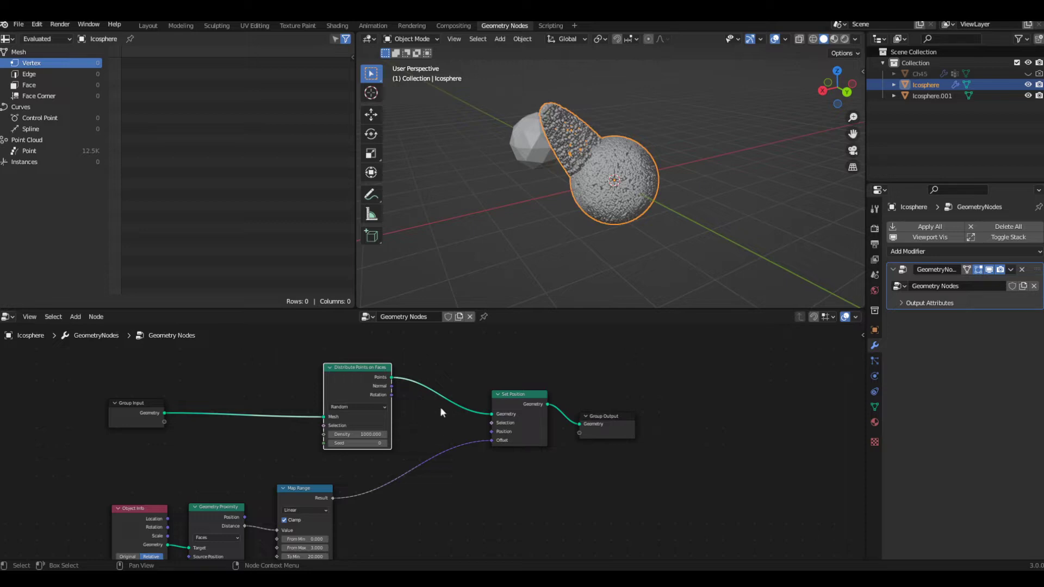
{"action": "scroll", "coordinate": [549, 230], "scroll_direction": "up", "scroll_amount": 2}
{"action": "middle_click_drag", "start_coordinate": [549, 230], "coordinate": [608, 179]}
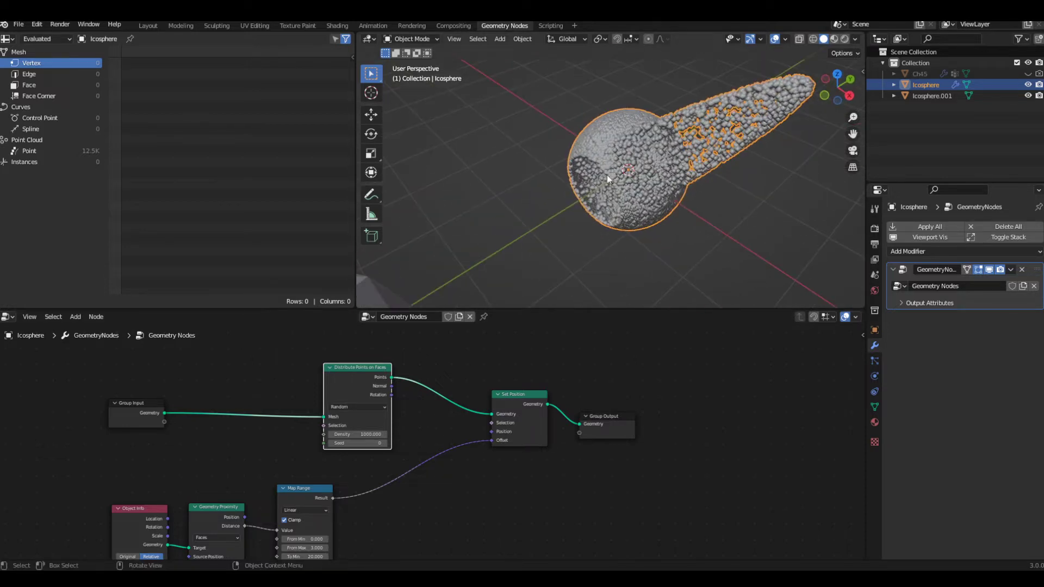
{"action": "middle_click_drag", "start_coordinate": [615, 243], "coordinate": [603, 180]}
Step: Insert a Vector Math node between the Map Range Result and the Set Position Offset, keeping the Points link to Set Position intact
{"action": "scroll", "coordinate": [425, 488], "scroll_direction": "down", "scroll_amount": 2}
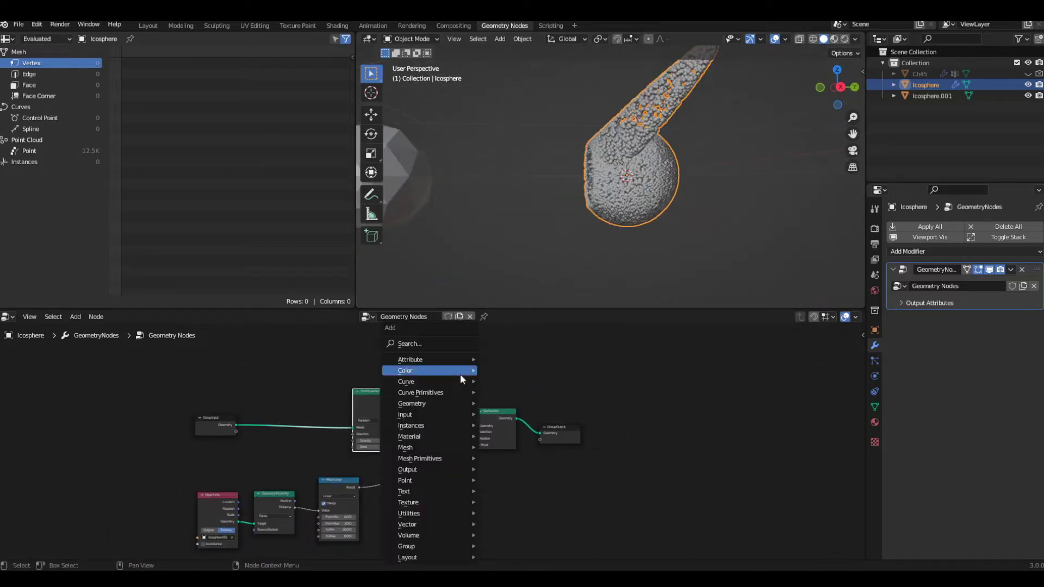
{"action": "left_click", "coordinate": [454, 346]}
{"action": "type", "text": "vec"}
{"action": "key", "text": "Down"}
{"action": "key", "text": "Return"}
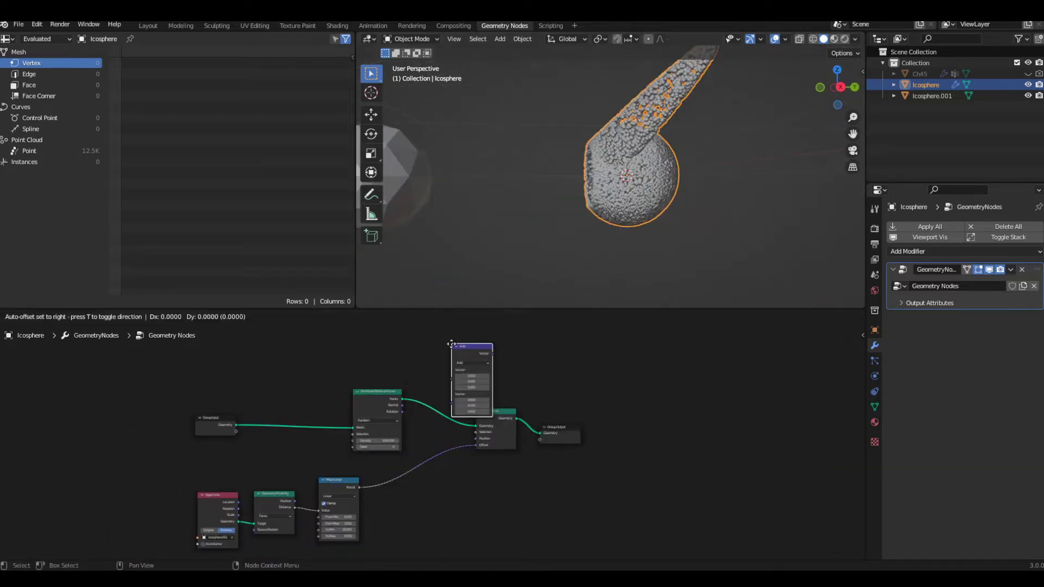
{"action": "left_click", "coordinate": [436, 423]}
{"action": "scroll", "coordinate": [500, 484], "scroll_direction": "up", "scroll_amount": 2}
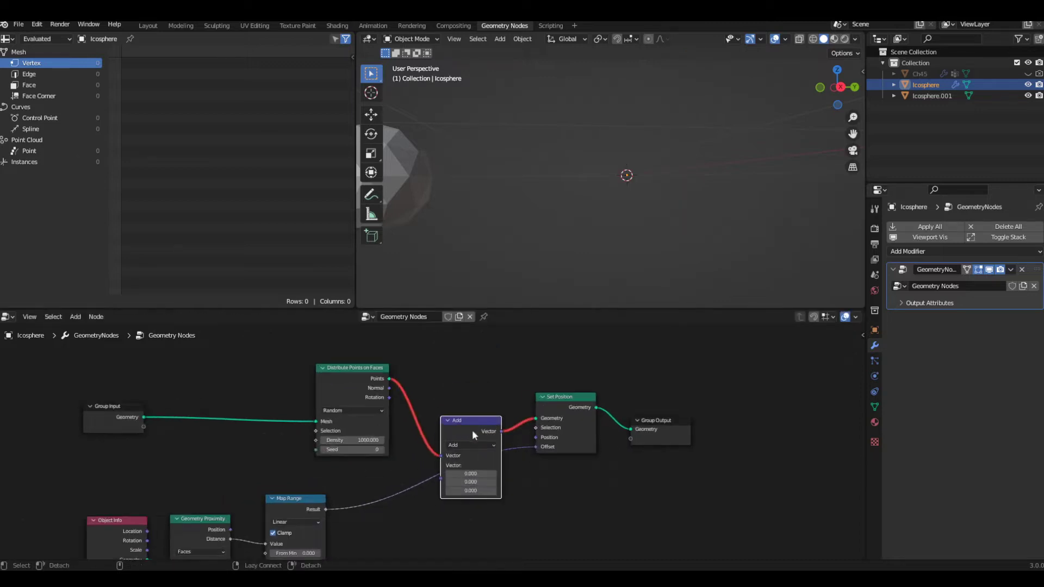
{"action": "mouse_move", "coordinate": [472, 429]}
{"action": "left_mouse_down", "text": "alt"}
{"action": "mouse_move", "coordinate": [485, 456]}
{"action": "mouse_move", "coordinate": [472, 439]}
{"action": "left_mouse_up", "text": "alt"}
Step: Set the Vector Math node to Multiply and connect the Distribute Points on Faces Normal output to its second Vector input
{"action": "middle_click_drag", "start_coordinate": [321, 524], "coordinate": [329, 498]}
{"action": "scroll", "coordinate": [431, 442], "scroll_direction": "up", "scroll_amount": 2}
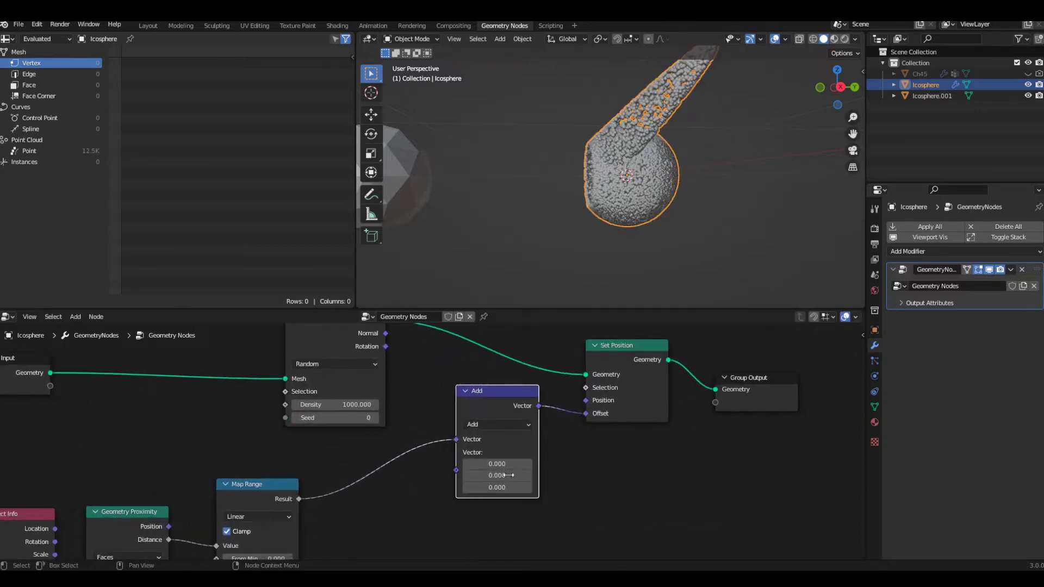
{"action": "left_click", "coordinate": [504, 424]}
{"action": "left_click", "coordinate": [479, 385]}
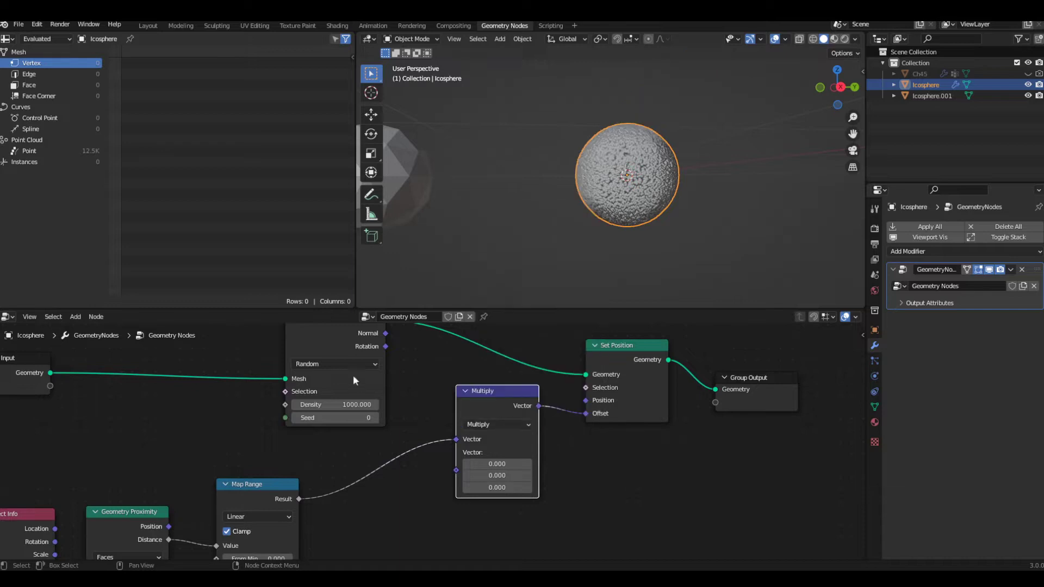
{"action": "left_click_drag", "start_coordinate": [353, 374], "coordinate": [260, 400]}
{"action": "left_click_drag", "start_coordinate": [292, 359], "coordinate": [463, 472]}
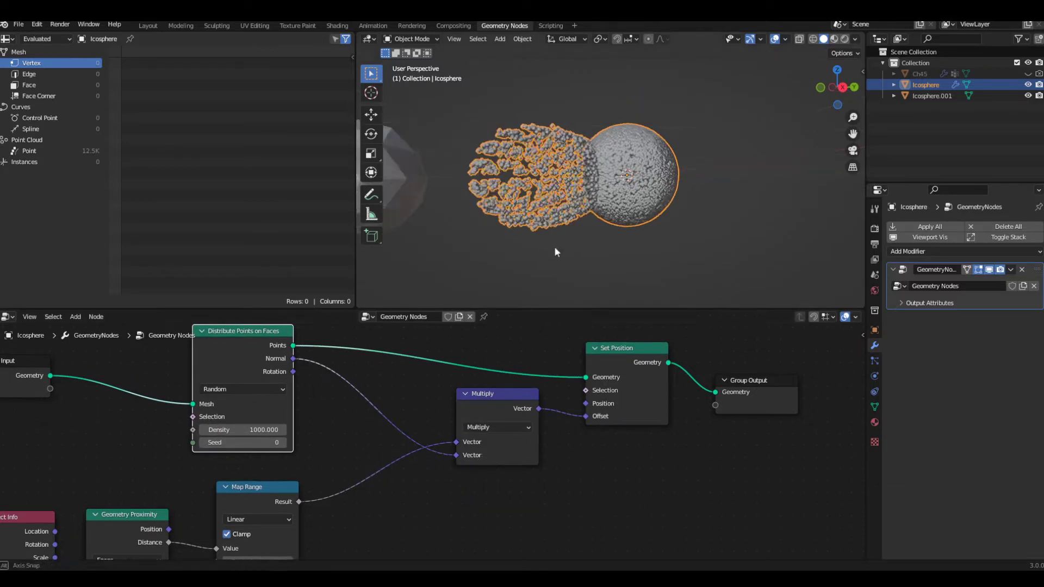
Step: Try moving the low-poly ico sphere along the Y axis towards the smooth sphere to test the point displacement
{"action": "middle_click_drag", "start_coordinate": [536, 243], "coordinate": [498, 225]}
{"action": "left_click", "coordinate": [451, 188]}
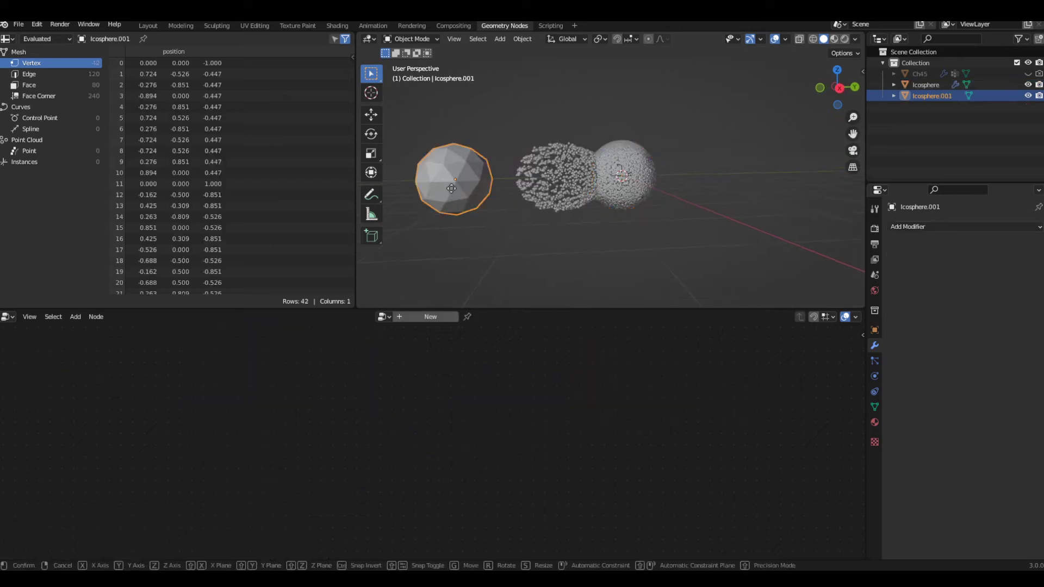
{"action": "key", "text": "g"}
{"action": "key", "text": "y"}
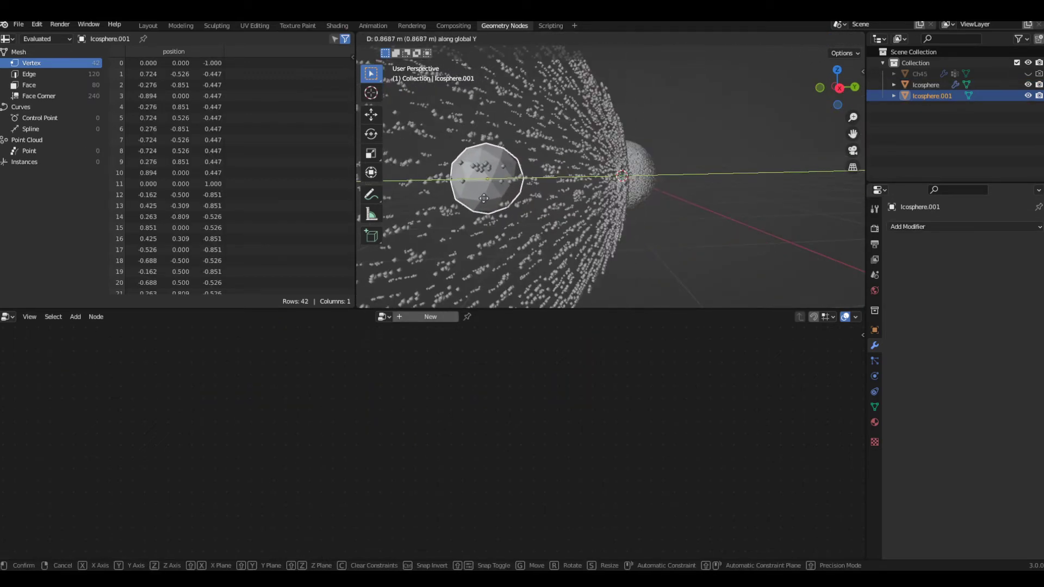
{"action": "left_click", "coordinate": [452, 200]}
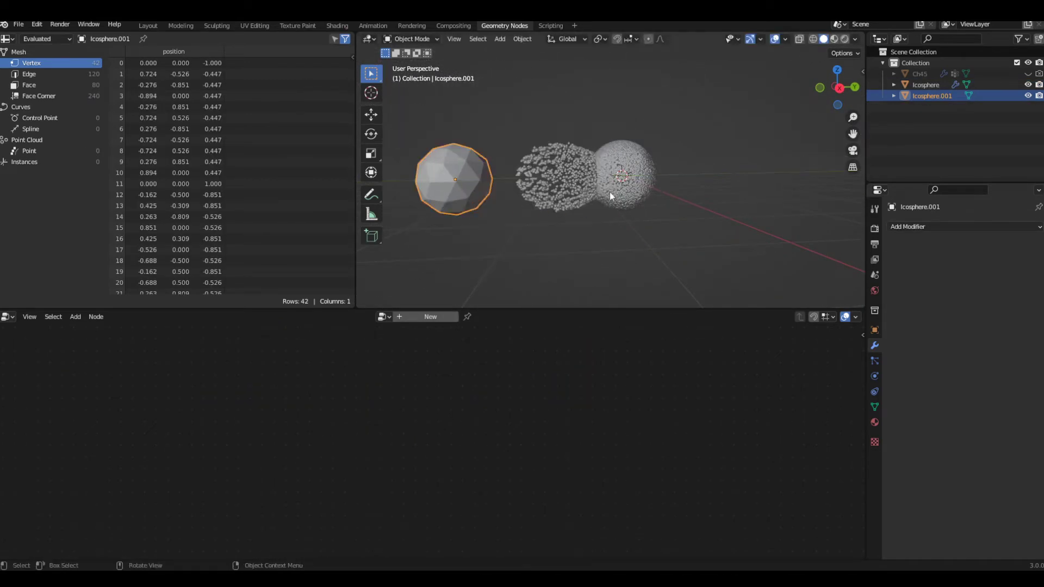
Step: On the smooth ico sphere, insert a Math node set to Multiply between the Map Range Result and the Vector Math node
{"action": "left_click", "coordinate": [609, 191]}
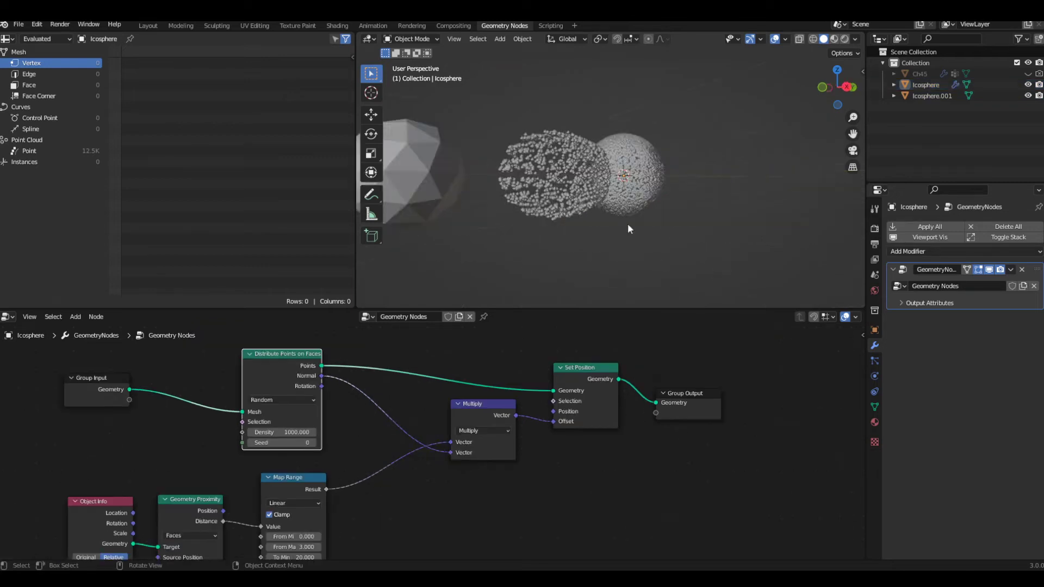
{"action": "middle_click_drag", "start_coordinate": [627, 224], "coordinate": [579, 261]}
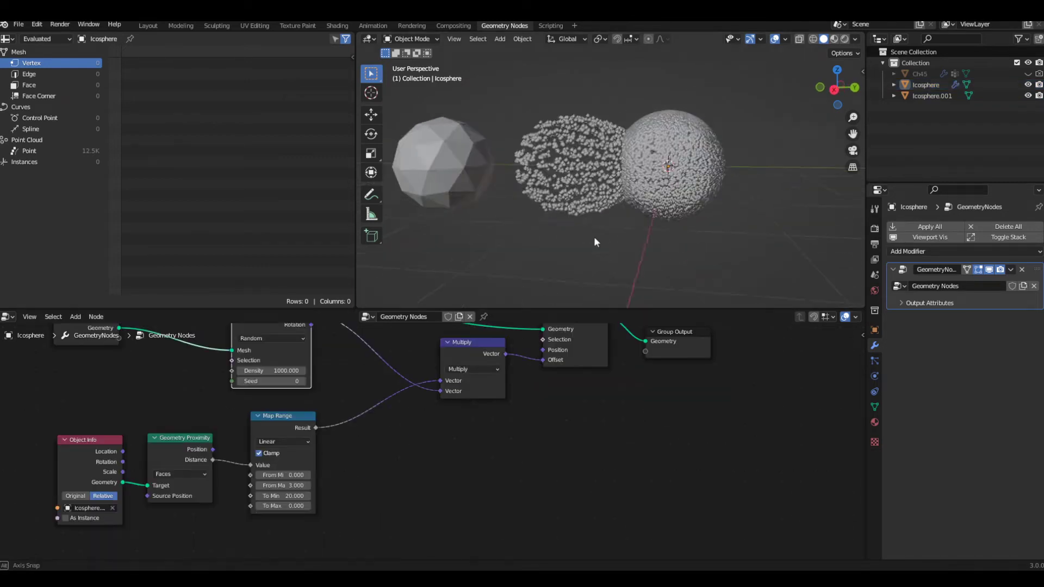
{"action": "middle_click_drag", "start_coordinate": [595, 239], "coordinate": [567, 231]}
{"action": "scroll", "coordinate": [429, 438], "scroll_direction": "up", "scroll_amount": 1}
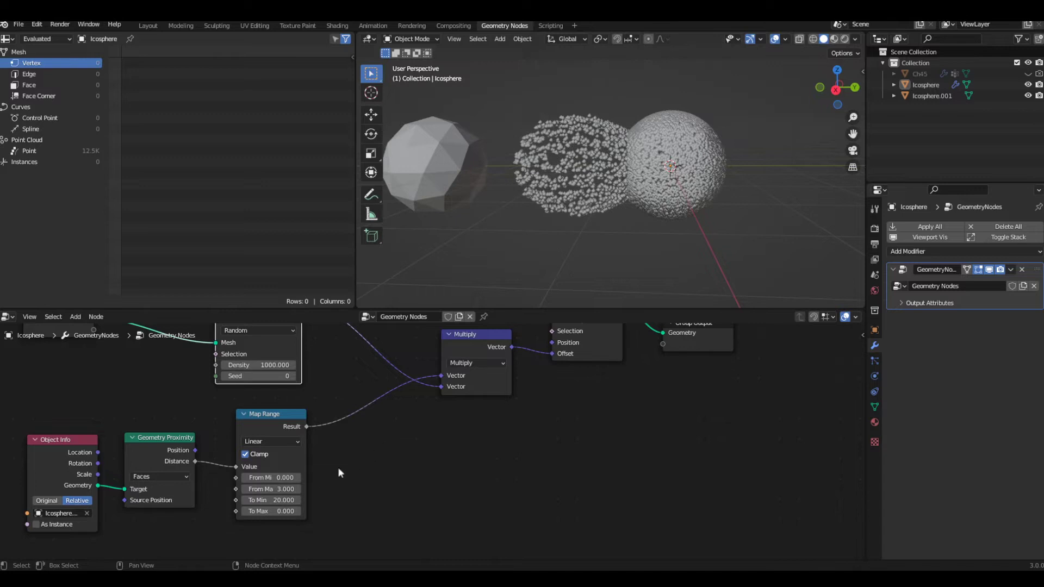
{"action": "key", "text": "shift+a"}
{"action": "left_click", "coordinate": [333, 345]}
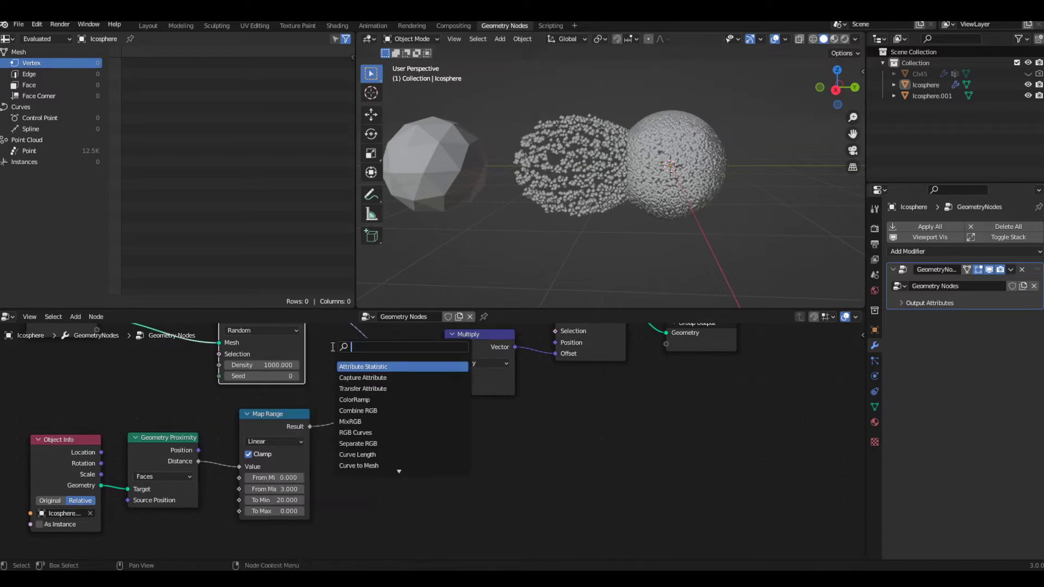
{"action": "type", "text": "math"}
{"action": "key", "text": "Return"}
{"action": "left_click", "coordinate": [351, 395]}
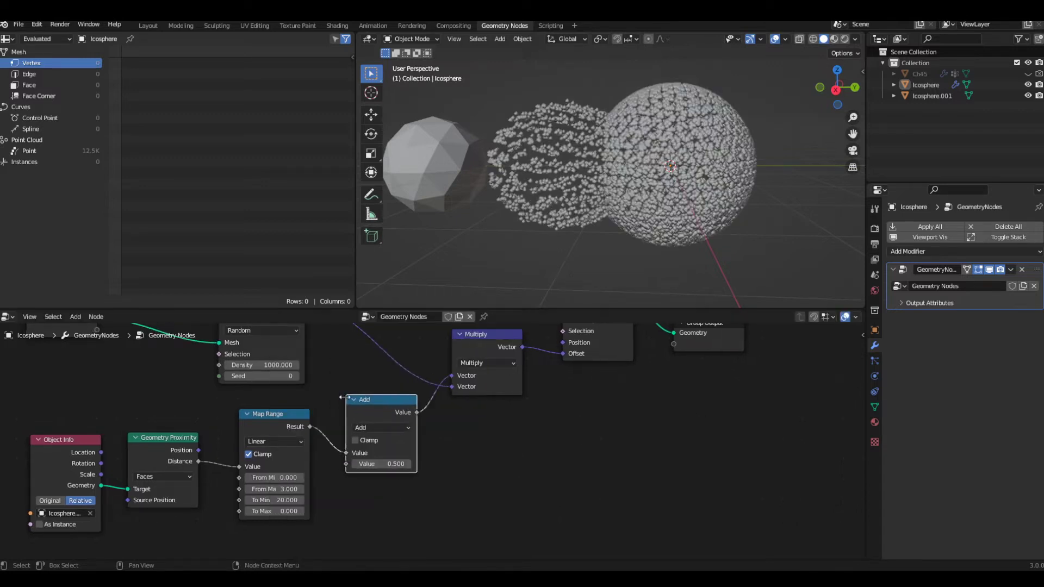
{"action": "left_click", "coordinate": [389, 428]}
{"action": "left_click", "coordinate": [371, 321]}
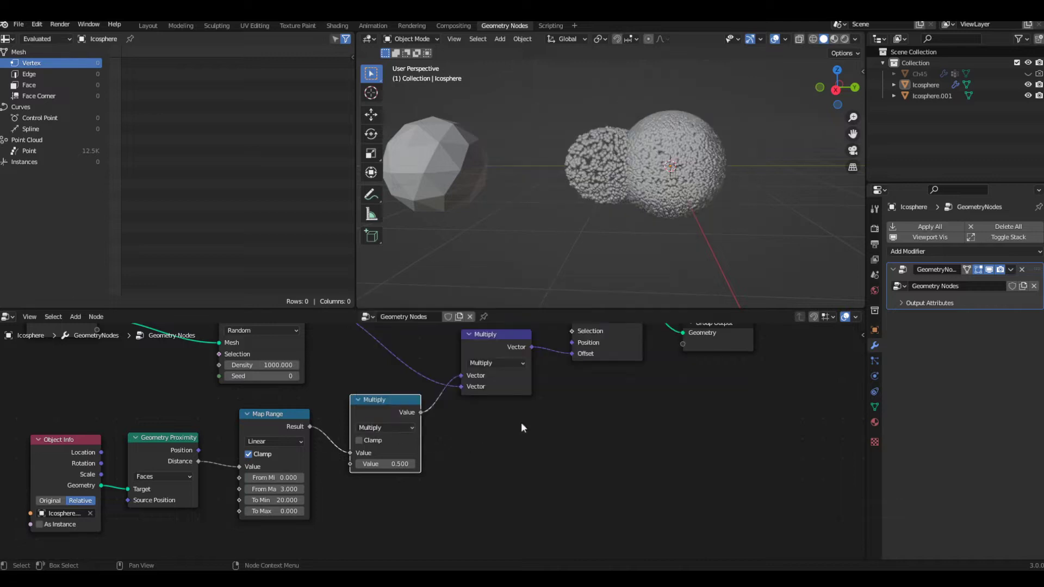
Step: Add a Float Random Value node below Map Range and connect its Value to the Math Multiply node's second Value input
{"action": "scroll", "coordinate": [344, 526], "scroll_direction": "up", "scroll_amount": 1}
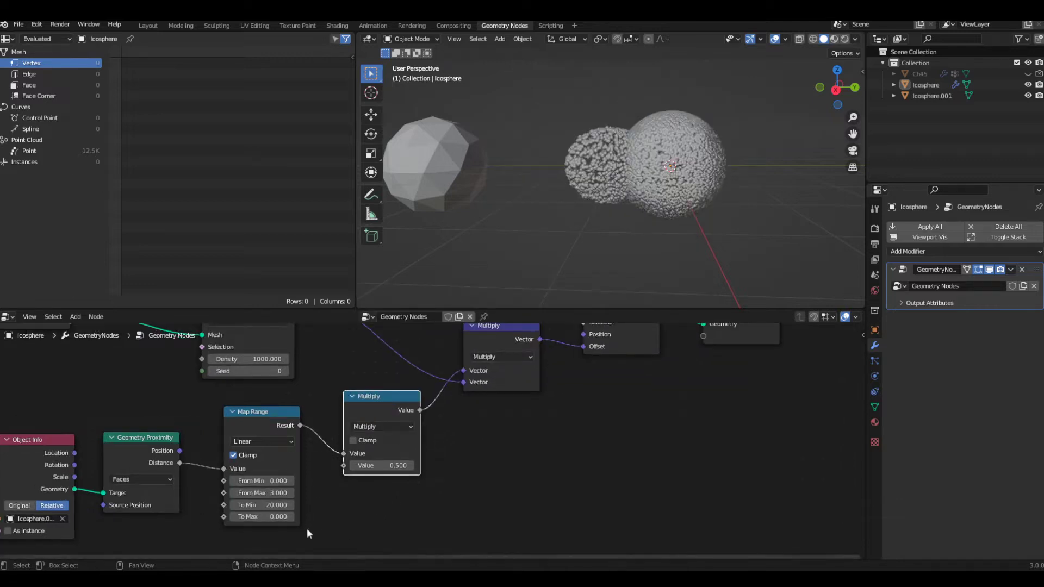
{"action": "scroll", "coordinate": [292, 540], "scroll_direction": "down", "scroll_amount": 1, "text": "shift"}
{"action": "key", "text": "shift+a"}
{"action": "left_click", "coordinate": [282, 344]}
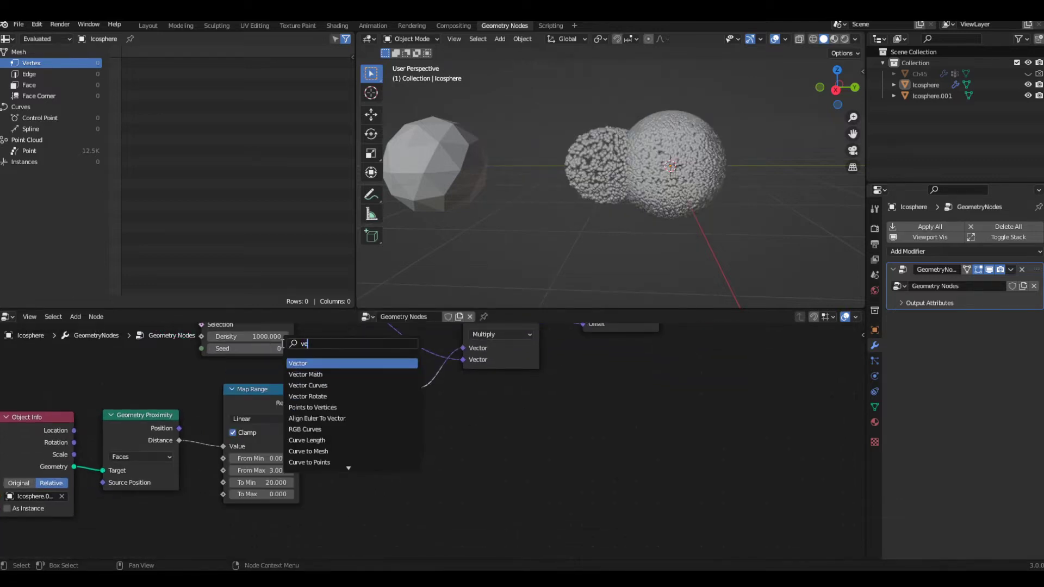
{"action": "type", "text": "v"}
{"action": "key", "text": "BackSpace"}
{"action": "type", "text": "rand"}
{"action": "key", "text": "Return"}
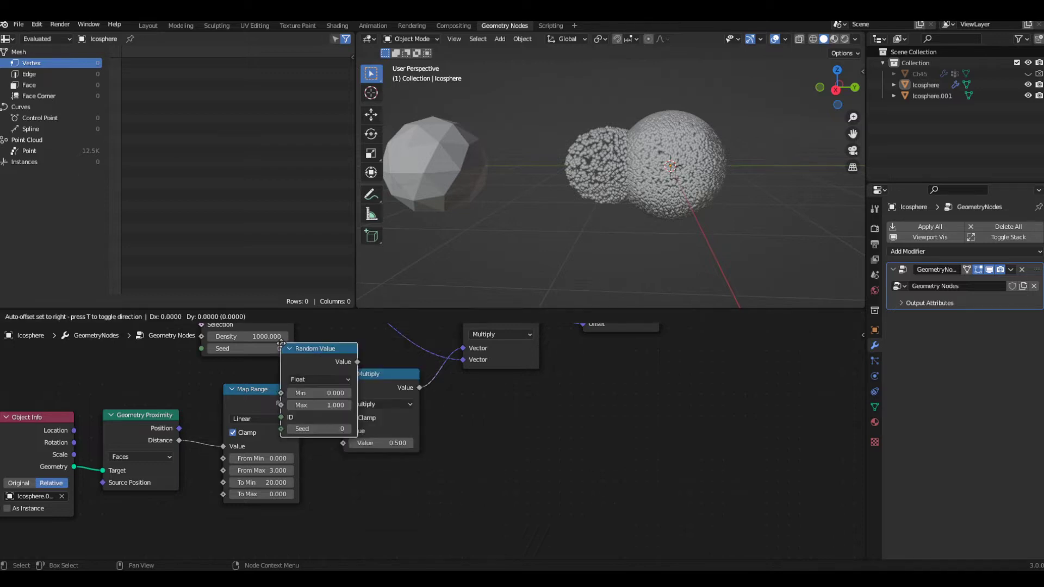
{"action": "left_click", "coordinate": [227, 510]}
{"action": "left_click_drag", "start_coordinate": [303, 527], "coordinate": [343, 443]}
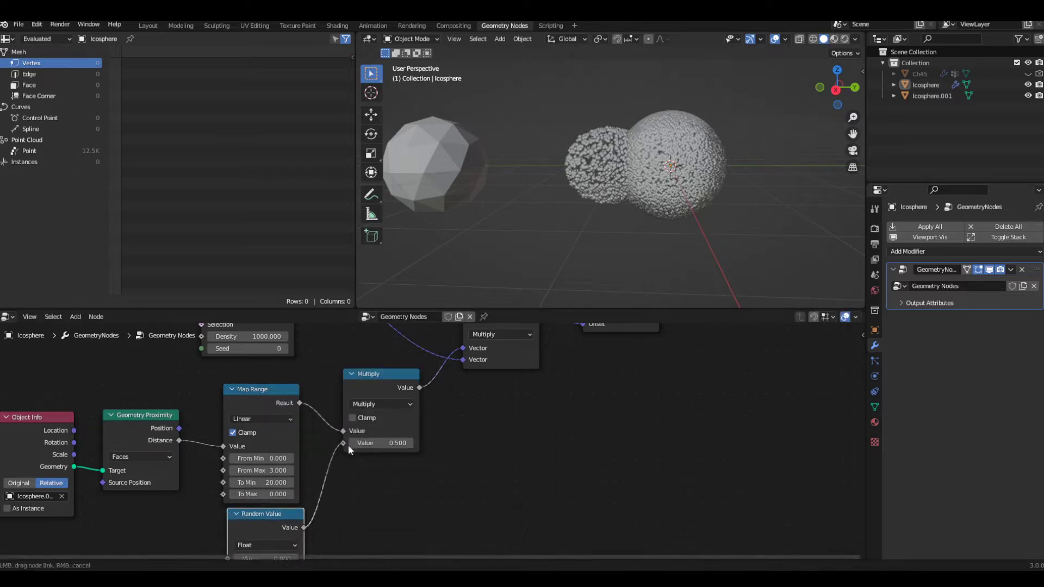
Step: Set the Random Value node's Min to 0.2
{"action": "middle_click_drag", "start_coordinate": [365, 509], "coordinate": [413, 438]}
{"action": "scroll", "coordinate": [413, 438], "scroll_direction": "up", "scroll_amount": 2}
{"action": "left_click", "coordinate": [301, 497]}
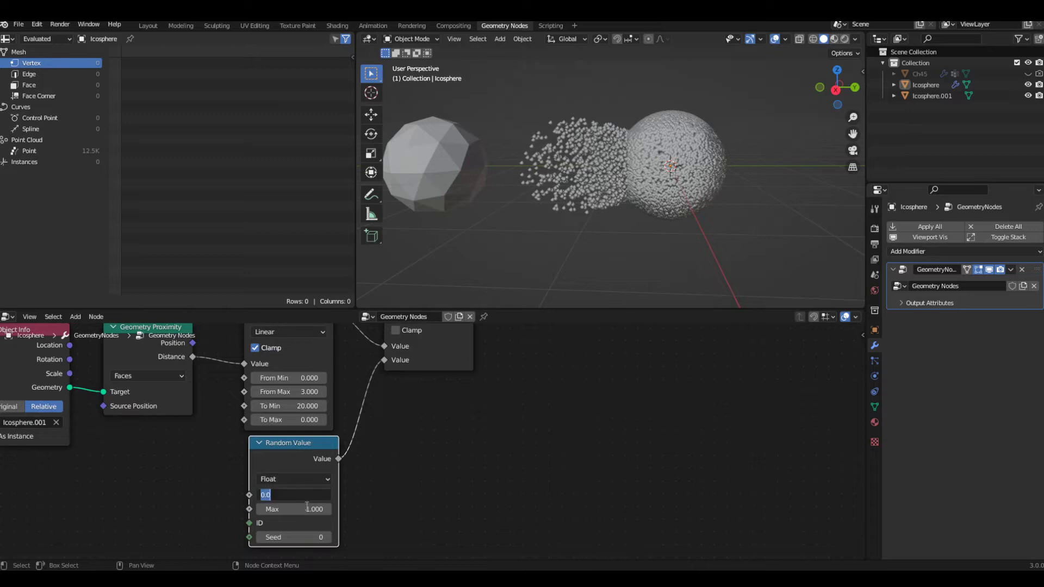
{"action": "type", "text": "0..2"}
{"action": "key", "text": "Return"}
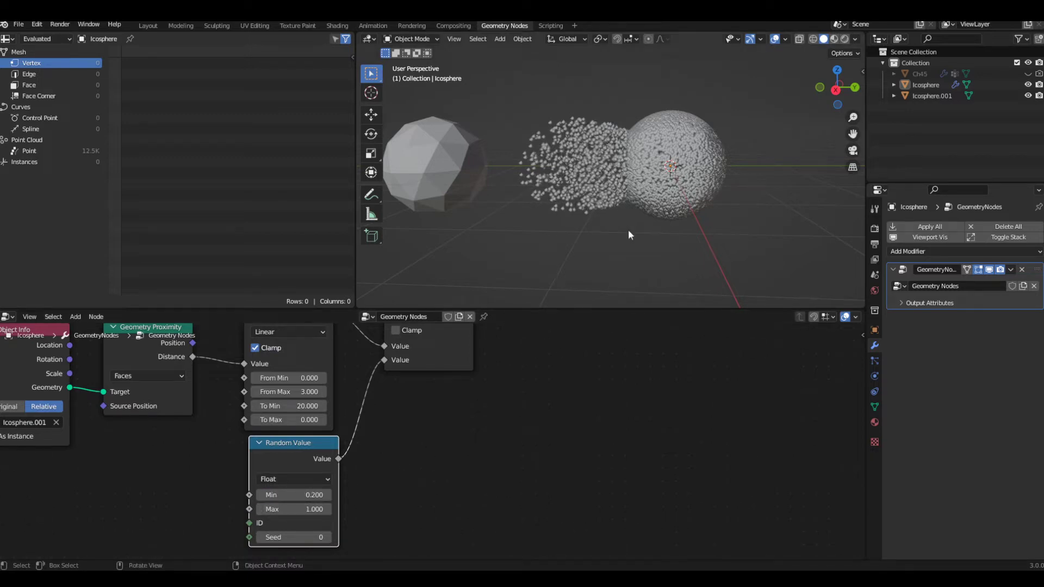
Step: Try a Random Value Min of 0 to compare the scatter, and restore it to 0.2
{"action": "middle_click_drag", "start_coordinate": [628, 230], "coordinate": [555, 220]}
{"action": "left_click", "coordinate": [291, 496]}
{"action": "type", "text": "0"}
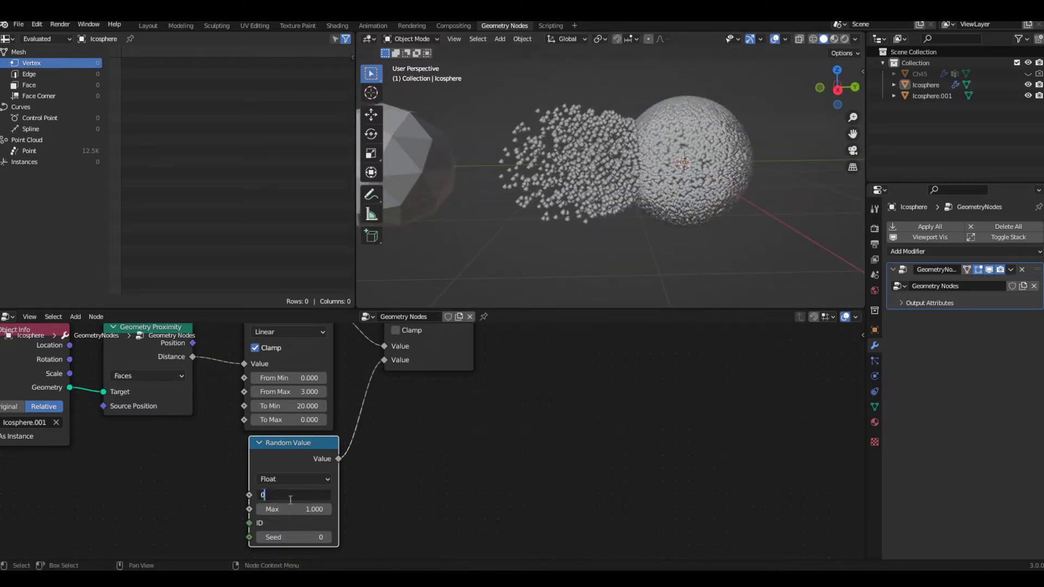
{"action": "key", "text": "Return"}
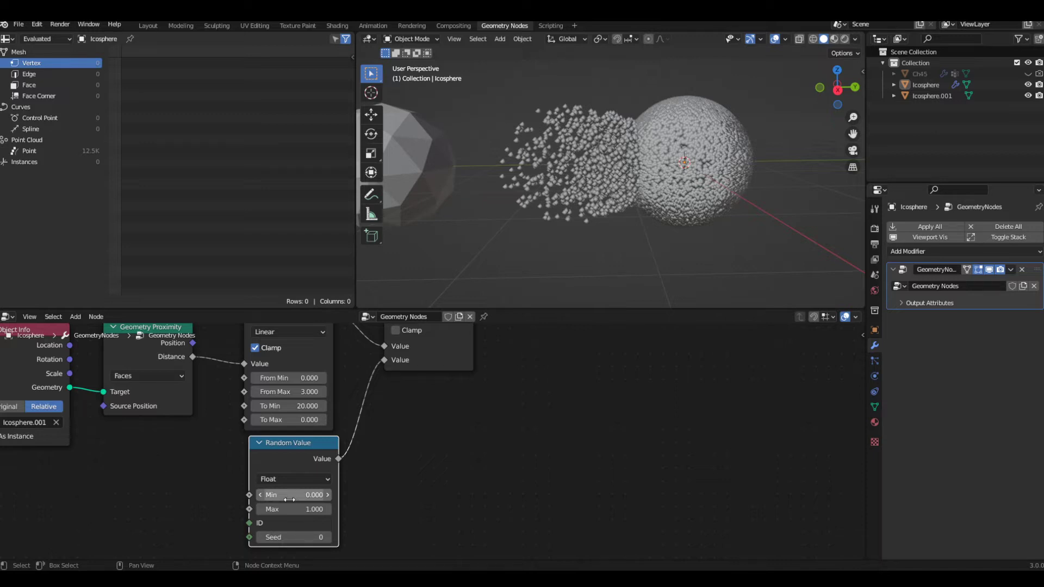
{"action": "left_click", "coordinate": [289, 496]}
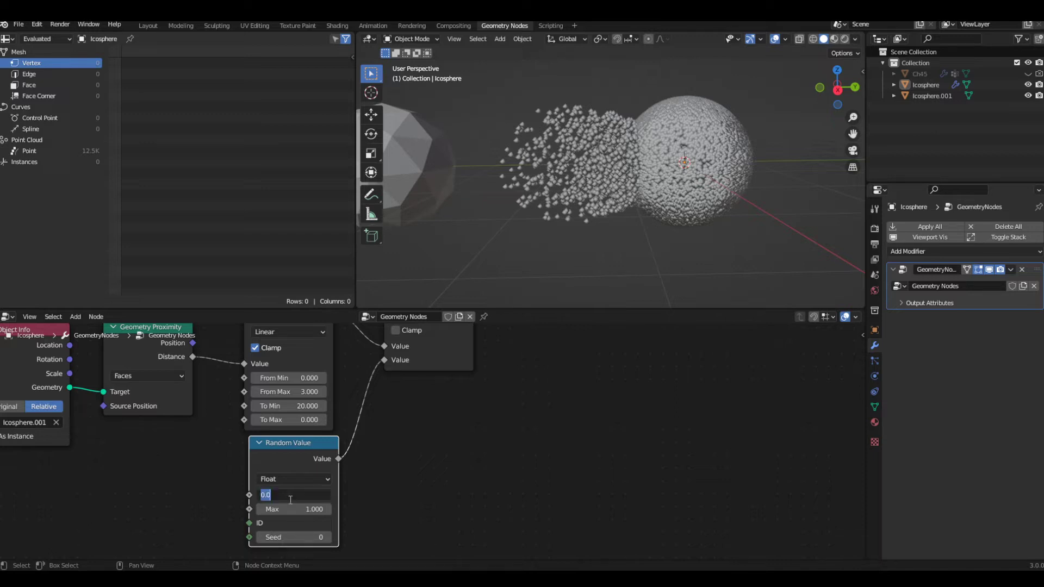
{"action": "type", "text": "0"}
{"action": "key", "text": "Return"}
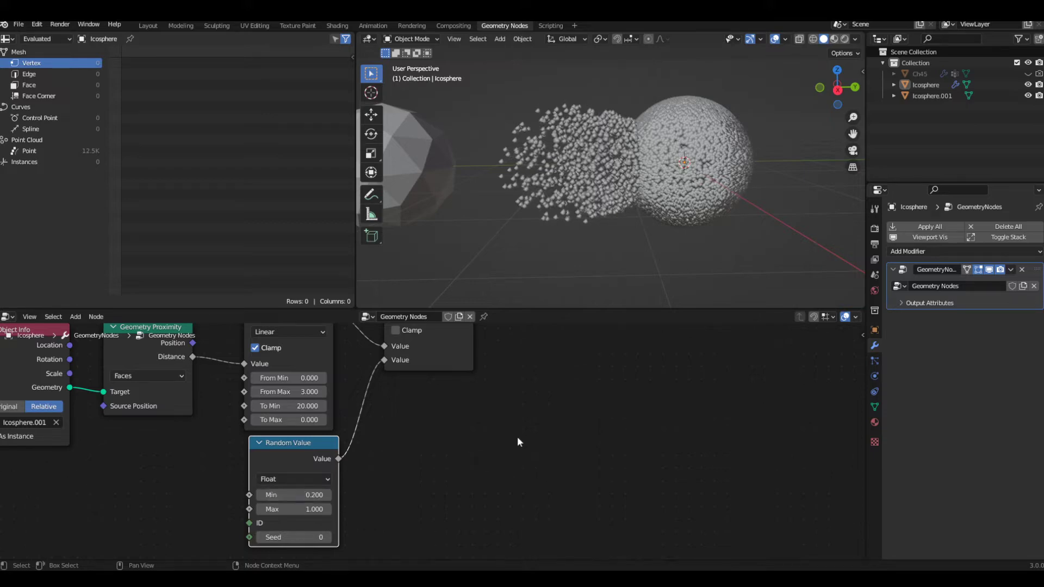
Step: Try moving the low-poly ico sphere along the Y axis to test the randomized point displacement
{"action": "scroll", "coordinate": [517, 436], "scroll_direction": "down", "scroll_amount": 2}
{"action": "middle_click_drag", "start_coordinate": [517, 436], "coordinate": [349, 545]}
{"action": "left_click", "coordinate": [408, 163]}
{"action": "key", "text": "g"}
{"action": "key", "text": "y"}
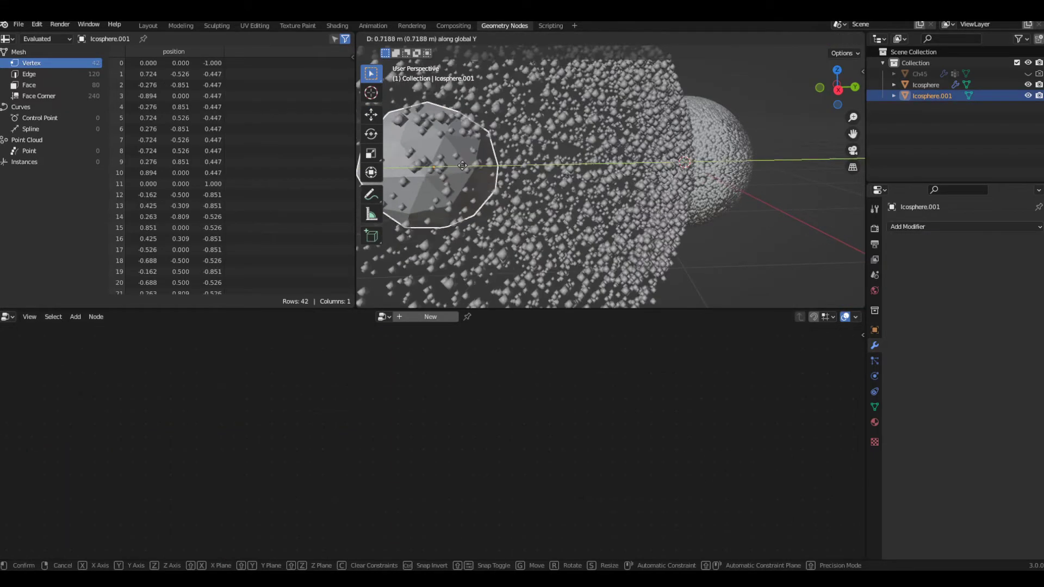
{"action": "left_click", "coordinate": [471, 169]}
{"action": "scroll", "coordinate": [471, 169], "scroll_direction": "down", "scroll_amount": 5}
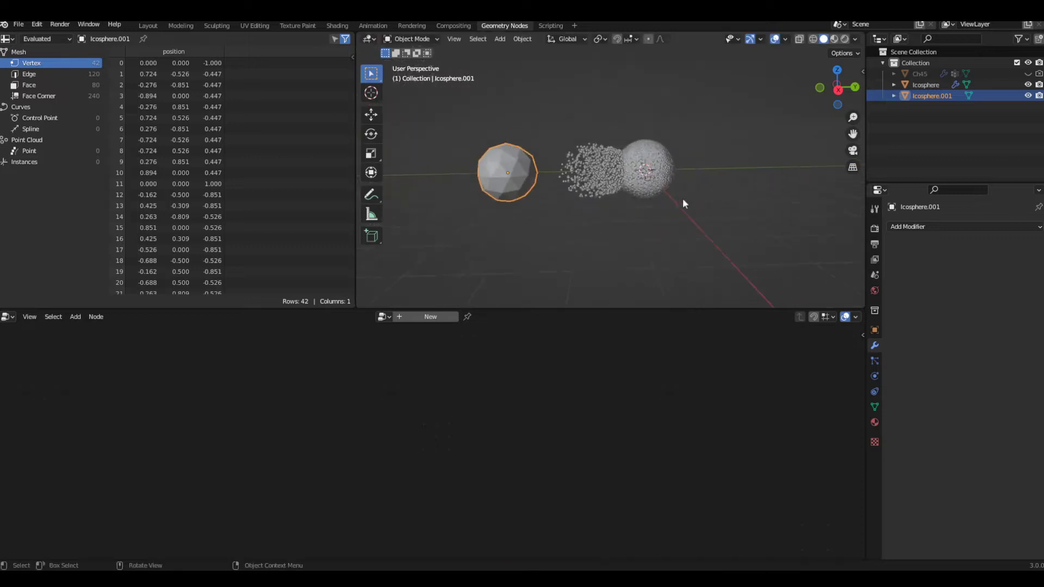
Step: Select the smooth ico sphere and examine its node layout and how its displaced points scatter, from several angles
{"action": "left_click", "coordinate": [640, 178]}
{"action": "scroll", "coordinate": [415, 463], "scroll_direction": "down", "scroll_amount": 2}
{"action": "middle_click_drag", "start_coordinate": [393, 497], "coordinate": [451, 497]}
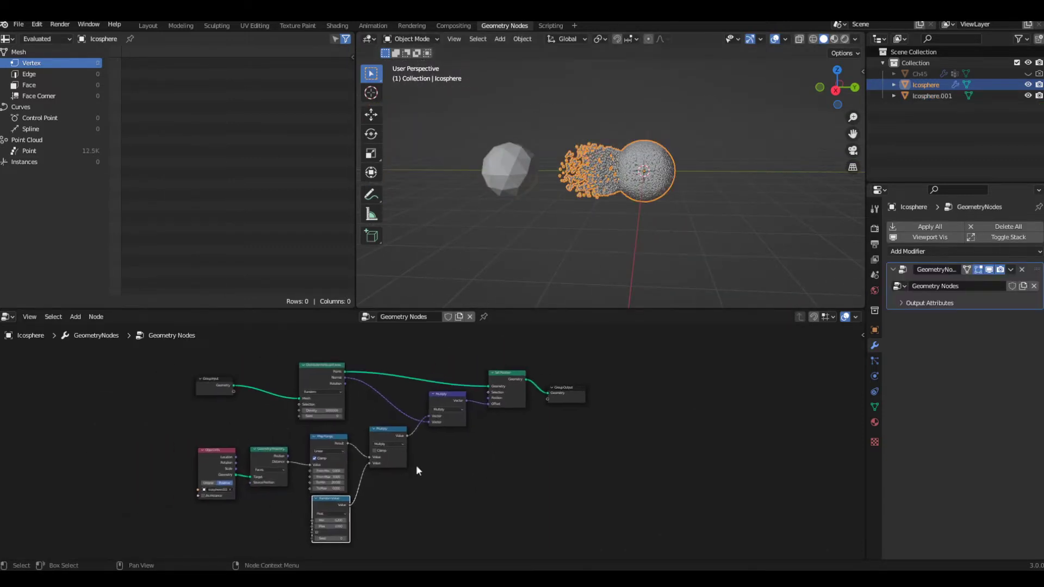
{"action": "scroll", "coordinate": [453, 420], "scroll_direction": "up", "scroll_amount": 3}
{"action": "scroll", "coordinate": [590, 254], "scroll_direction": "up", "scroll_amount": 4}
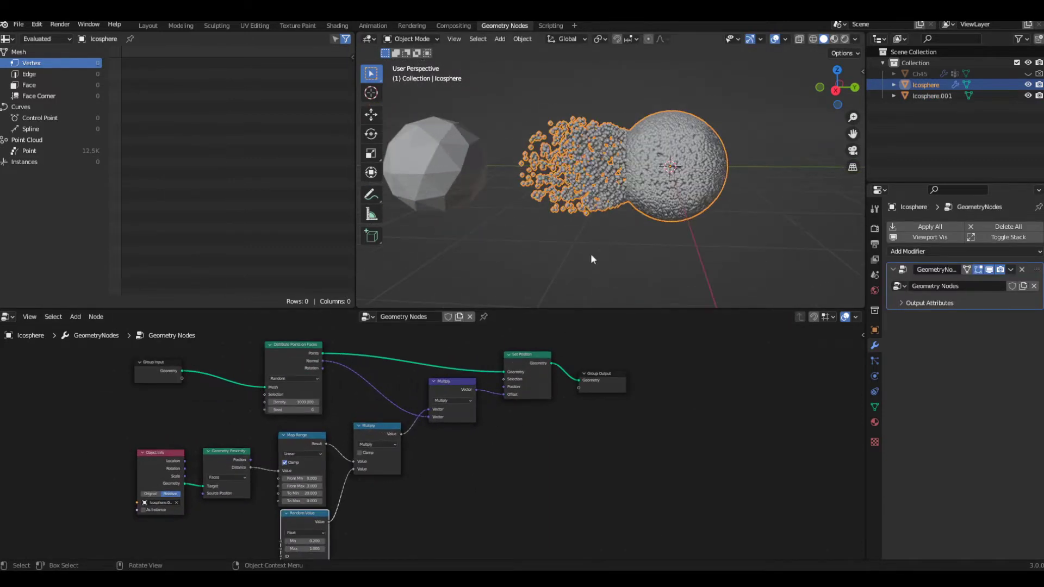
{"action": "middle_click_drag", "start_coordinate": [590, 254], "coordinate": [557, 225]}
{"action": "scroll", "coordinate": [557, 225], "scroll_direction": "up", "scroll_amount": 1}
{"action": "left_click_drag", "start_coordinate": [481, 68], "coordinate": [636, 266]}
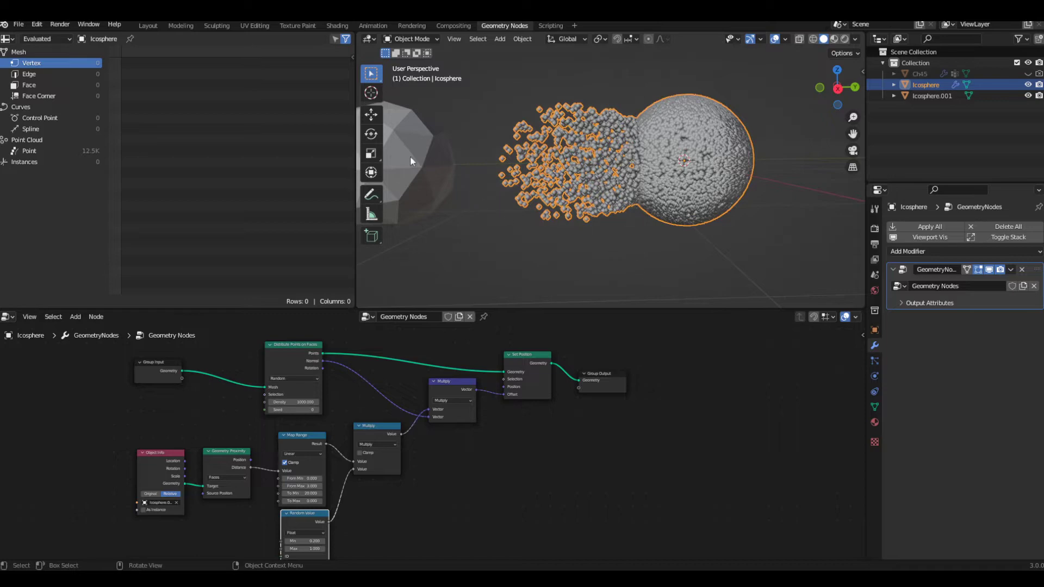
{"action": "left_click", "coordinate": [410, 155]}
{"action": "left_click", "coordinate": [605, 187]}
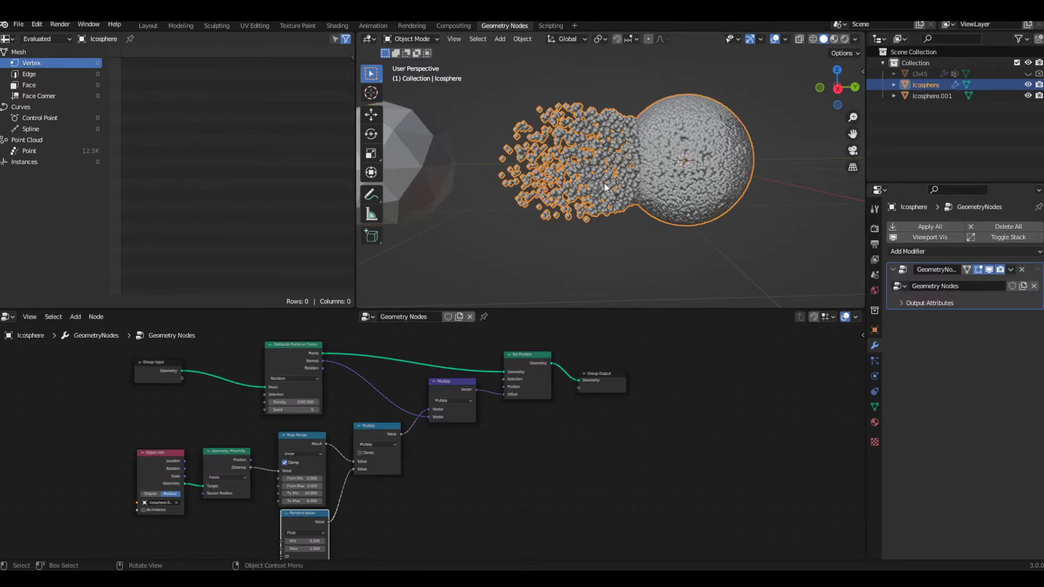
{"action": "left_click", "coordinate": [613, 245]}
{"action": "middle_click_drag", "start_coordinate": [707, 205], "coordinate": [670, 202]}
{"action": "left_click_drag", "start_coordinate": [624, 77], "coordinate": [769, 231]}
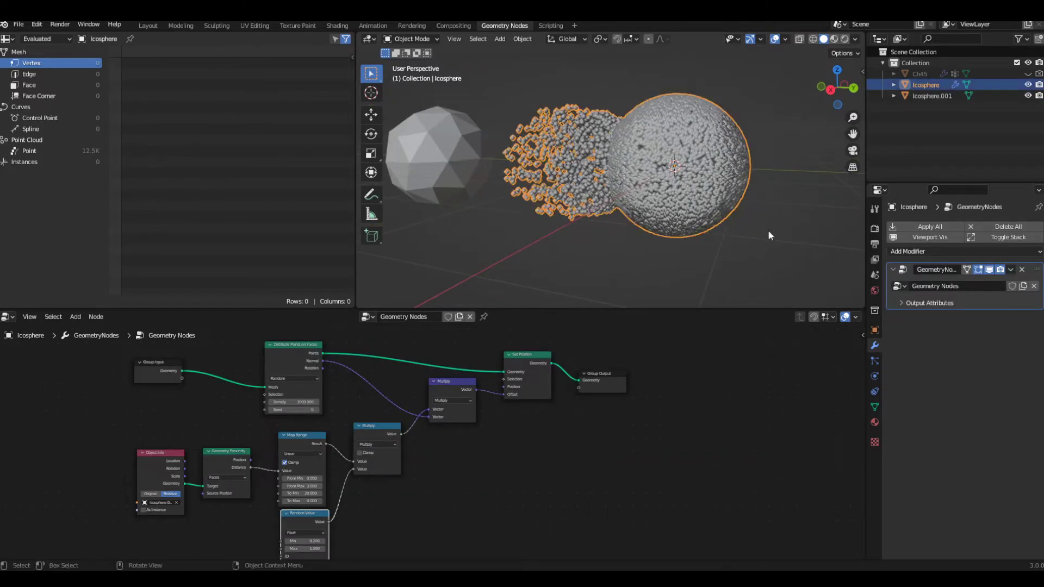
{"action": "middle_click_drag", "start_coordinate": [768, 230], "coordinate": [716, 239]}
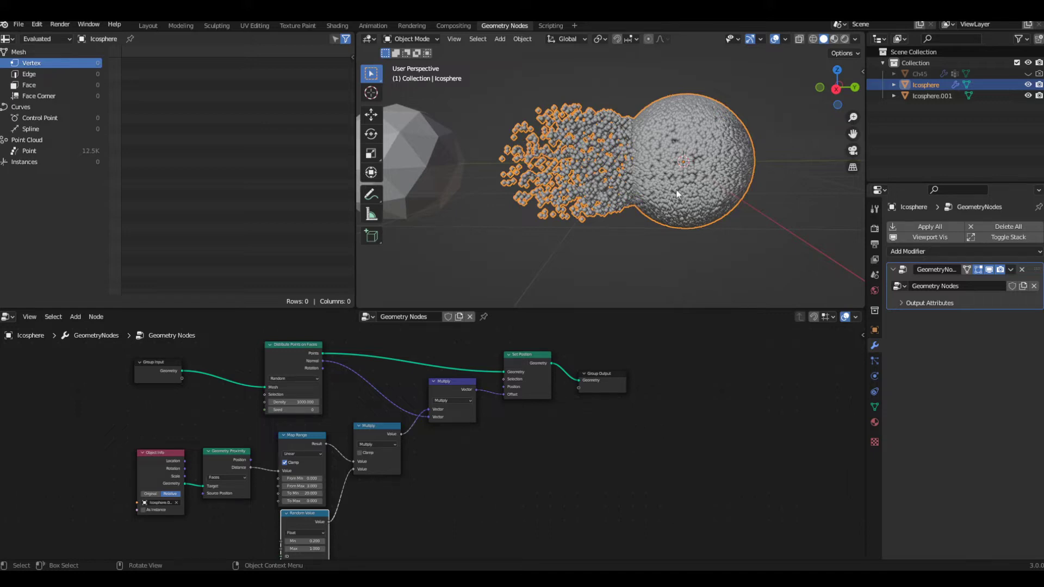
Step: Add a float comparison node beside the Math Multiply node and set its operation to Greater Than
{"action": "middle_click_drag", "start_coordinate": [418, 486], "coordinate": [428, 448]}
{"action": "scroll", "coordinate": [427, 449], "scroll_direction": "down", "scroll_amount": 3}
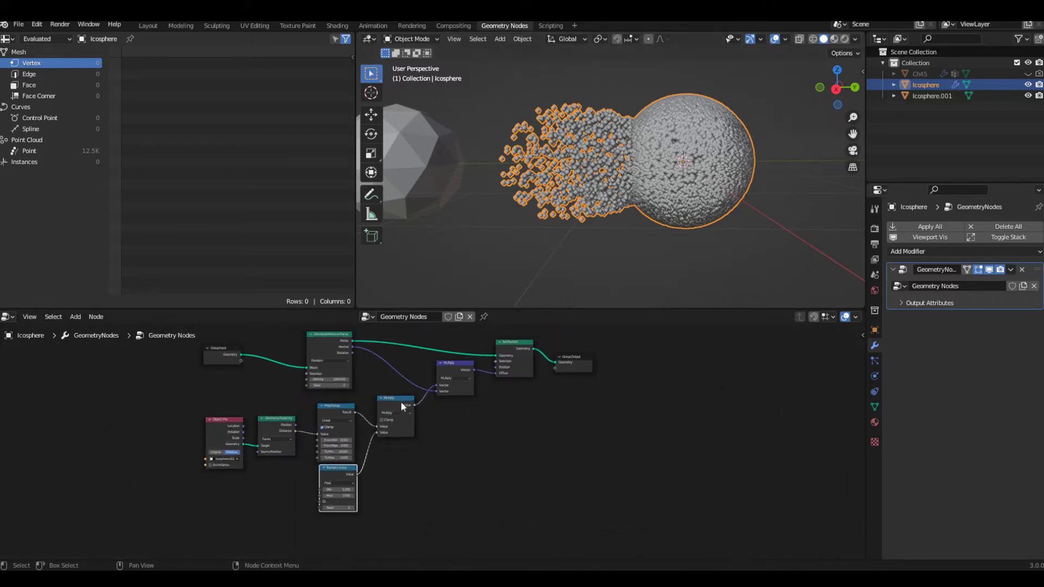
{"action": "left_click_drag", "start_coordinate": [401, 405], "coordinate": [393, 420]}
{"action": "key", "text": "shift+a"}
{"action": "left_click", "coordinate": [475, 341]}
{"action": "type", "text": "c"}
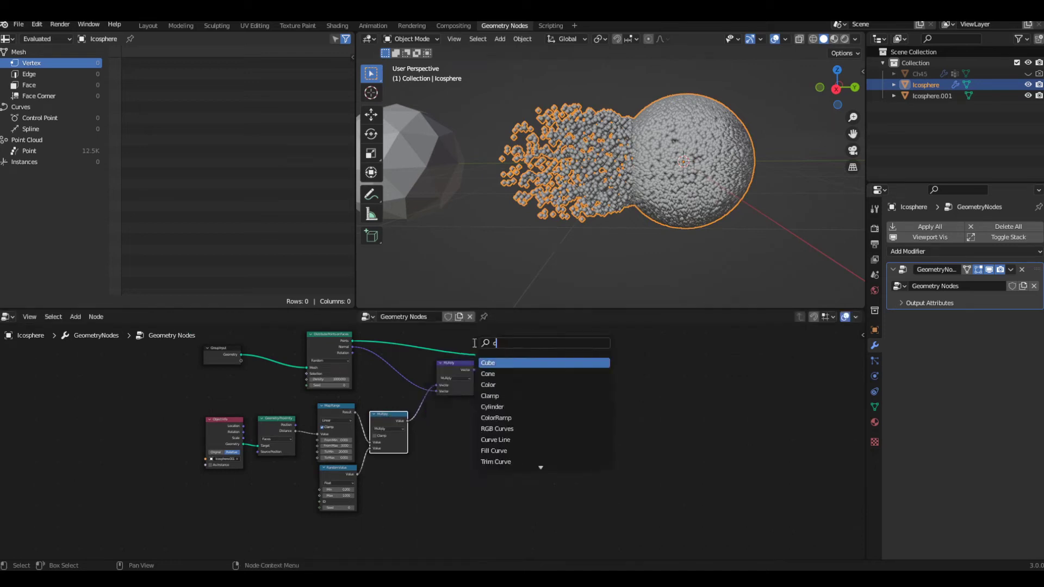
{"action": "type", "text": "om"}
{"action": "key", "text": "Down"}
{"action": "key", "text": "Down"}
{"action": "key", "text": "Return"}
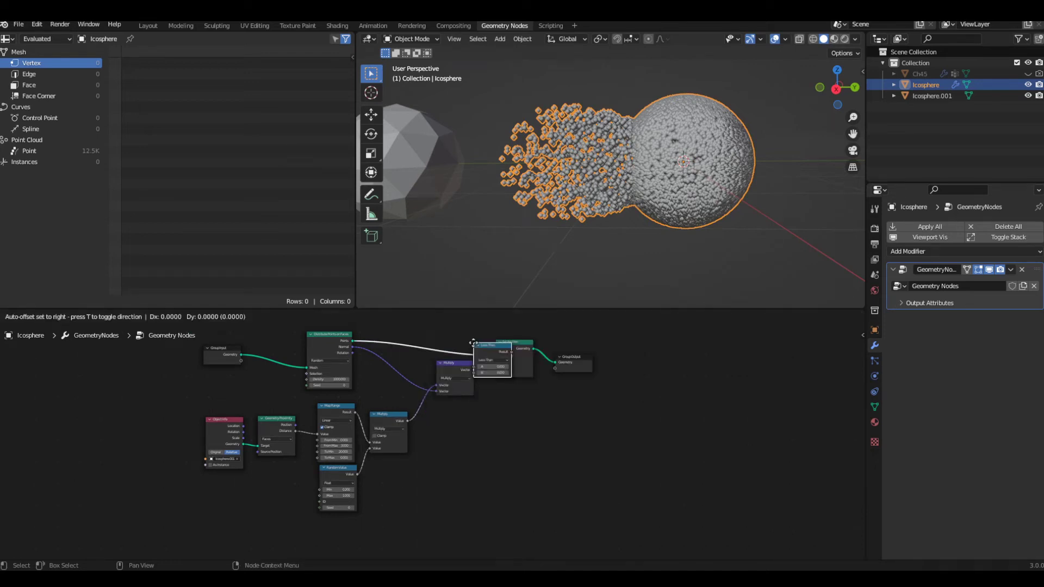
{"action": "left_click", "coordinate": [466, 449]}
{"action": "scroll", "coordinate": [480, 451], "scroll_direction": "up", "scroll_amount": 2}
{"action": "left_click", "coordinate": [462, 431]}
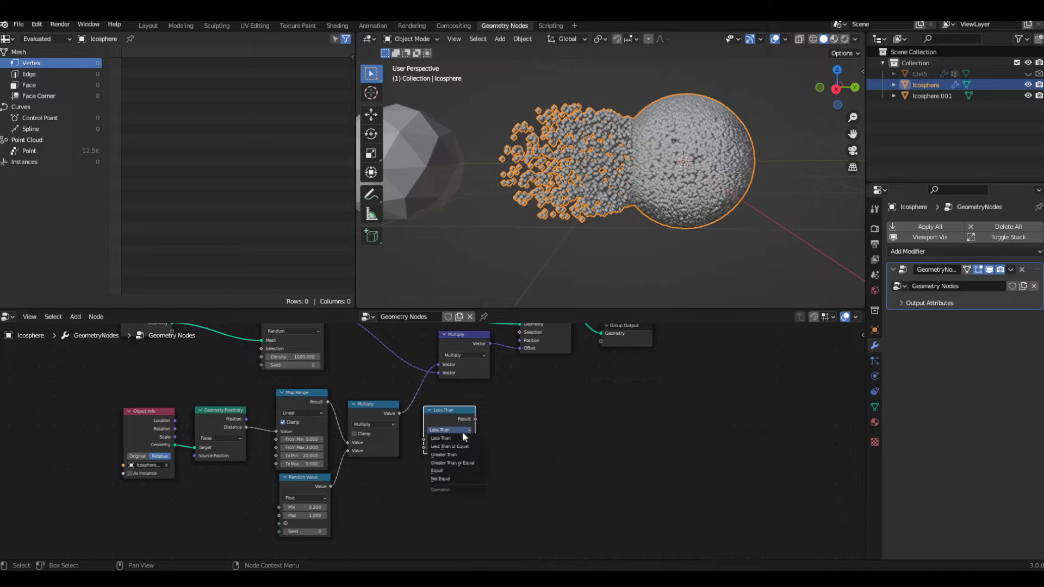
{"action": "left_click", "coordinate": [452, 454]}
Step: Connect the Math Multiply Value to Greater Than's A input and its Result to the Distribute Points on Faces Selection
{"action": "scroll", "coordinate": [374, 473], "scroll_direction": "up", "scroll_amount": 2}
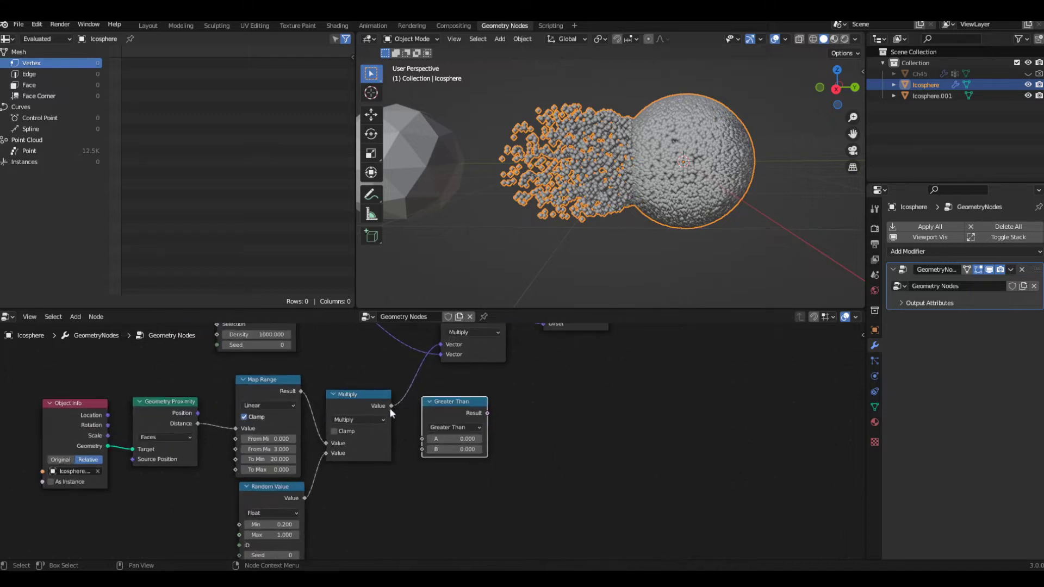
{"action": "left_click_drag", "start_coordinate": [392, 407], "coordinate": [423, 438]}
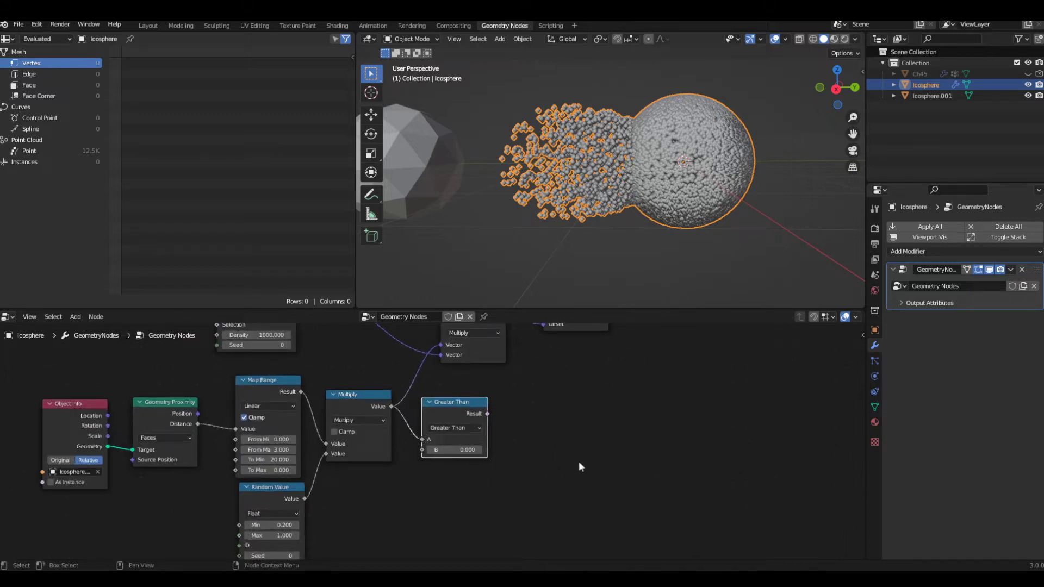
{"action": "scroll", "coordinate": [579, 467], "scroll_direction": "down", "scroll_amount": 3}
{"action": "left_click_drag", "start_coordinate": [438, 483], "coordinate": [243, 423]}
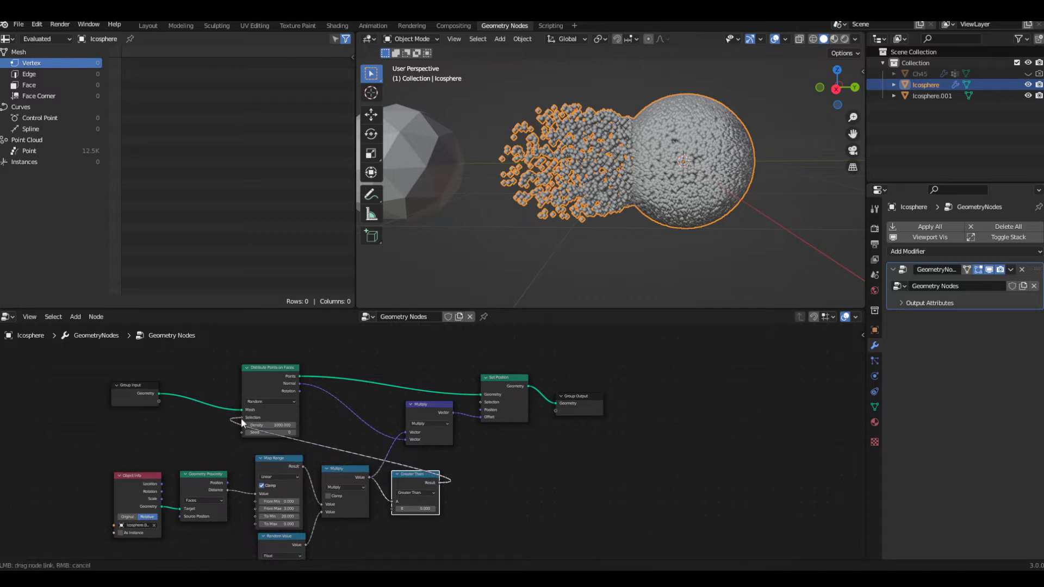
{"action": "left_click_drag", "start_coordinate": [243, 423], "coordinate": [242, 417]}
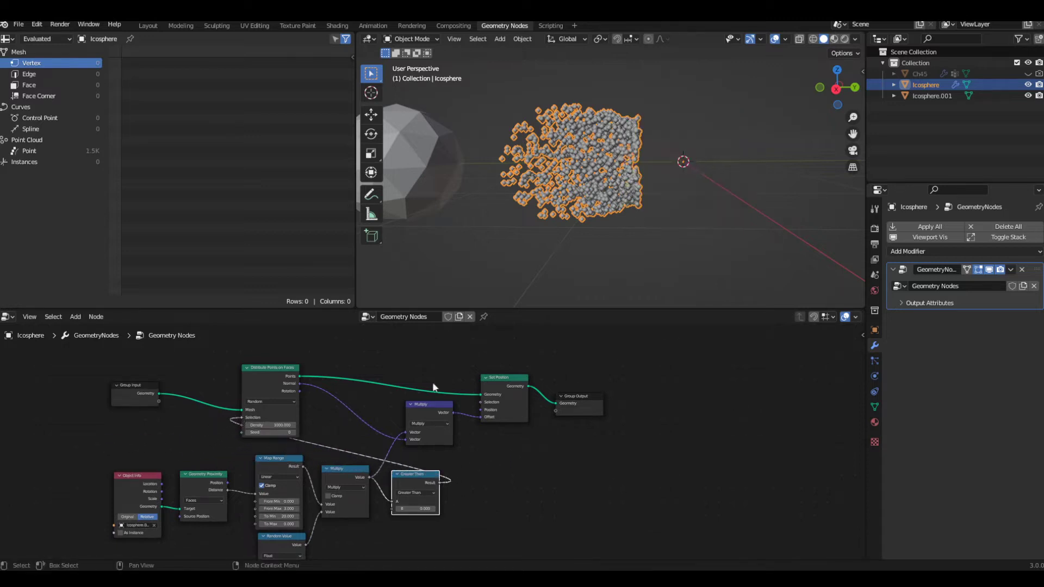
Step: Deselect the smooth ico sphere and examine its filtered points beside the low-poly sphere from several angles
{"action": "middle_click_drag", "start_coordinate": [611, 245], "coordinate": [642, 223]}
{"action": "scroll", "coordinate": [657, 86], "scroll_direction": "up", "scroll_amount": 1}
{"action": "left_click", "coordinate": [693, 217]}
{"action": "scroll", "coordinate": [686, 216], "scroll_direction": "down", "scroll_amount": 3}
{"action": "scroll", "coordinate": [637, 228], "scroll_direction": "up", "scroll_amount": 1}
{"action": "scroll", "coordinate": [637, 228], "scroll_direction": "up", "scroll_amount": 1}
{"action": "scroll", "coordinate": [638, 222], "scroll_direction": "down", "scroll_amount": 3}
{"action": "middle_click_drag", "start_coordinate": [635, 220], "coordinate": [648, 219]}
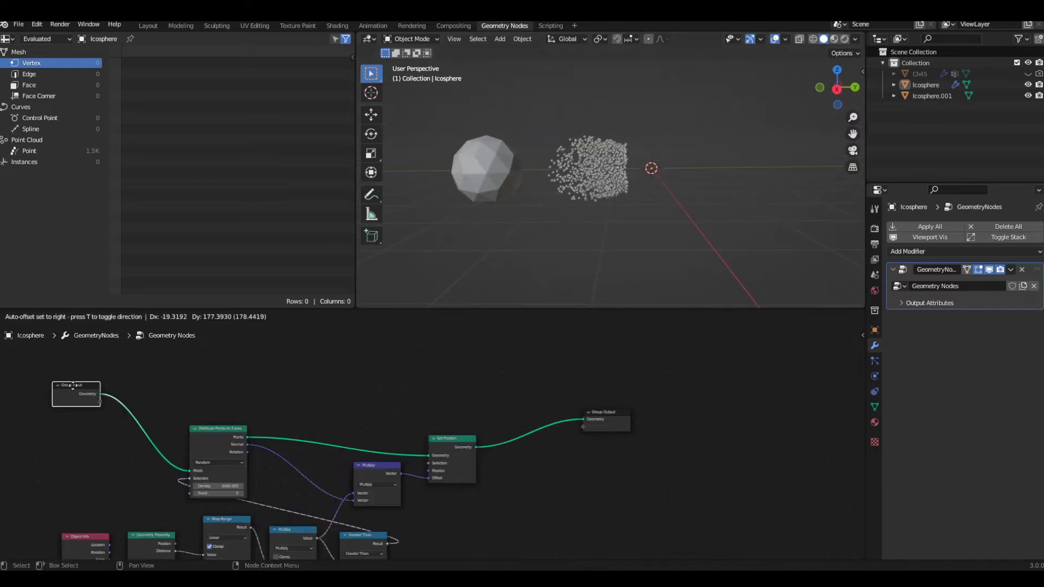
Step: Add a Join Geometry node on the link between Set Position and Group Output
{"action": "middle_click_drag", "start_coordinate": [396, 377], "coordinate": [380, 415]}
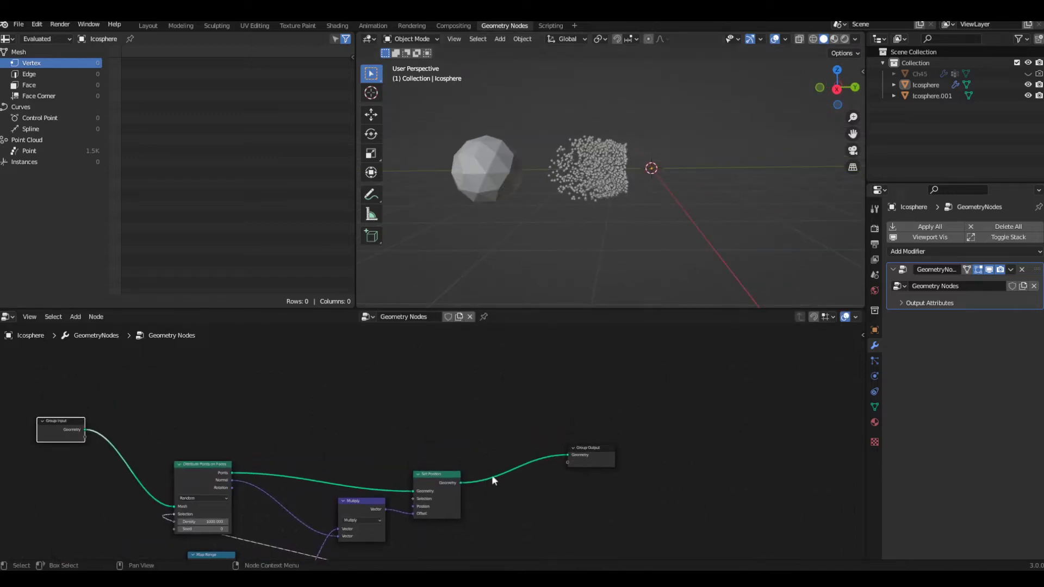
{"action": "key", "text": "shift+a"}
{"action": "key", "text": "Escape"}
{"action": "key", "text": "shift+a"}
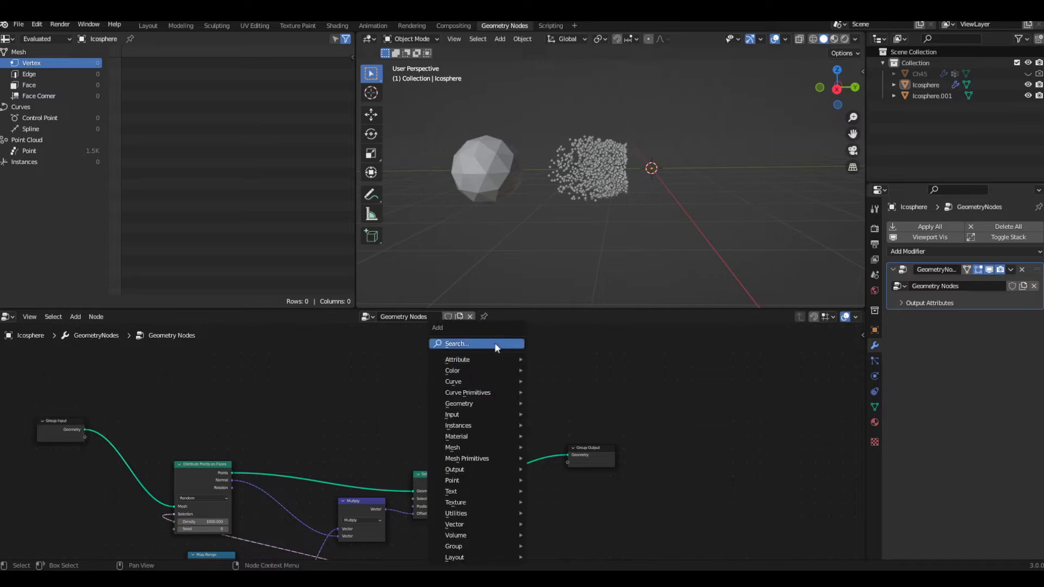
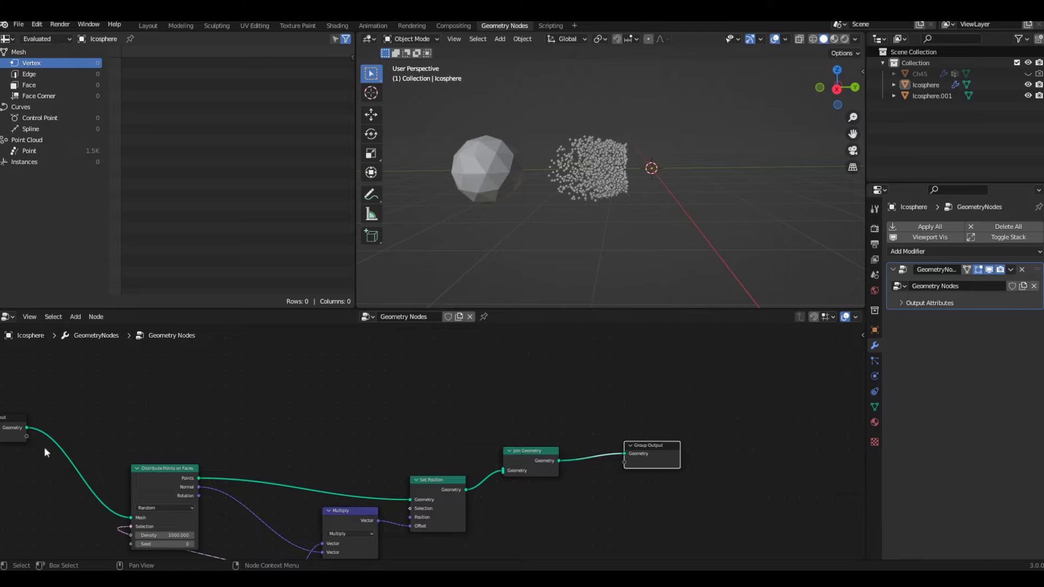
Step: Connect the Group Input Geometry to the Join Geometry input and check the sphere together with its scattered points
{"action": "middle_click_drag", "start_coordinate": [349, 436], "coordinate": [453, 445]}
{"action": "left_click_drag", "start_coordinate": [130, 437], "coordinate": [607, 481]}
{"action": "middle_click_drag", "start_coordinate": [576, 213], "coordinate": [566, 256]}
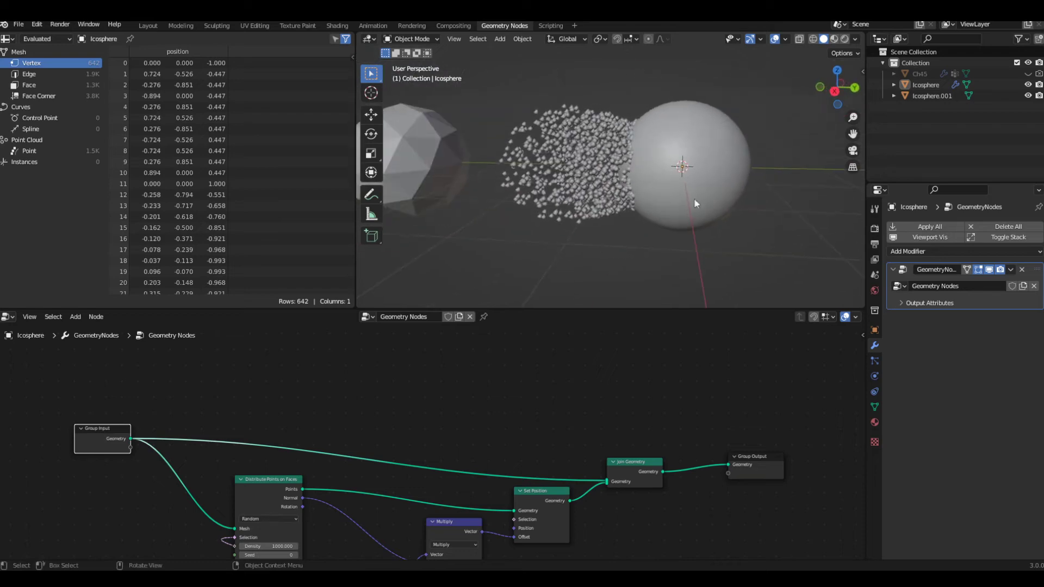
{"action": "middle_click_drag", "start_coordinate": [693, 197], "coordinate": [722, 211]}
{"action": "middle_click_drag", "start_coordinate": [682, 241], "coordinate": [520, 237], "text": "shift"}
{"action": "scroll", "coordinate": [596, 245], "scroll_direction": "up", "scroll_amount": 2}
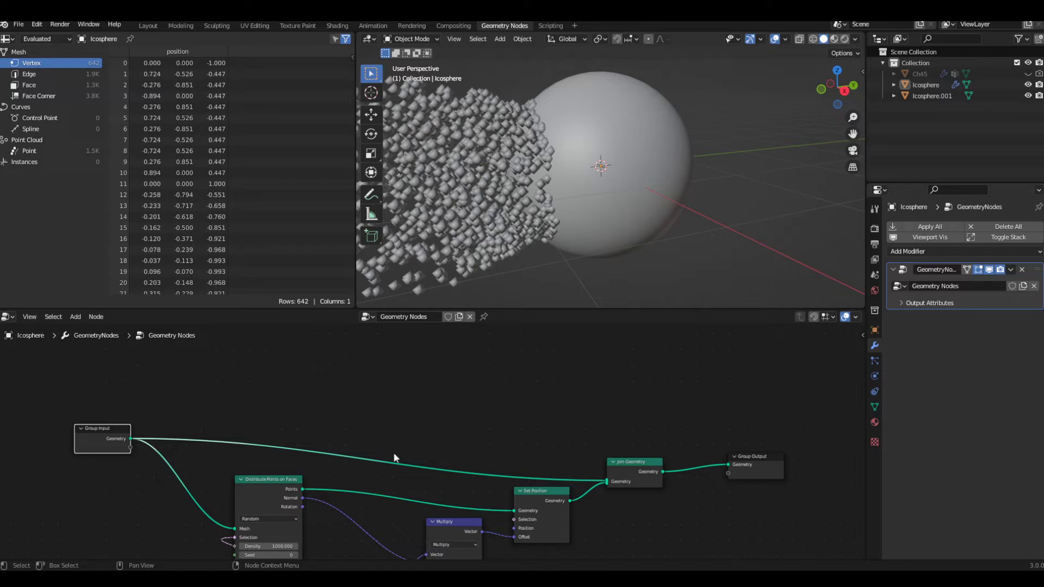
Step: Insert a Separate Geometry node on the link between Group Input and Join Geometry
{"action": "scroll", "coordinate": [393, 453], "scroll_direction": "down", "scroll_amount": 1}
{"action": "middle_click_drag", "start_coordinate": [412, 422], "coordinate": [446, 394]}
{"action": "key", "text": "shift+a"}
{"action": "left_click", "coordinate": [454, 345]}
{"action": "type", "text": "s"}
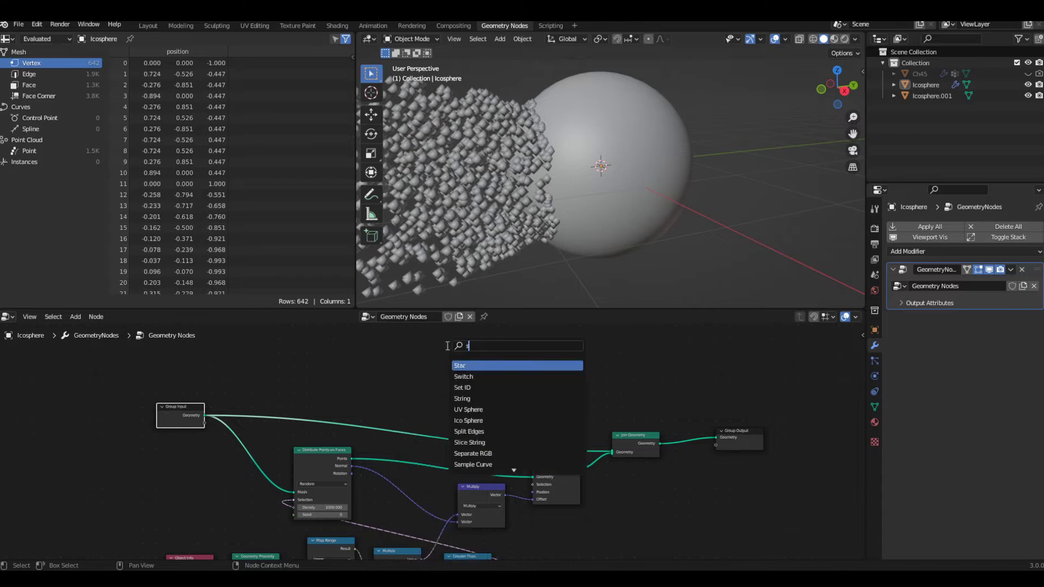
{"action": "type", "text": "epar"}
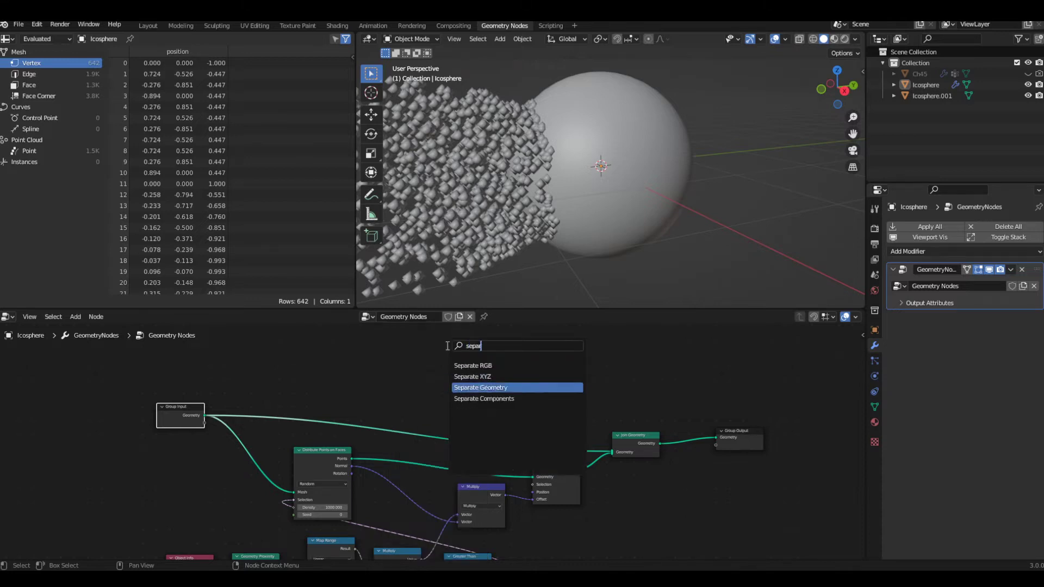
{"action": "key", "text": "Return"}
{"action": "left_click", "coordinate": [427, 408]}
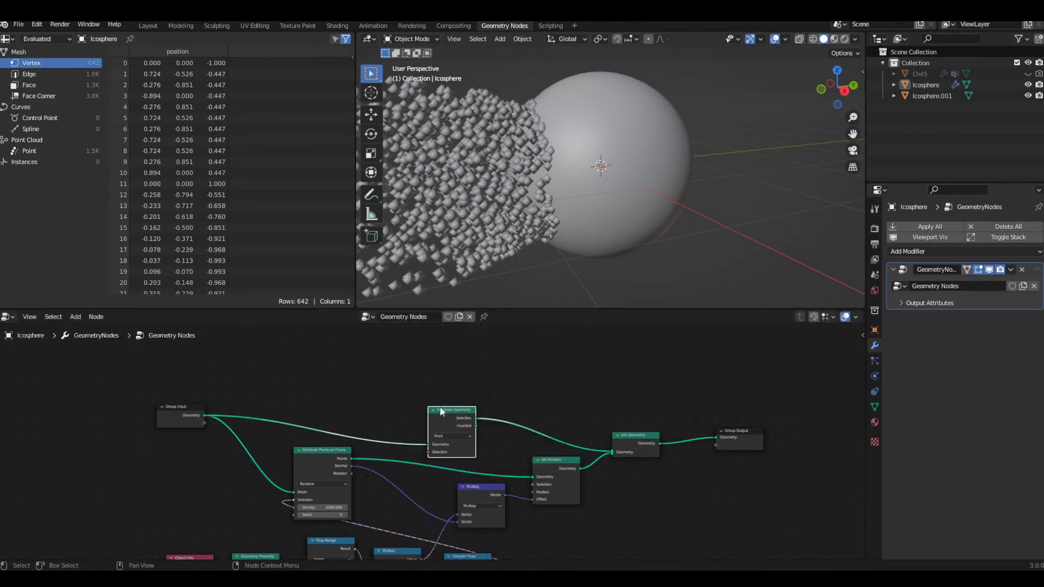
Step: Shift the proximity node chain aside and connect the Math Multiply Value to the Separate Geometry Selection
{"action": "scroll", "coordinate": [442, 413], "scroll_direction": "up", "scroll_amount": 1}
{"action": "scroll", "coordinate": [363, 367], "scroll_direction": "down", "scroll_amount": 2}
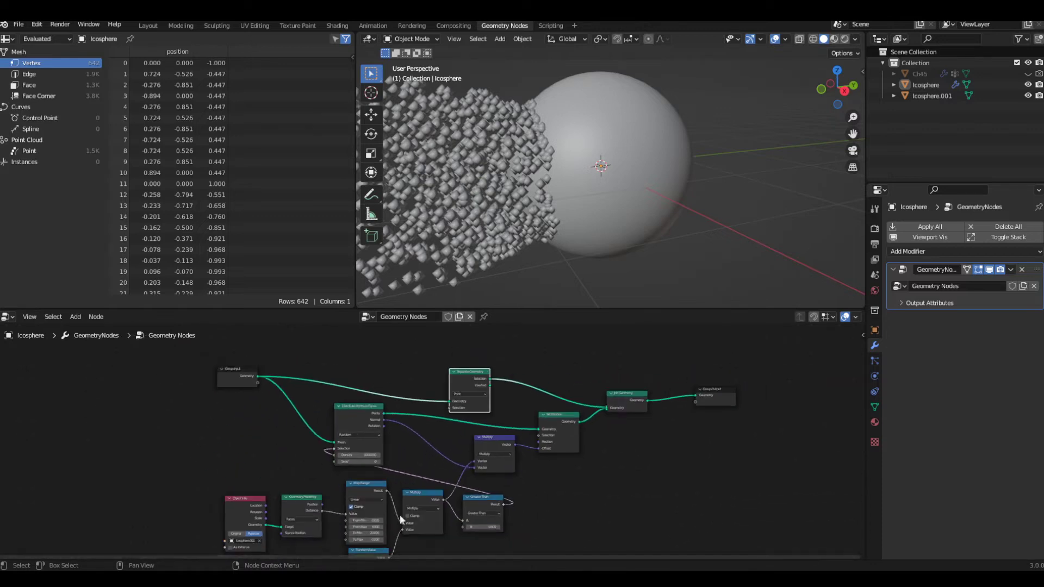
{"action": "left_click_drag", "start_coordinate": [202, 490], "coordinate": [497, 556]}
{"action": "scroll", "coordinate": [489, 550], "scroll_direction": "up", "scroll_amount": 1}
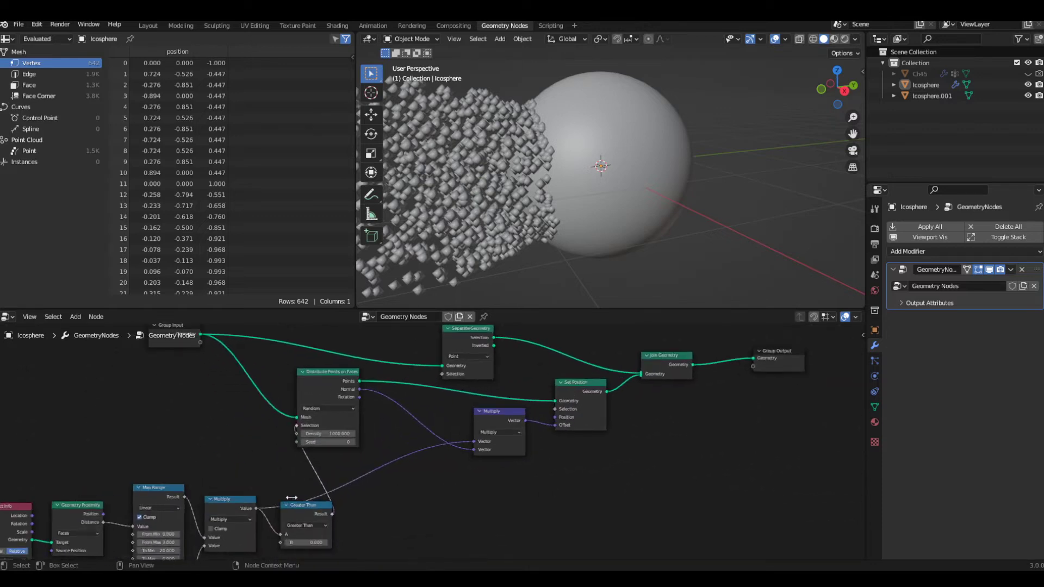
{"action": "left_click_drag", "start_coordinate": [253, 507], "coordinate": [208, 471]}
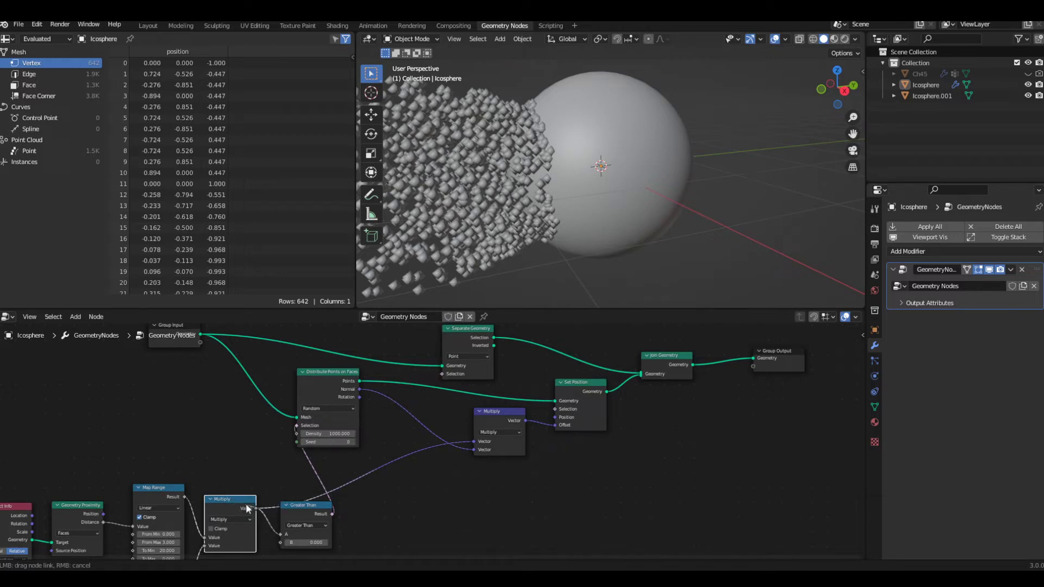
{"action": "left_click_drag", "start_coordinate": [257, 508], "coordinate": [445, 374]}
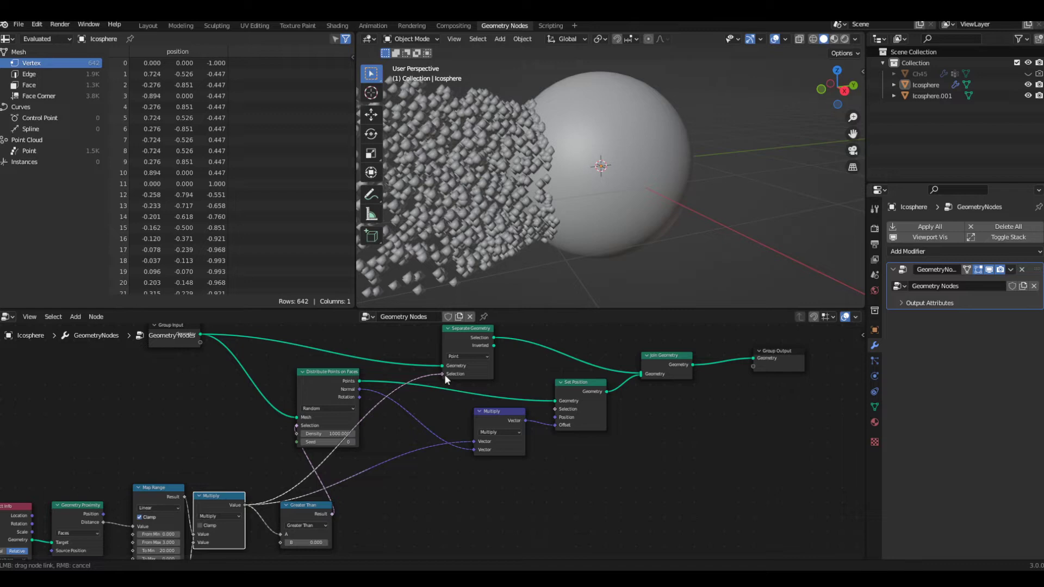
{"action": "left_click_drag", "start_coordinate": [445, 374], "coordinate": [444, 374]}
{"action": "middle_click_drag", "start_coordinate": [575, 185], "coordinate": [550, 171]}
Step: Cut the link from Separate Geometry's Selection output and connect its Inverted output to Join Geometry instead
{"action": "scroll", "coordinate": [498, 214], "scroll_direction": "up", "scroll_amount": 4}
{"action": "right_click", "coordinate": [462, 377]}
{"action": "left_click", "coordinate": [461, 433]}
{"action": "scroll", "coordinate": [410, 418], "scroll_direction": "up", "scroll_amount": 4}
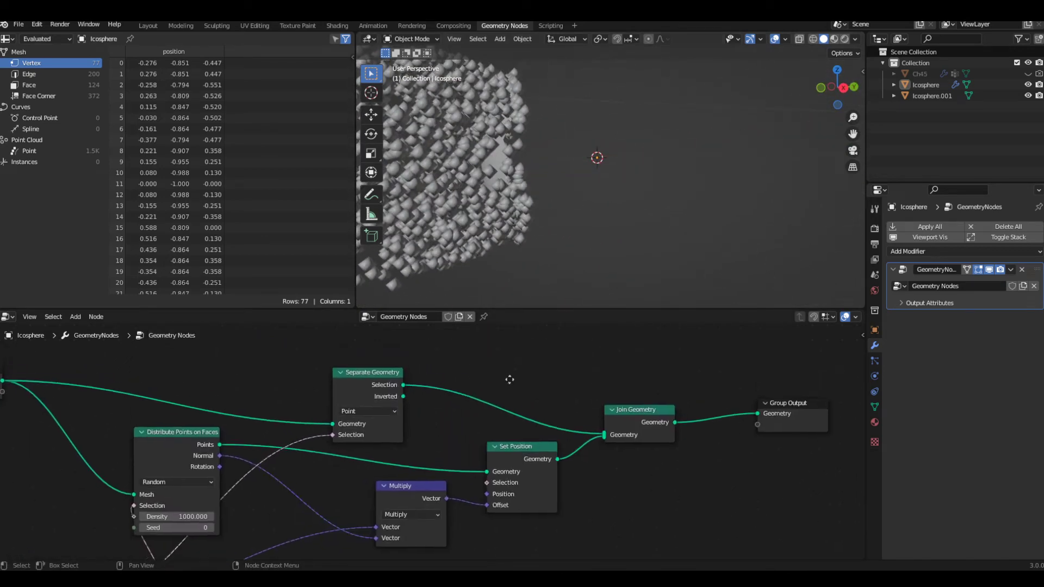
{"action": "scroll", "coordinate": [392, 387], "scroll_direction": "up", "scroll_amount": 2}
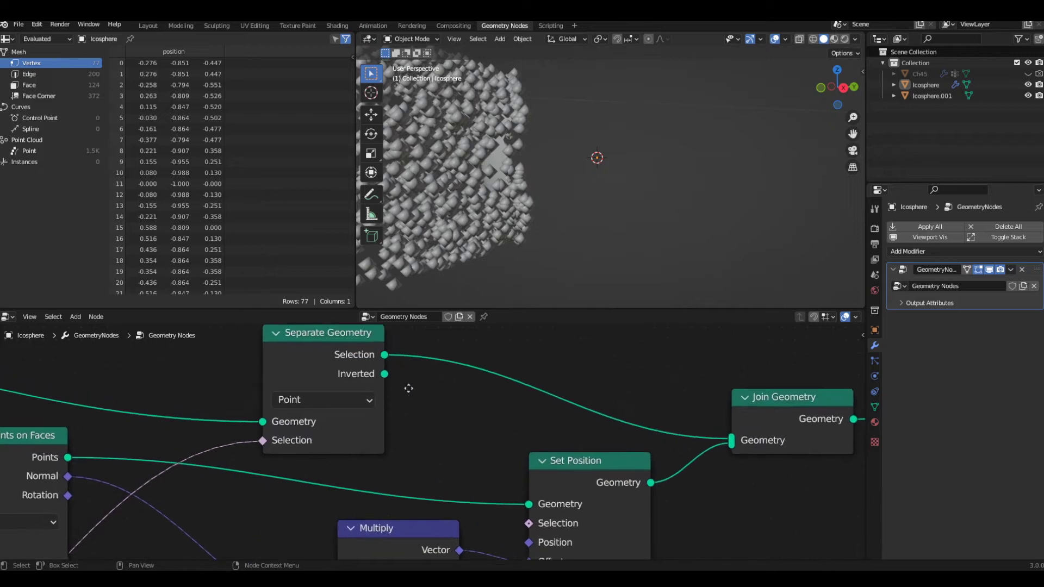
{"action": "left_click_drag", "start_coordinate": [383, 412], "coordinate": [386, 411]}
{"action": "scroll", "coordinate": [446, 429], "scroll_direction": "down", "scroll_amount": 3}
{"action": "middle_click_drag", "start_coordinate": [446, 429], "coordinate": [405, 418]}
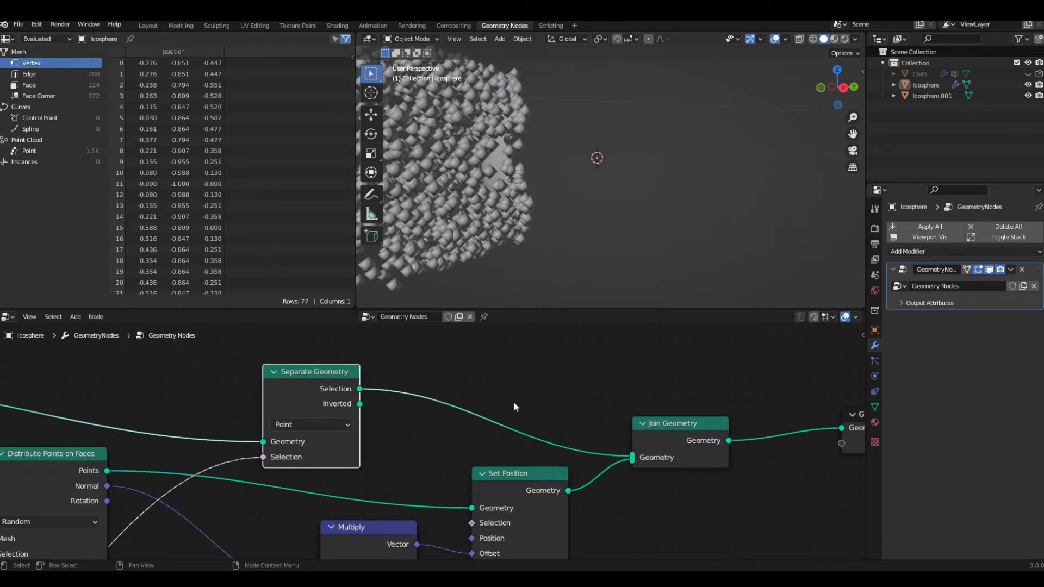
{"action": "right_click_drag", "start_coordinate": [513, 402], "coordinate": [458, 419], "text": "ctrl"}
{"action": "left_click_drag", "start_coordinate": [360, 404], "coordinate": [631, 459]}
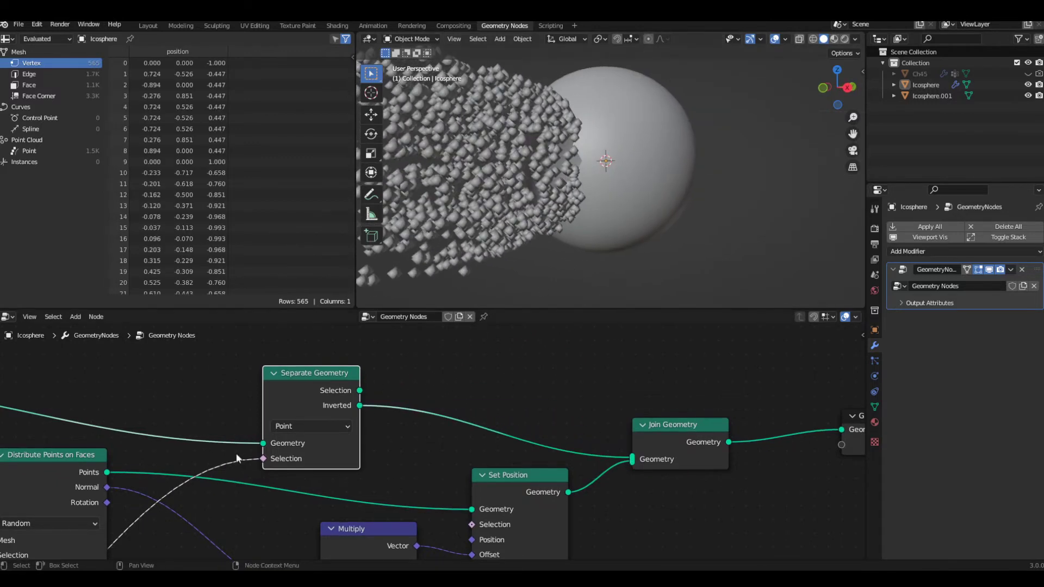
Step: Set the Separate Geometry domain to Face
{"action": "left_click", "coordinate": [343, 426]}
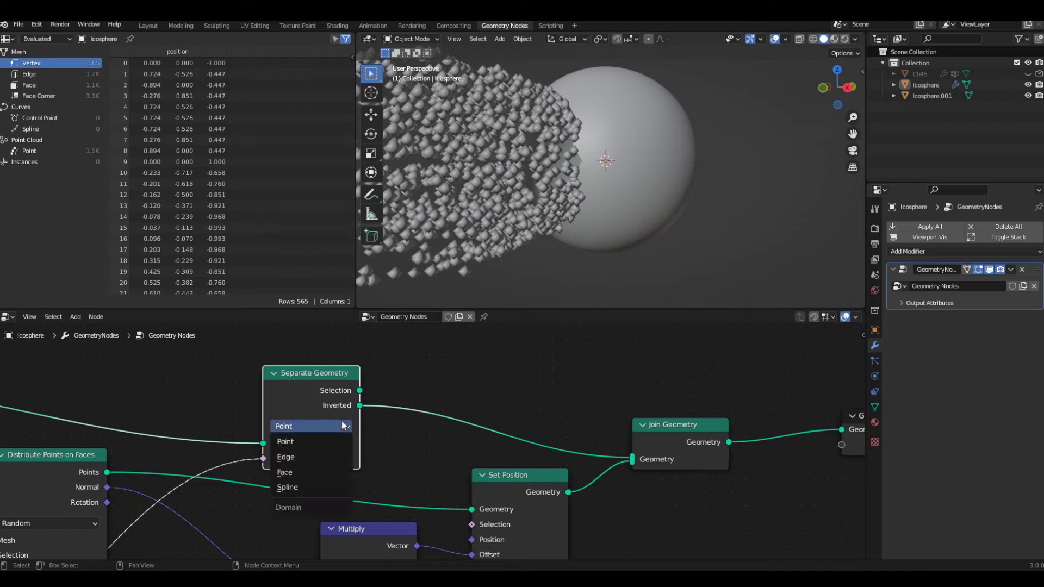
{"action": "left_click", "coordinate": [294, 472]}
{"action": "left_click", "coordinate": [295, 425]}
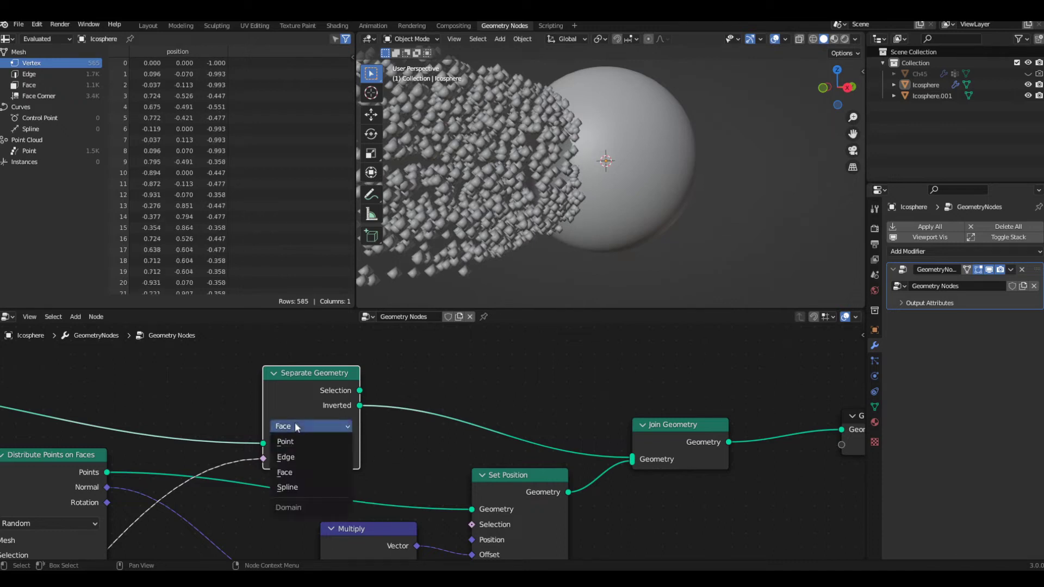
{"action": "left_click", "coordinate": [489, 370]}
Step: Examine the border between the remaining sphere surface and the scattered points from several angles and distances
{"action": "scroll", "coordinate": [662, 243], "scroll_direction": "up", "scroll_amount": 2}
{"action": "middle_click_drag", "start_coordinate": [662, 243], "coordinate": [590, 249]}
{"action": "scroll", "coordinate": [629, 251], "scroll_direction": "down", "scroll_amount": 3}
{"action": "scroll", "coordinate": [601, 255], "scroll_direction": "up", "scroll_amount": 1}
{"action": "scroll", "coordinate": [599, 249], "scroll_direction": "up", "scroll_amount": 1}
{"action": "scroll", "coordinate": [630, 250], "scroll_direction": "down", "scroll_amount": 2}
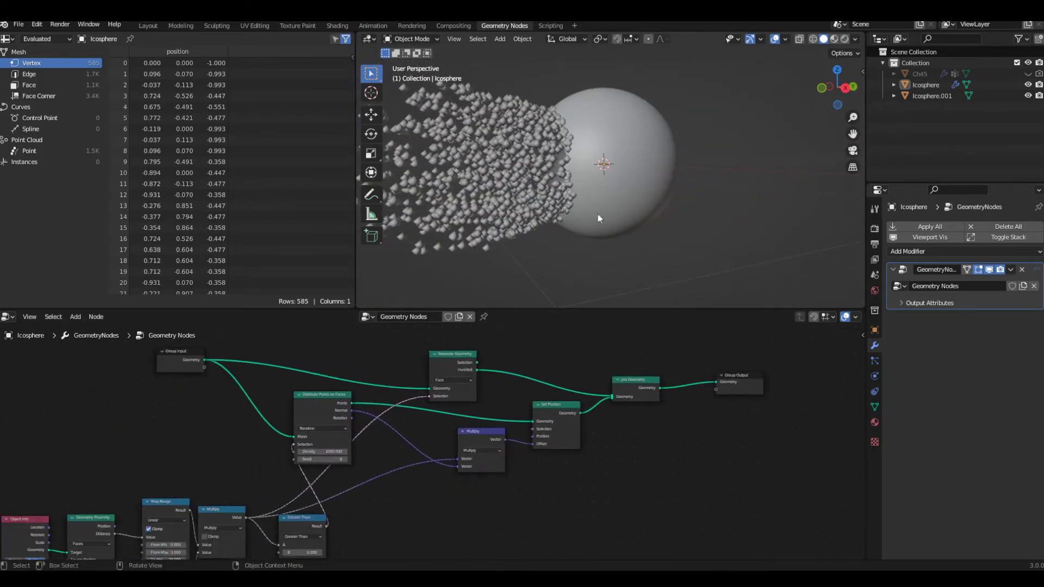
{"action": "middle_click_drag", "start_coordinate": [597, 214], "coordinate": [557, 218]}
{"action": "scroll", "coordinate": [637, 228], "scroll_direction": "up", "scroll_amount": 4}
{"action": "scroll", "coordinate": [673, 214], "scroll_direction": "down", "scroll_amount": 5}
Step: Move the low-poly ico sphere about 1.24 m along the Y axis towards the smooth sphere and inspect the scatter
{"action": "left_click", "coordinate": [443, 177]}
{"action": "key", "text": "g"}
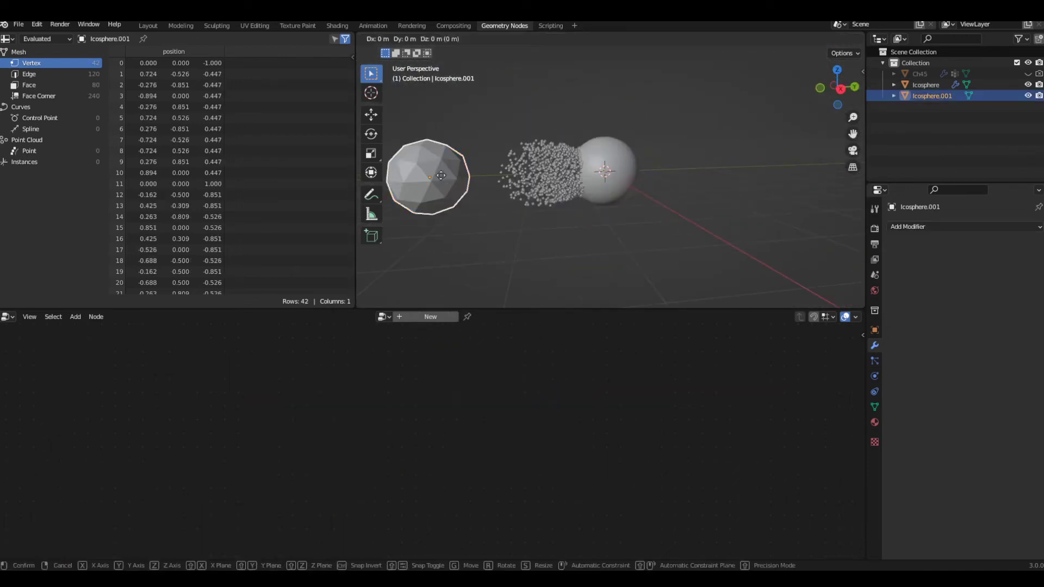
{"action": "key", "text": "y"}
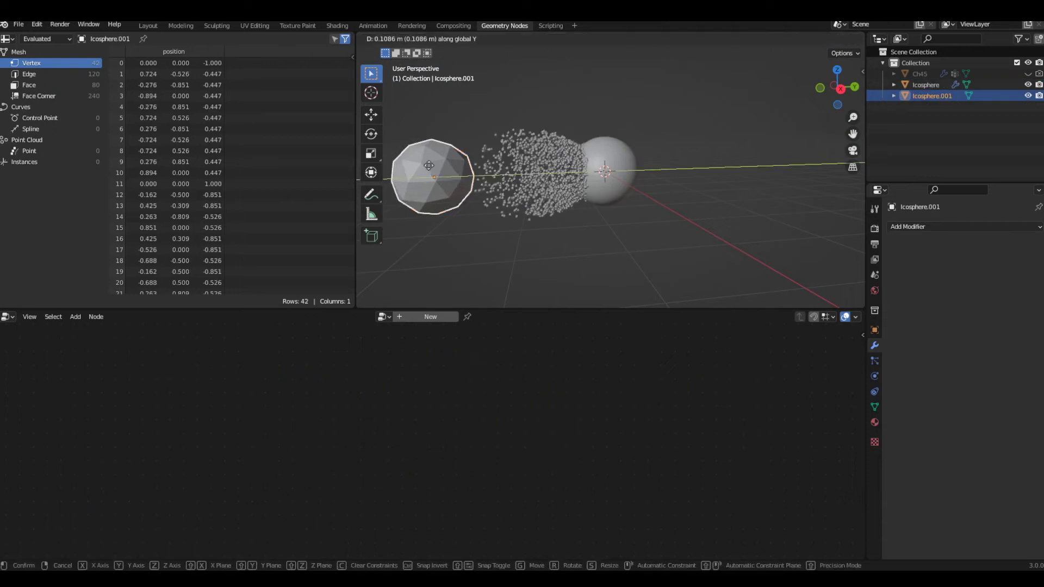
{"action": "left_click", "coordinate": [472, 166]}
{"action": "scroll", "coordinate": [613, 198], "scroll_direction": "down", "scroll_amount": 5}
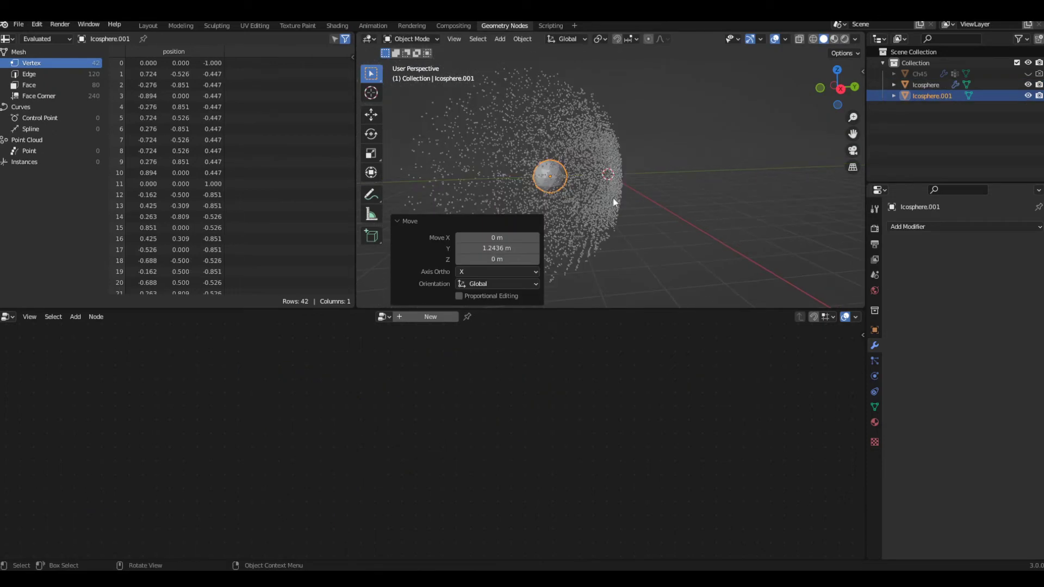
{"action": "middle_click_drag", "start_coordinate": [612, 198], "coordinate": [561, 204]}
{"action": "middle_click_drag", "start_coordinate": [479, 165], "coordinate": [511, 172]}
{"action": "scroll", "coordinate": [503, 162], "scroll_direction": "down", "scroll_amount": 2}
{"action": "scroll", "coordinate": [511, 171], "scroll_direction": "up", "scroll_amount": 2}
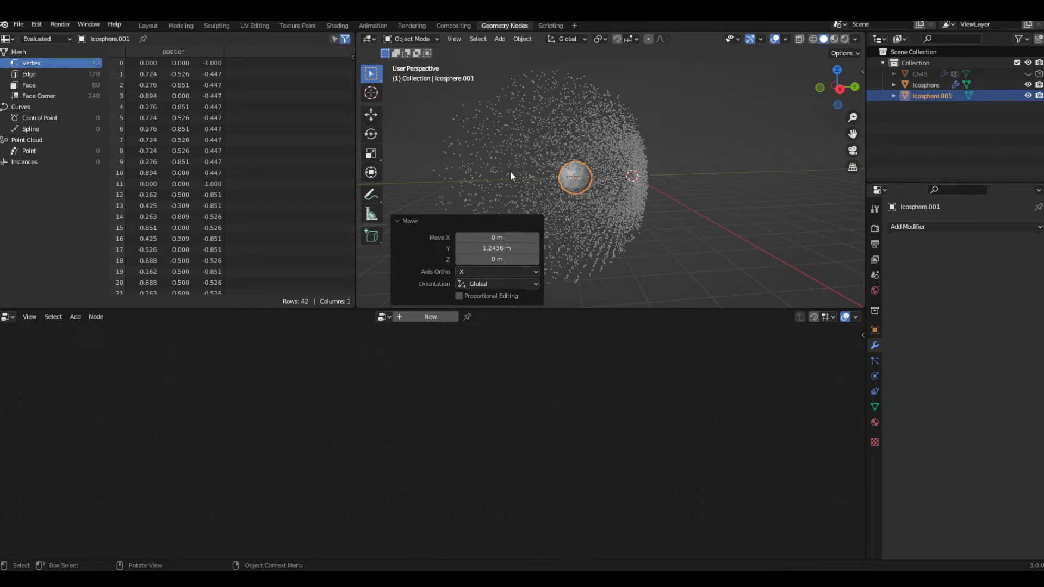
Step: Move the low-poly ico sphere back about 0.46 m along the negative Y axis
{"action": "middle_click_drag", "start_coordinate": [639, 190], "coordinate": [582, 184]}
{"action": "key", "text": "g"}
{"action": "key", "text": "y"}
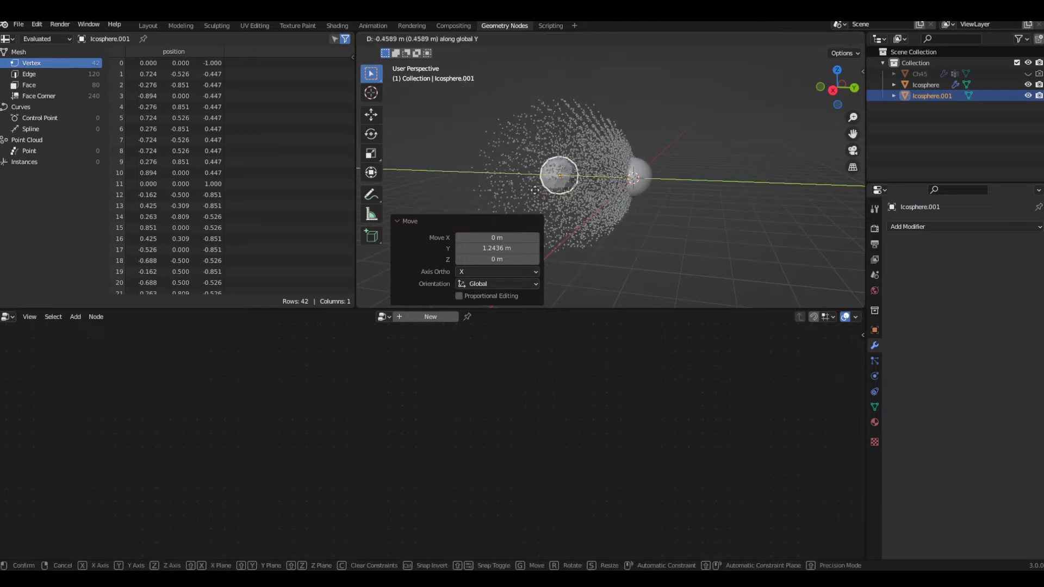
{"action": "left_click", "coordinate": [614, 227]}
{"action": "middle_click_drag", "start_coordinate": [615, 226], "coordinate": [641, 225]}
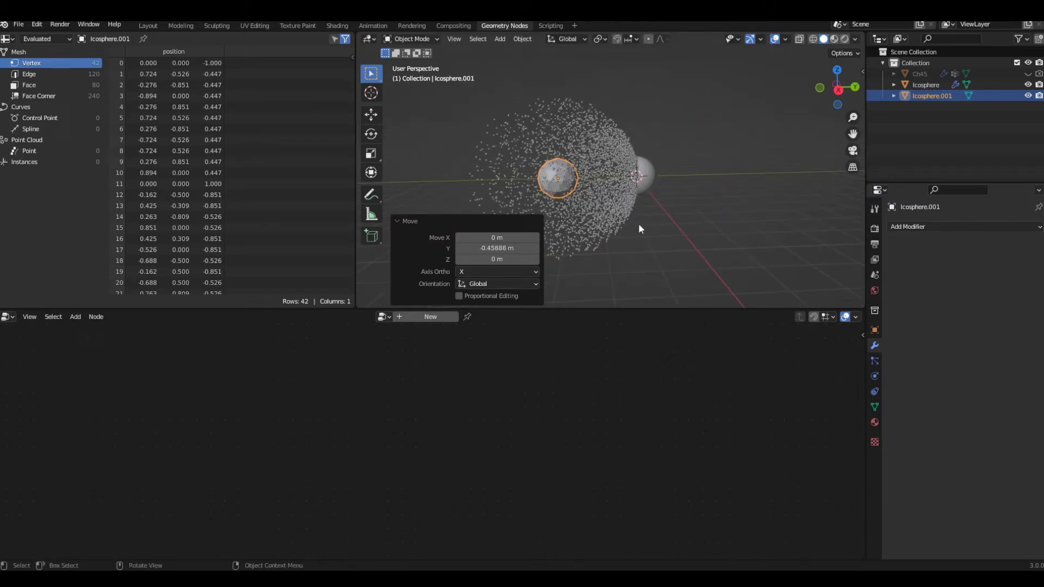
Step: Select the smooth ico sphere and rearrange its nodes, making room between Set Position and Join Geometry
{"action": "left_click", "coordinate": [636, 204]}
{"action": "middle_click_drag", "start_coordinate": [386, 514], "coordinate": [353, 462]}
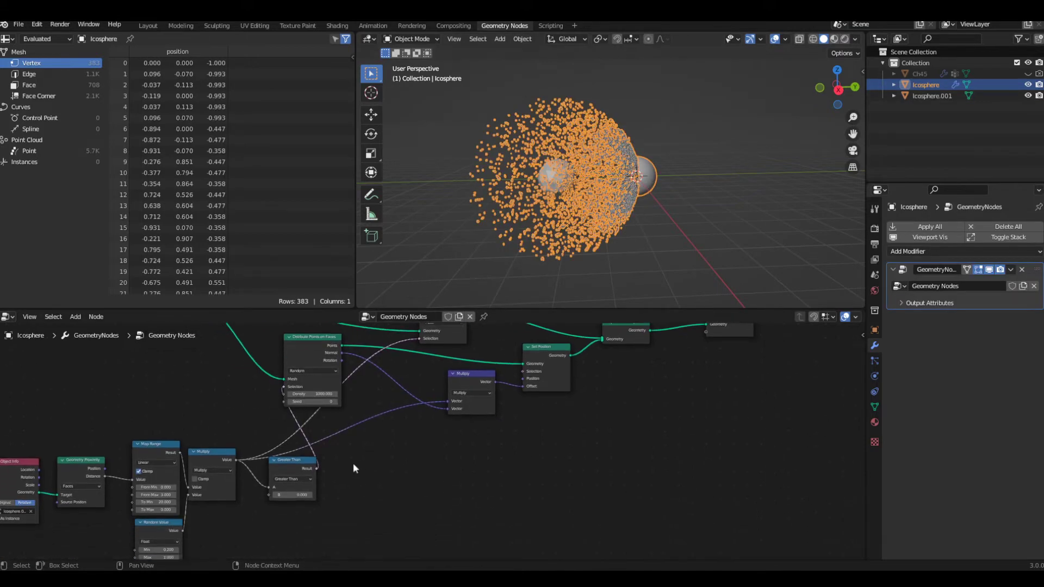
{"action": "mouse_move", "coordinate": [292, 468]}
{"action": "left_mouse_down"}
{"action": "mouse_move", "coordinate": [289, 496]}
{"action": "mouse_move", "coordinate": [359, 483]}
{"action": "mouse_move", "coordinate": [281, 482]}
{"action": "left_mouse_up"}
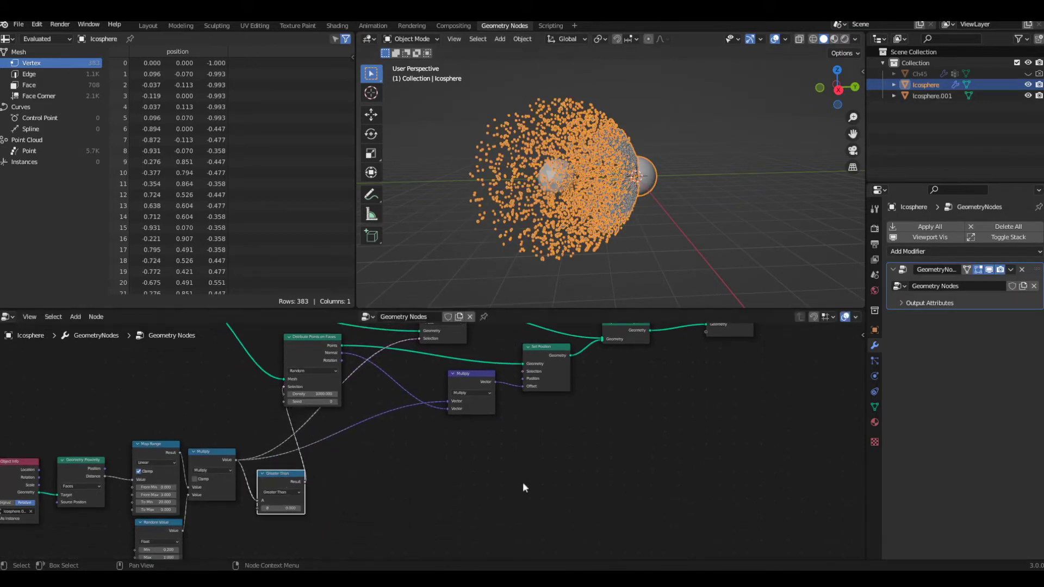
{"action": "middle_click_drag", "start_coordinate": [523, 482], "coordinate": [439, 492]}
{"action": "left_click_drag", "start_coordinate": [509, 369], "coordinate": [537, 348]}
{"action": "left_click_drag", "start_coordinate": [627, 365], "coordinate": [666, 354]}
{"action": "middle_click_drag", "start_coordinate": [528, 436], "coordinate": [486, 473]}
Step: Add an Instance on Points node on the link between Set Position and Join Geometry
{"action": "key", "text": "shift+a"}
{"action": "left_click", "coordinate": [435, 342]}
{"action": "type", "text": "ins"}
{"action": "key", "text": "Return"}
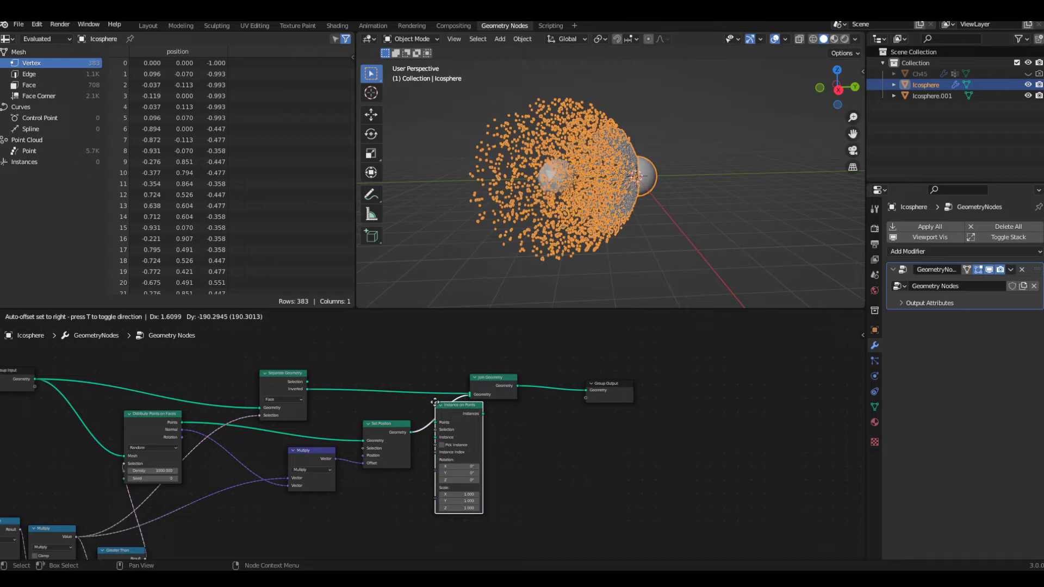
{"action": "left_click", "coordinate": [435, 402]}
{"action": "scroll", "coordinate": [429, 457], "scroll_direction": "up", "scroll_amount": 1}
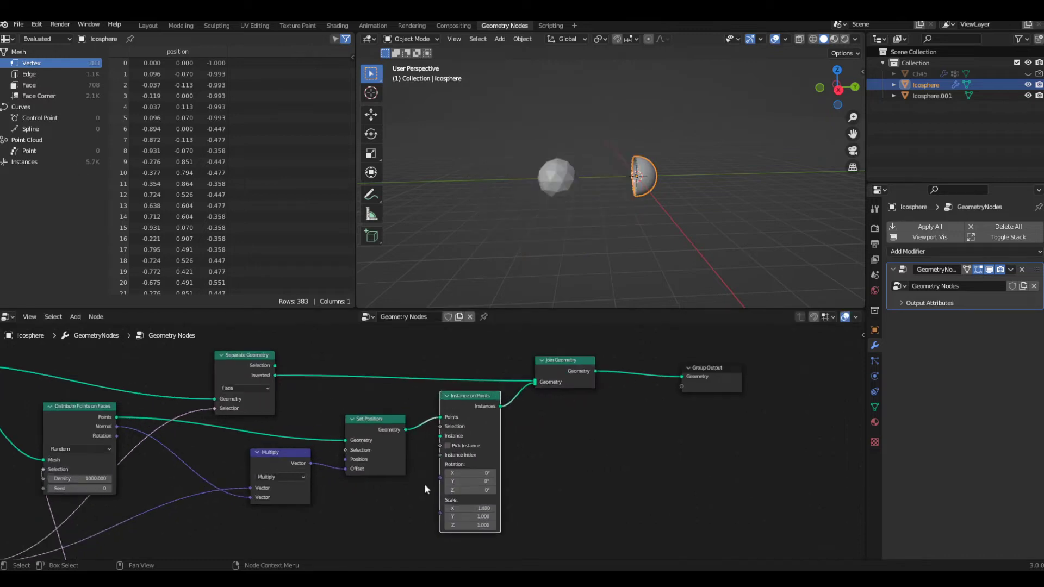
{"action": "scroll", "coordinate": [387, 446], "scroll_direction": "up", "scroll_amount": 1}
{"action": "scroll", "coordinate": [257, 530], "scroll_direction": "up", "scroll_amount": 1}
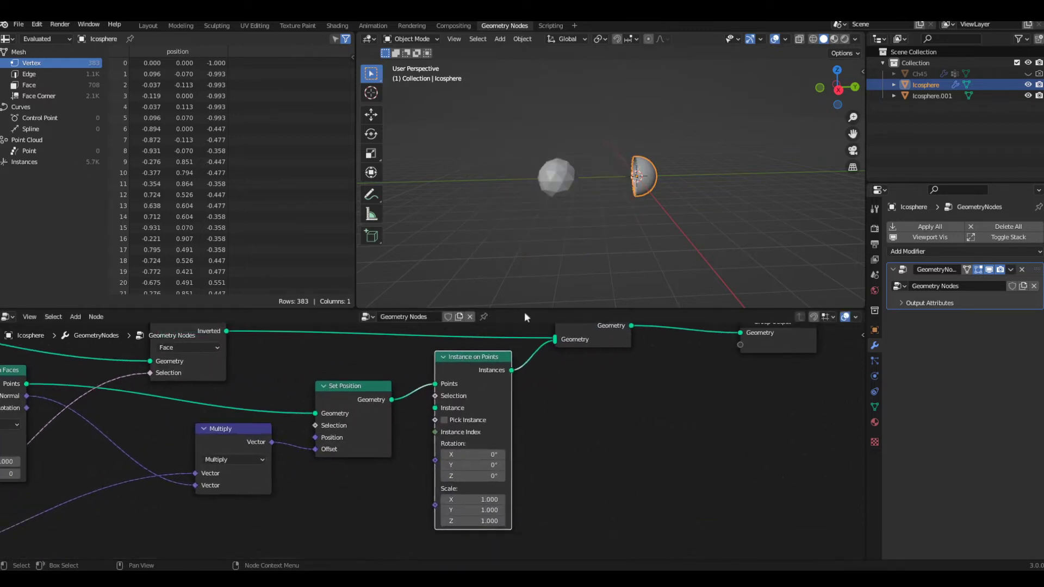
{"action": "middle_click_drag", "start_coordinate": [258, 531], "coordinate": [265, 519]}
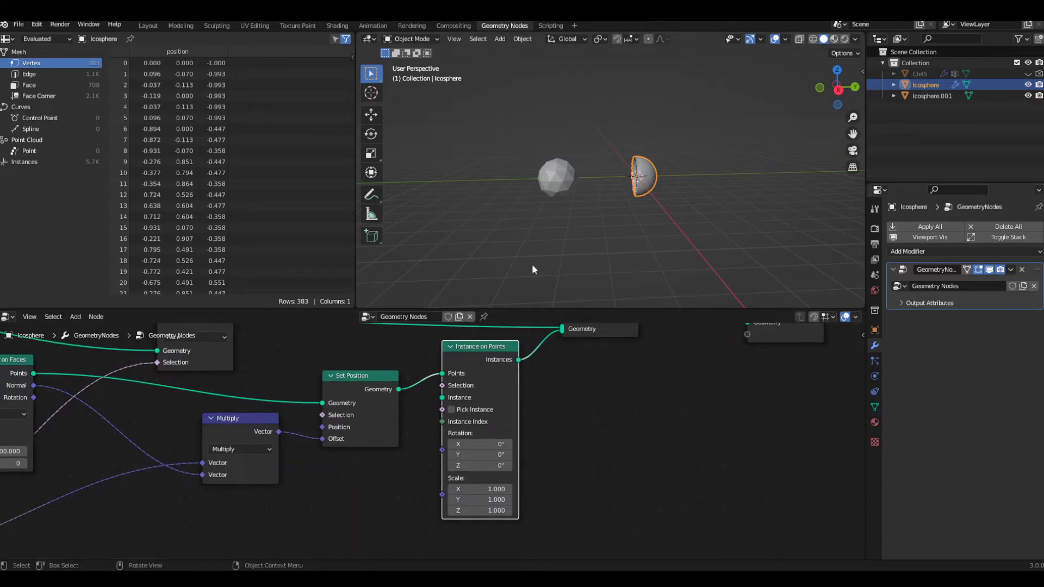
Step: Add an Ico Sphere node below Set Position and connect its Mesh to the Instance input of Instance on Points
{"action": "middle_click_drag", "start_coordinate": [334, 491], "coordinate": [336, 463]}
{"action": "key", "text": "shift+a"}
{"action": "left_click", "coordinate": [325, 344]}
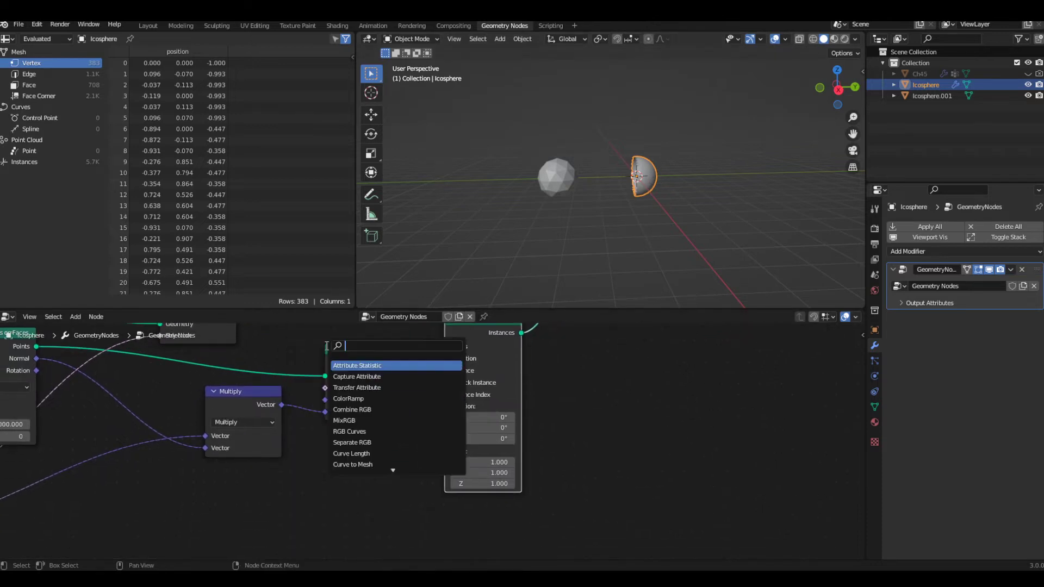
{"action": "type", "text": "ico"}
{"action": "key", "text": "Return"}
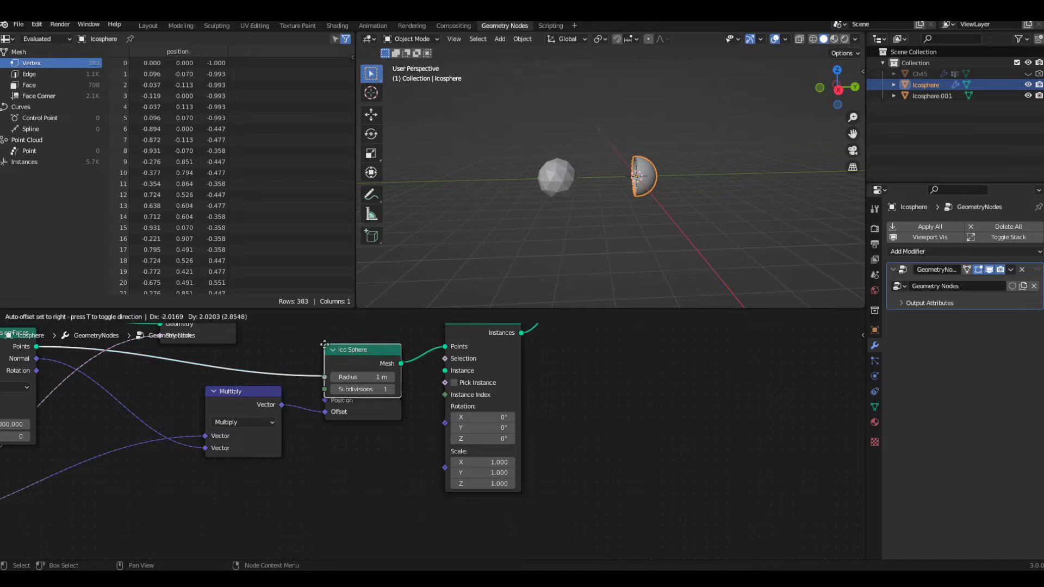
{"action": "left_click", "coordinate": [325, 444]}
{"action": "scroll", "coordinate": [425, 441], "scroll_direction": "up", "scroll_amount": 1}
{"action": "left_click_drag", "start_coordinate": [393, 469], "coordinate": [448, 352]}
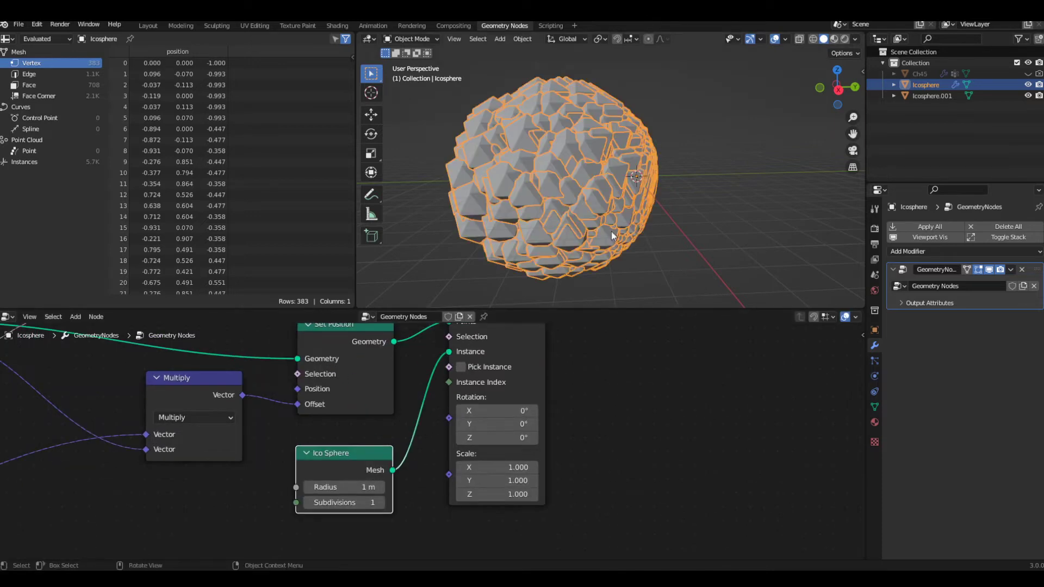
Step: Set the Ico Sphere node's Radius to 0.07 m
{"action": "left_click", "coordinate": [353, 492]}
{"action": "type", "text": "0.0"}
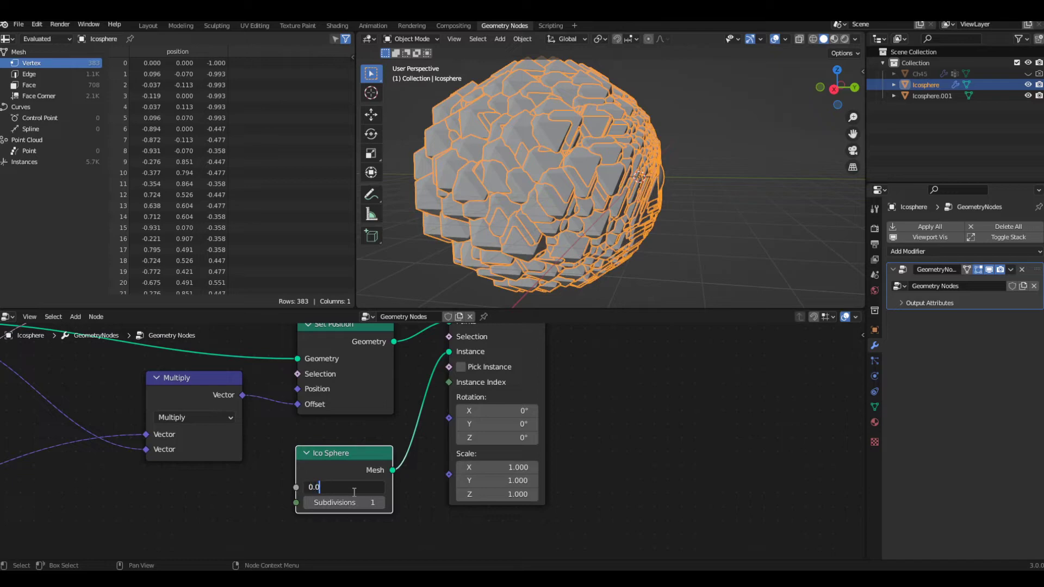
{"action": "type", "text": "7"}
{"action": "key", "text": "Return"}
{"action": "middle_click_drag", "start_coordinate": [711, 255], "coordinate": [701, 275]}
{"action": "scroll", "coordinate": [292, 504], "scroll_direction": "down", "scroll_amount": 5}
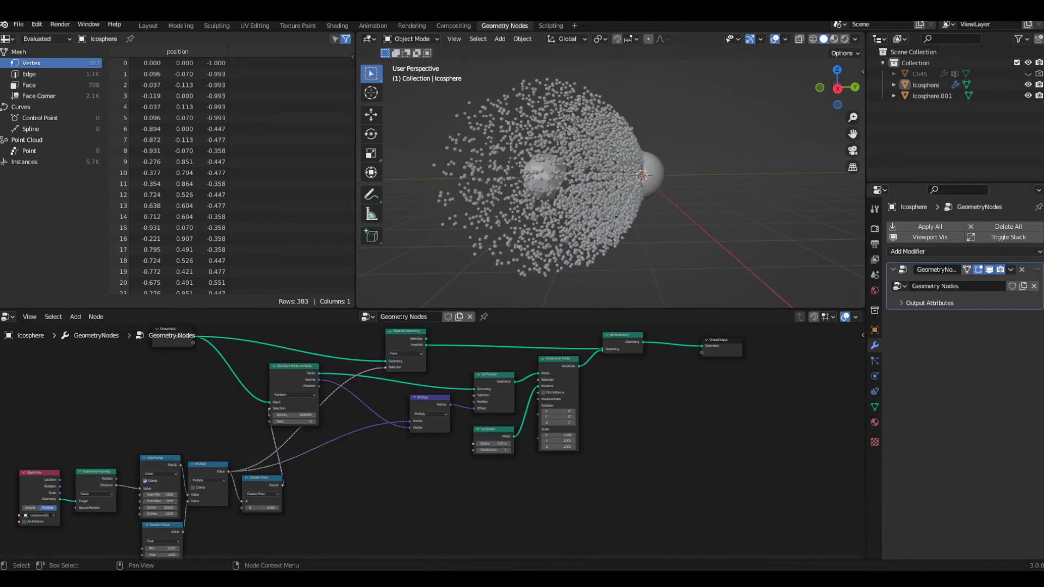
Step: Connect the Greater Than node's Result to the Selection input of Instance on Points
{"action": "scroll", "coordinate": [430, 441], "scroll_direction": "up", "scroll_amount": 2}
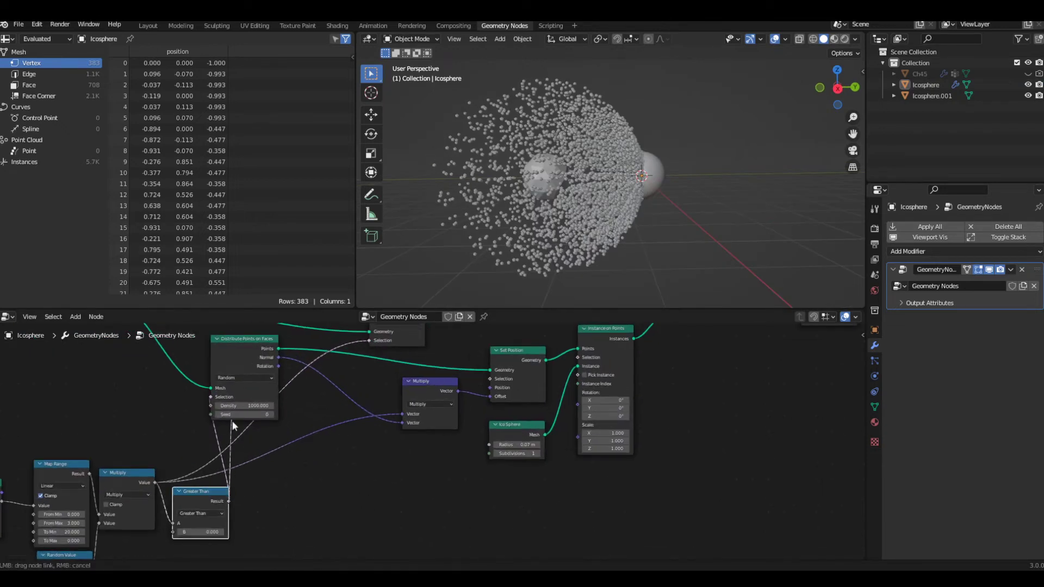
{"action": "left_click_drag", "start_coordinate": [229, 501], "coordinate": [588, 360]}
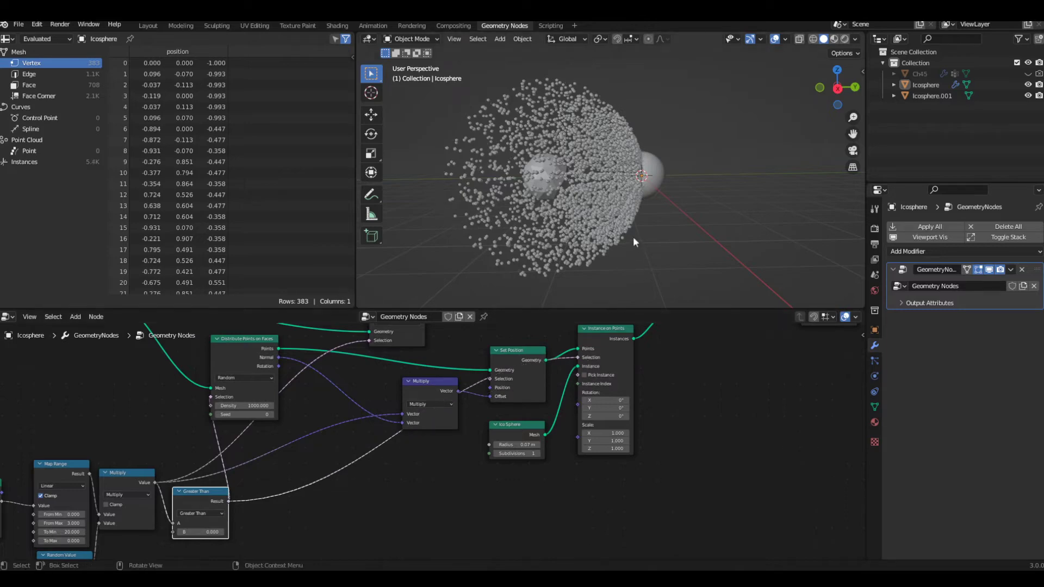
{"action": "middle_click_drag", "start_coordinate": [633, 237], "coordinate": [605, 239]}
{"action": "middle_click_drag", "start_coordinate": [704, 355], "coordinate": [638, 405]}
{"action": "middle_click_drag", "start_coordinate": [628, 301], "coordinate": [623, 252]}
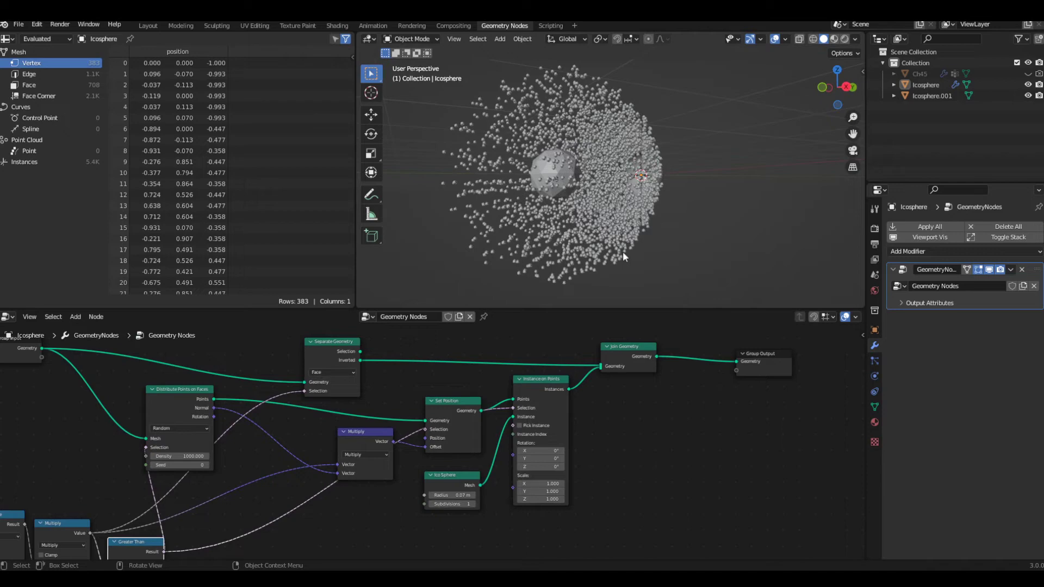
{"action": "middle_click_drag", "start_coordinate": [623, 257], "coordinate": [539, 248]}
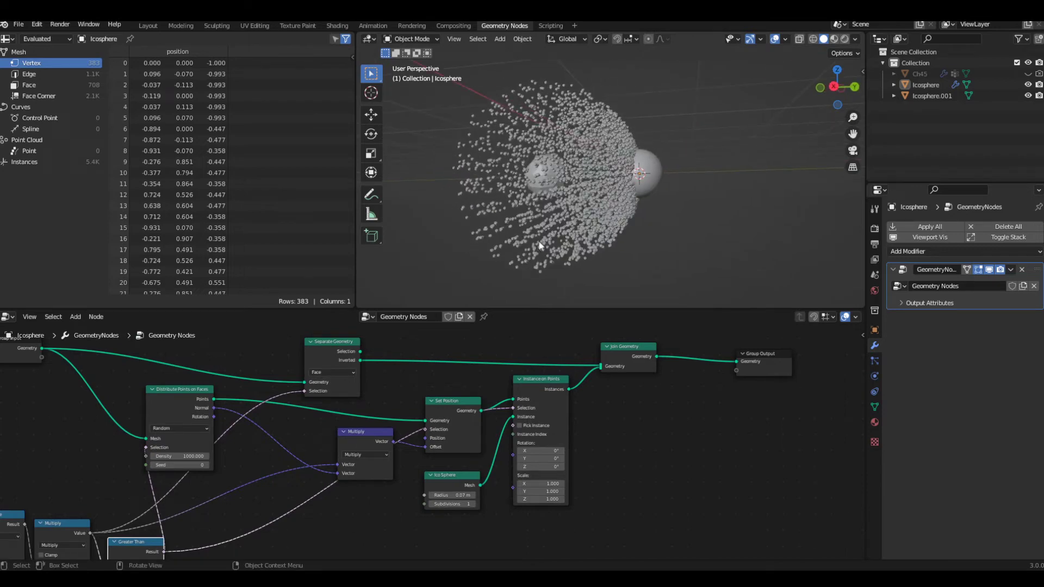
Step: Rearrange the node tree, shifting the vector Multiply node and the proximity, Map Range, Random Value and math Multiply nodes for more spacing
{"action": "scroll", "coordinate": [296, 439], "scroll_direction": "down", "scroll_amount": 3}
{"action": "left_click_drag", "start_coordinate": [398, 440], "coordinate": [353, 440]}
{"action": "scroll", "coordinate": [180, 453], "scroll_direction": "up", "scroll_amount": 2}
{"action": "middle_click_drag", "start_coordinate": [181, 453], "coordinate": [294, 431]}
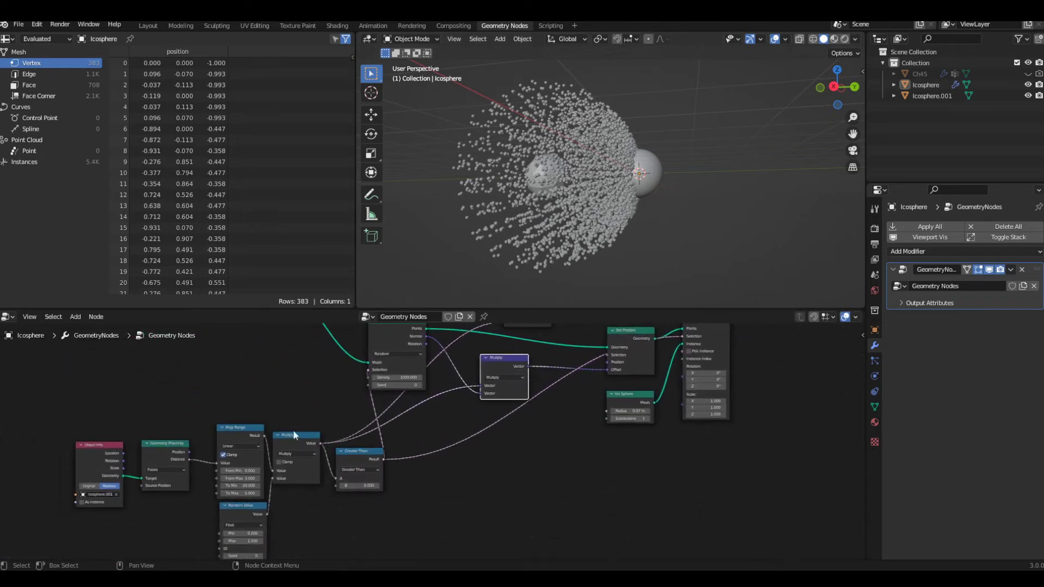
{"action": "left_click_drag", "start_coordinate": [46, 419], "coordinate": [291, 541]}
{"action": "left_click_drag", "start_coordinate": [303, 449], "coordinate": [228, 425]}
{"action": "left_click", "coordinate": [257, 508]}
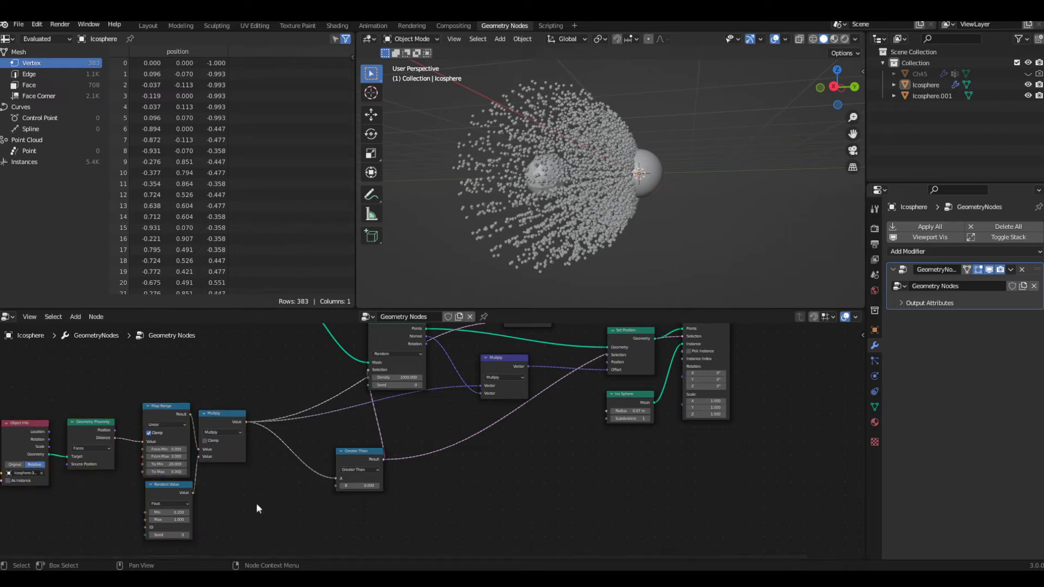
Step: Duplicate the vector Multiply node and insert the copy on the link to the Offset input of Set Position
{"action": "scroll", "coordinate": [260, 508], "scroll_direction": "up", "scroll_amount": 3}
{"action": "middle_click_drag", "start_coordinate": [473, 431], "coordinate": [373, 505]}
{"action": "left_click_drag", "start_coordinate": [437, 440], "coordinate": [397, 423]}
{"action": "middle_click_drag", "start_coordinate": [415, 453], "coordinate": [403, 477]}
{"action": "middle_click_drag", "start_coordinate": [339, 511], "coordinate": [313, 484]}
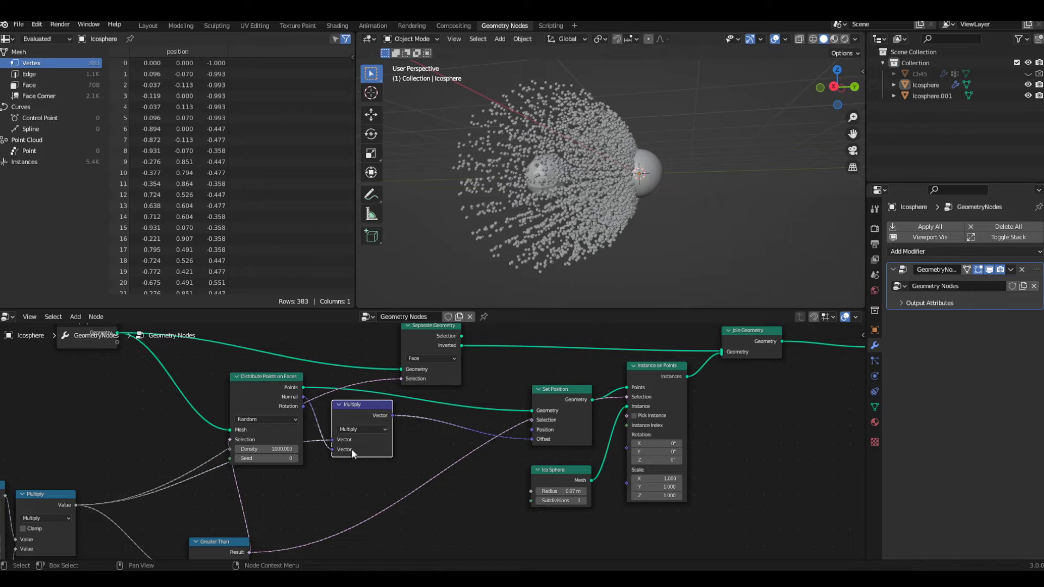
{"action": "key", "text": "shift+d"}
{"action": "left_click", "coordinate": [434, 413]}
Step: Add a Combine XYZ node and connect its Vector to the second input of the duplicated Multiply node
{"action": "middle_click_drag", "start_coordinate": [345, 513], "coordinate": [391, 492]}
{"action": "key", "text": "shift+a"}
{"action": "left_click", "coordinate": [353, 347]}
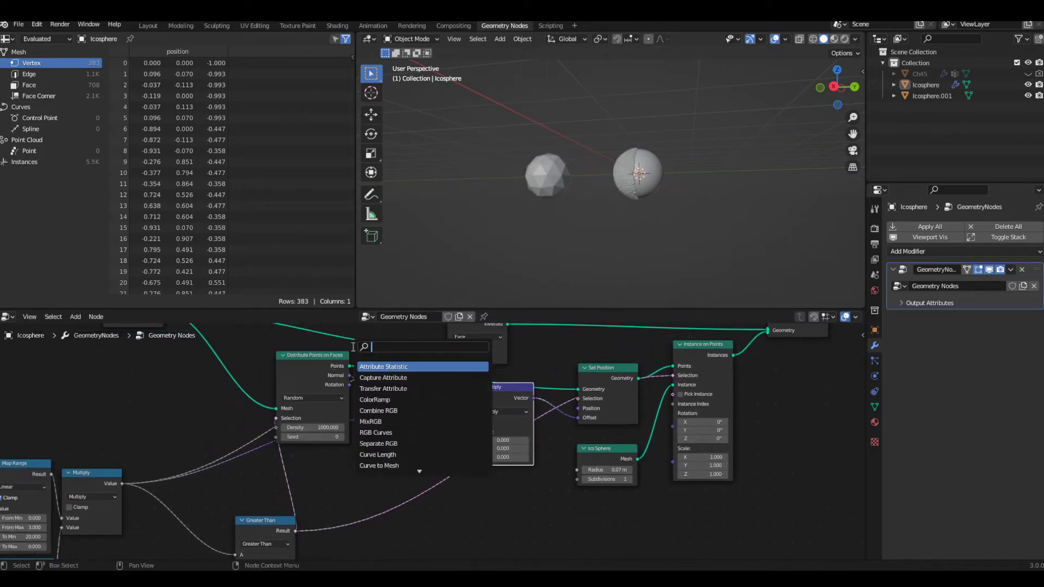
{"action": "type", "text": "com"}
{"action": "key", "text": "Down"}
{"action": "key", "text": "Return"}
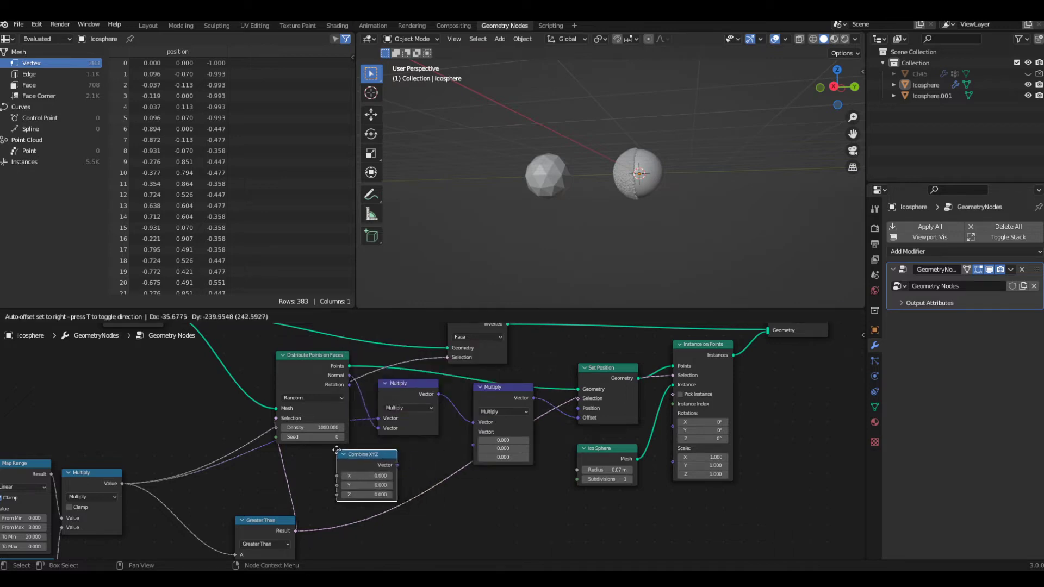
{"action": "left_click", "coordinate": [338, 452]}
{"action": "left_click_drag", "start_coordinate": [400, 465], "coordinate": [475, 445]}
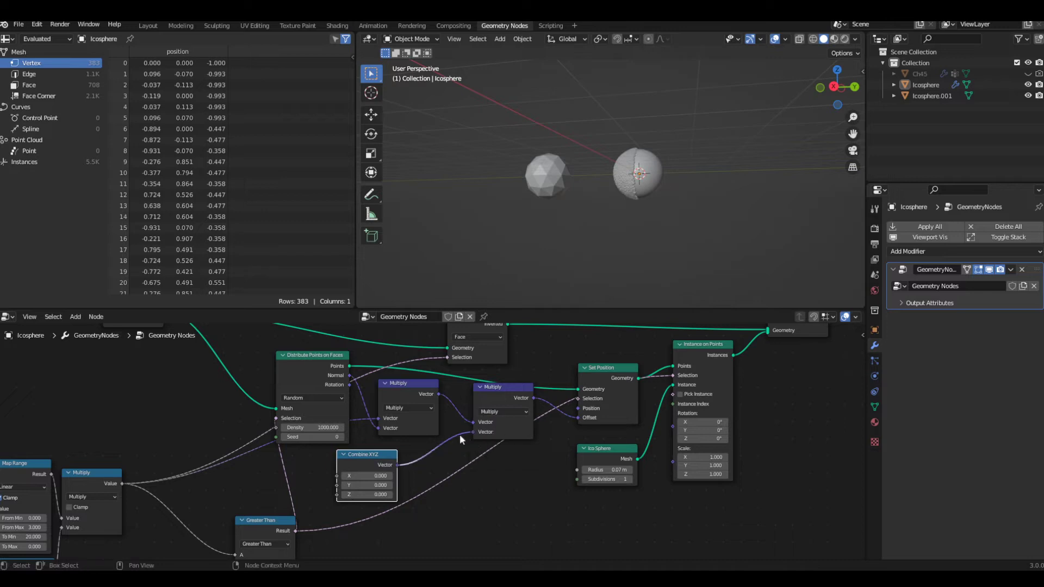
Step: Connect the math Multiply node's Value to the X, Y and Z inputs of Combine XYZ
{"action": "middle_click_drag", "start_coordinate": [429, 467], "coordinate": [474, 461]}
{"action": "left_click_drag", "start_coordinate": [130, 474], "coordinate": [384, 469]}
{"action": "left_click_drag", "start_coordinate": [182, 470], "coordinate": [385, 487]}
{"action": "scroll", "coordinate": [387, 472], "scroll_direction": "up", "scroll_amount": 3}
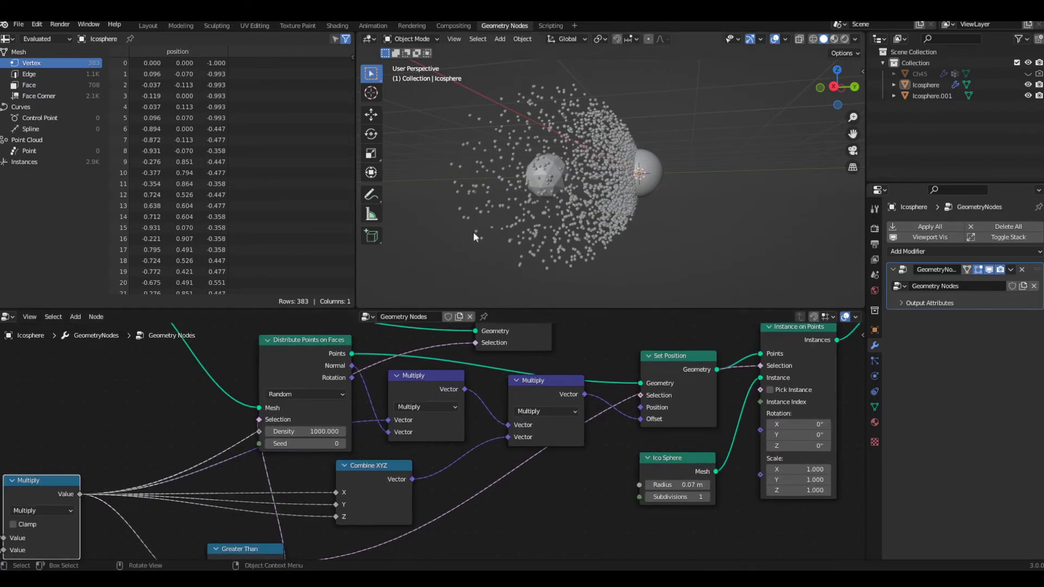
Step: Try moving the low-poly ico sphere along the Y axis to test the particle scatter
{"action": "middle_click_drag", "start_coordinate": [473, 232], "coordinate": [549, 182]}
{"action": "left_click", "coordinate": [551, 185]}
{"action": "left_click", "coordinate": [551, 185]}
{"action": "key", "text": "g"}
{"action": "key", "text": "y"}
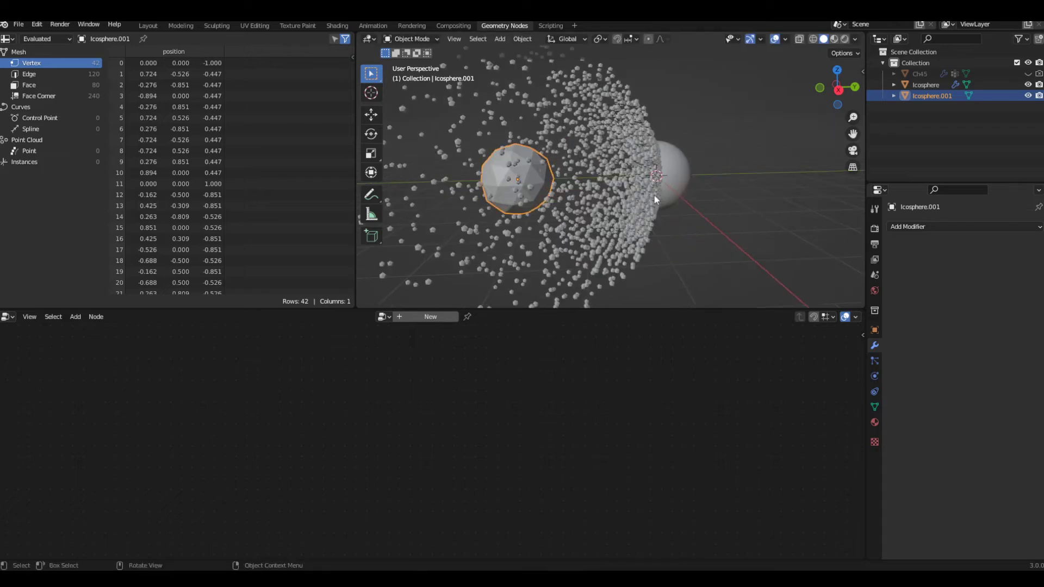
Step: Reselect the smooth ico sphere and reposition its Ico Sphere and Instance on Points nodes to make room below Set Position
{"action": "left_click", "coordinate": [655, 199]}
{"action": "scroll", "coordinate": [489, 492], "scroll_direction": "down", "scroll_amount": 4}
{"action": "middle_click_drag", "start_coordinate": [490, 497], "coordinate": [383, 482]}
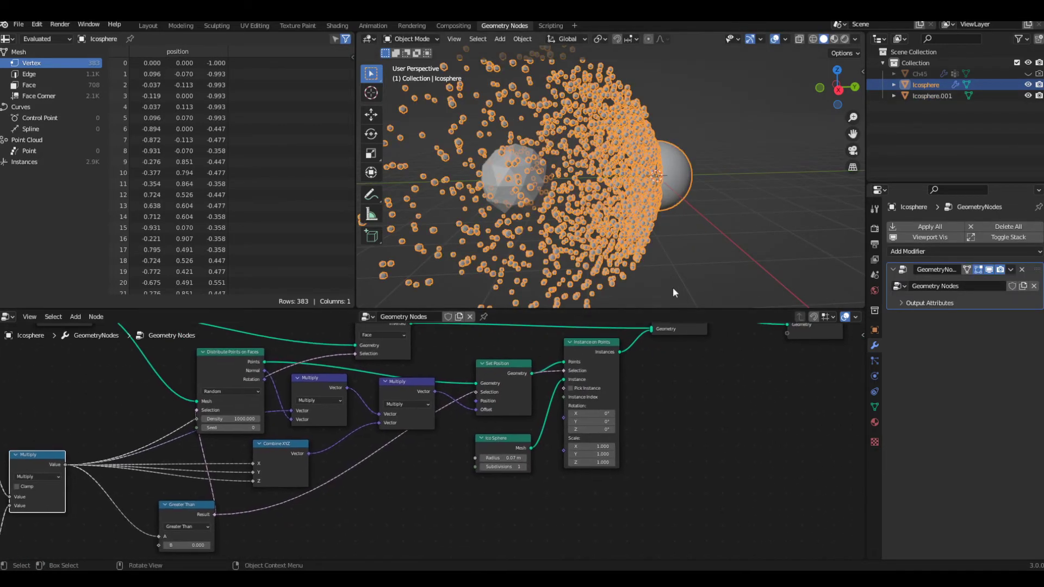
{"action": "left_click", "coordinate": [675, 282]}
{"action": "middle_click_drag", "start_coordinate": [677, 276], "coordinate": [654, 274]}
{"action": "scroll", "coordinate": [654, 275], "scroll_direction": "up", "scroll_amount": 1}
{"action": "scroll", "coordinate": [471, 468], "scroll_direction": "up", "scroll_amount": 1}
{"action": "left_click_drag", "start_coordinate": [505, 439], "coordinate": [496, 421]}
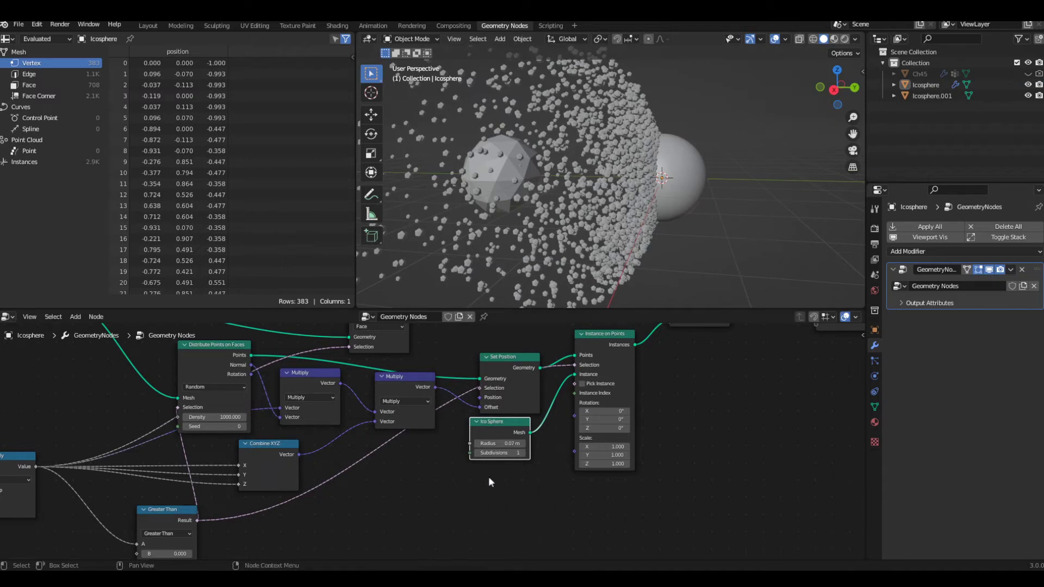
{"action": "middle_click_drag", "start_coordinate": [419, 516], "coordinate": [382, 517]}
{"action": "left_click_drag", "start_coordinate": [565, 348], "coordinate": [598, 357]}
{"action": "middle_click_drag", "start_coordinate": [428, 548], "coordinate": [412, 548]}
Step: Add a Random Value node below Ico Sphere and connect its Value to the Rotation input of Instance on Points
{"action": "key", "text": "shift+a"}
{"action": "left_click", "coordinate": [389, 344]}
{"action": "type", "text": "rand"}
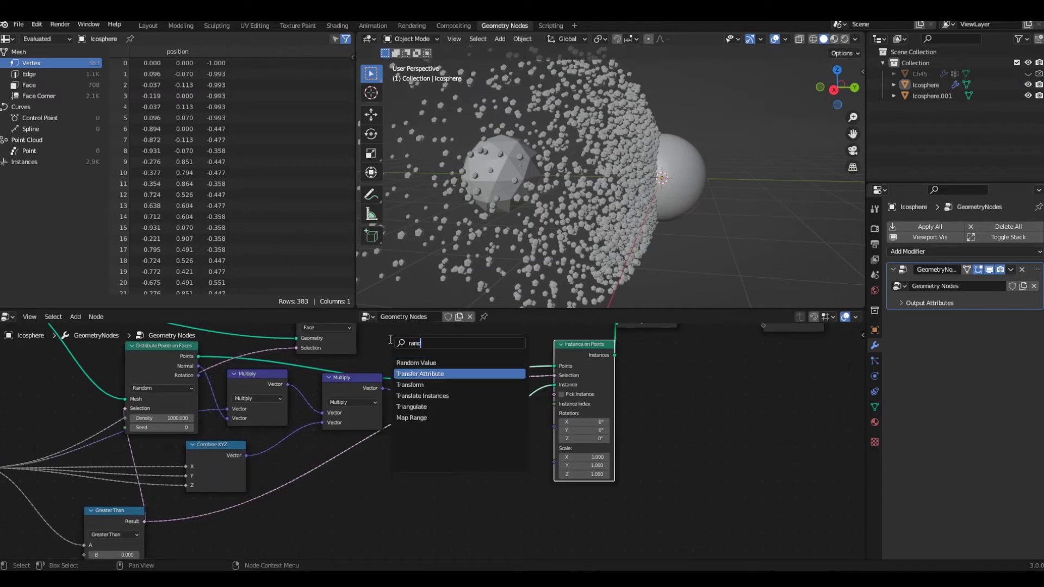
{"action": "left_click", "coordinate": [402, 362]}
{"action": "left_click", "coordinate": [418, 469]}
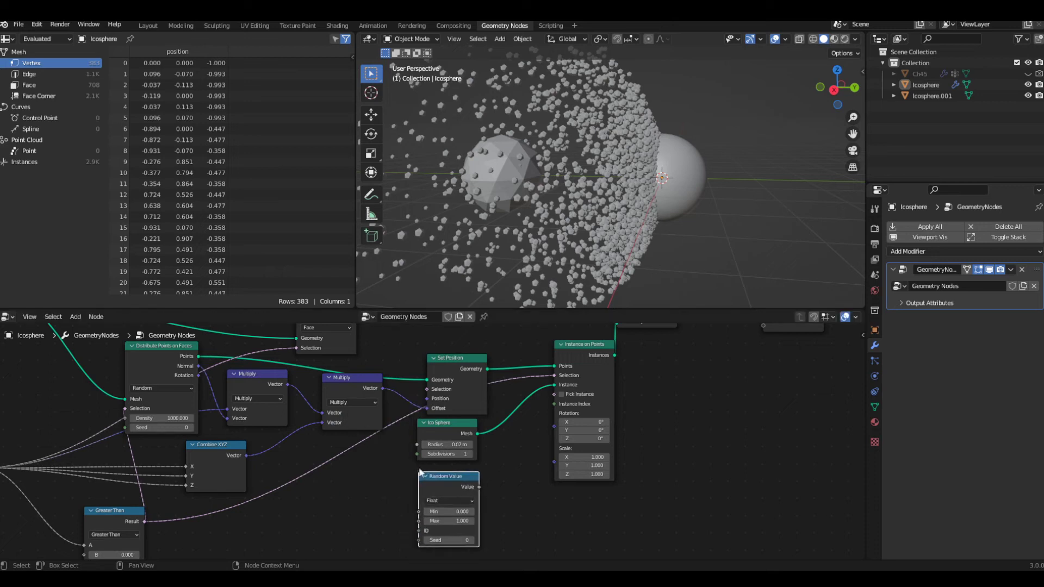
{"action": "middle_click_drag", "start_coordinate": [456, 481], "coordinate": [429, 449]}
{"action": "left_click_drag", "start_coordinate": [428, 449], "coordinate": [525, 394]}
{"action": "scroll", "coordinate": [440, 487], "scroll_direction": "up", "scroll_amount": 1}
Step: Change the Random Value node's data type to Vector and connect its Value to the Rotation input again
{"action": "left_click", "coordinate": [424, 480]}
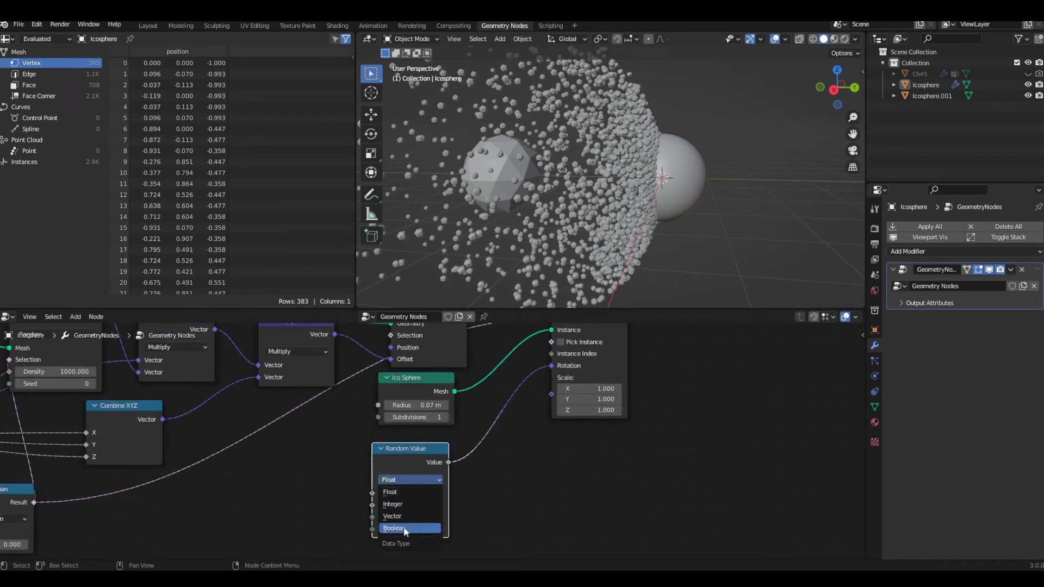
{"action": "left_click", "coordinate": [405, 516]}
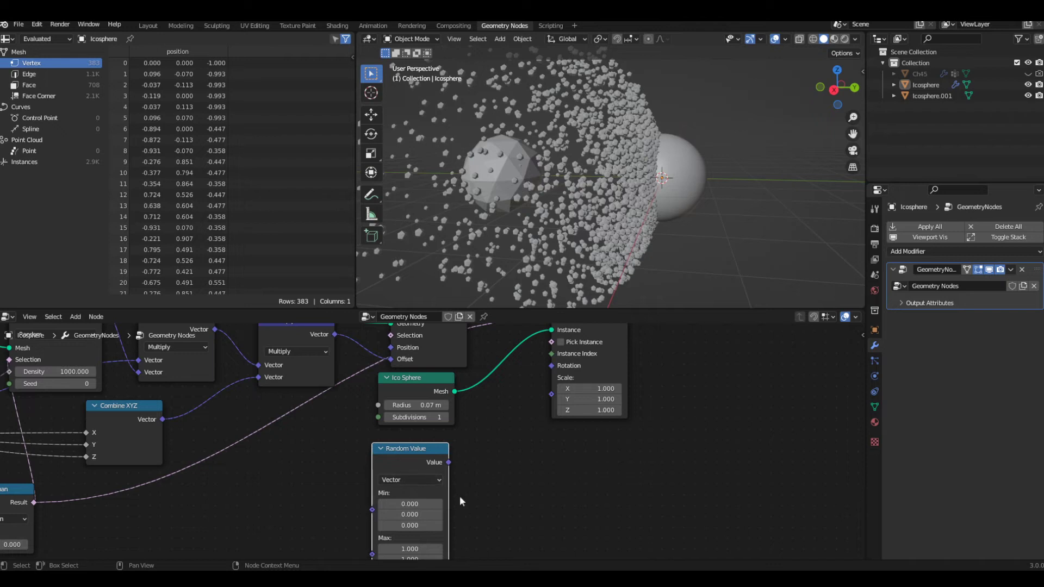
{"action": "middle_click_drag", "start_coordinate": [459, 496], "coordinate": [393, 498]}
{"action": "left_click_drag", "start_coordinate": [474, 393], "coordinate": [484, 396]}
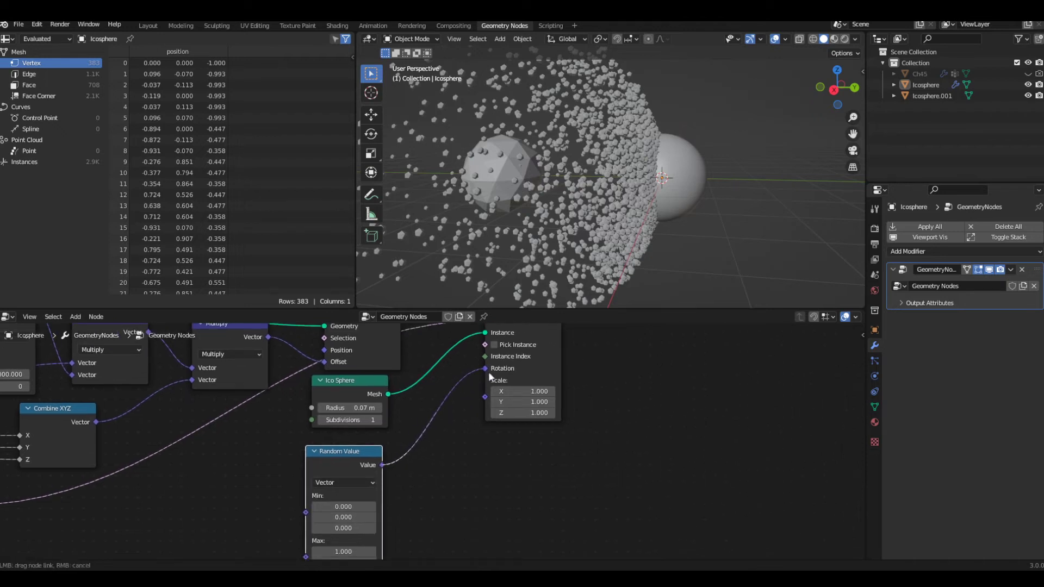
{"action": "scroll", "coordinate": [450, 485], "scroll_direction": "down", "scroll_amount": 2}
Step: Set all three Max components of the rotation's Random Value node to tau
{"action": "middle_click_drag", "start_coordinate": [450, 484], "coordinate": [470, 424]}
{"action": "left_click", "coordinate": [410, 451]}
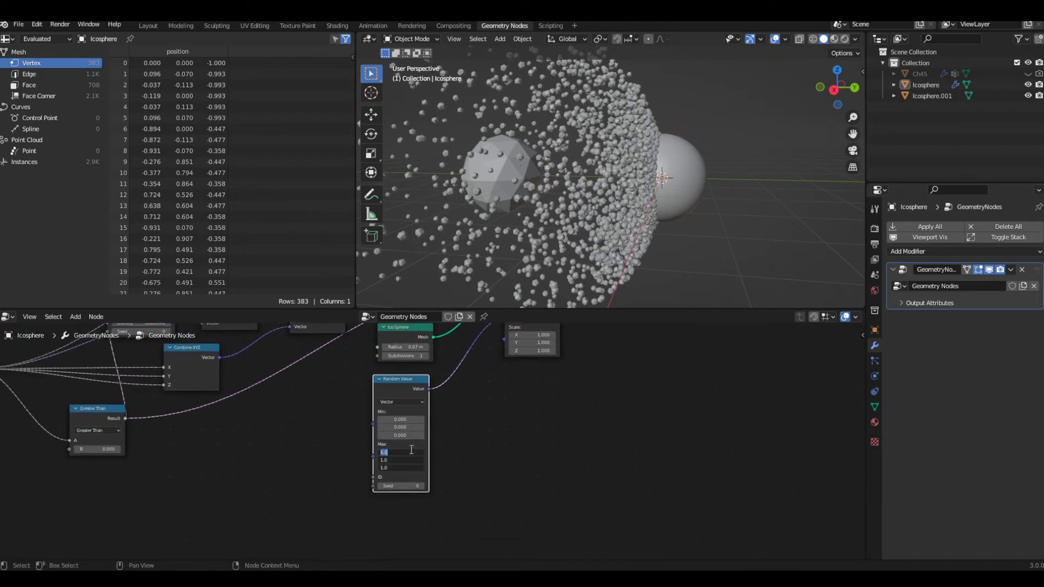
{"action": "type", "text": "tau"}
{"action": "key", "text": "Return"}
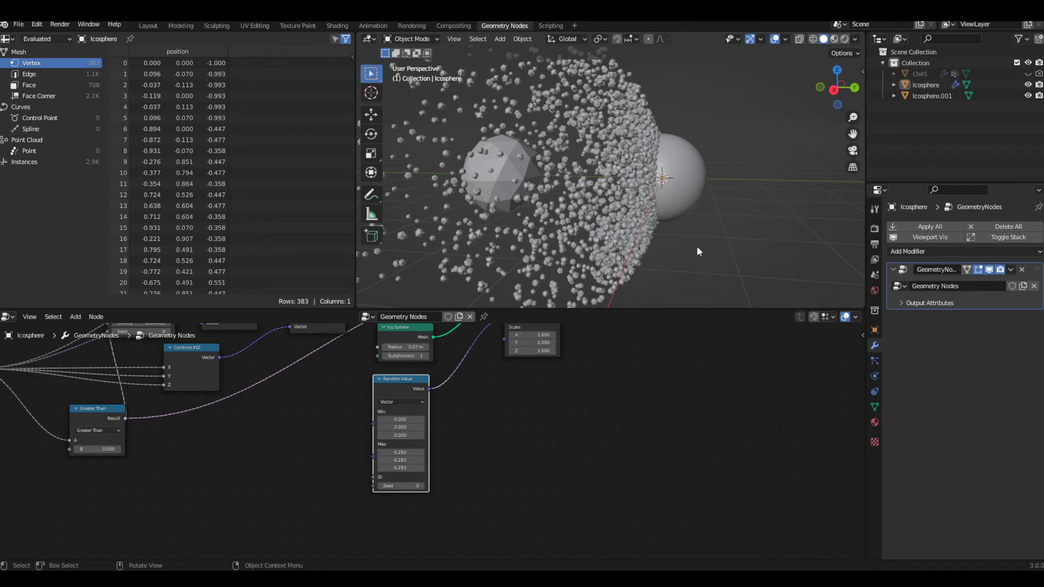
Step: Duplicate the Random Value node and connect the copy's Value to the Scale input of Instance on Points
{"action": "left_click_drag", "start_coordinate": [372, 386], "coordinate": [283, 404]}
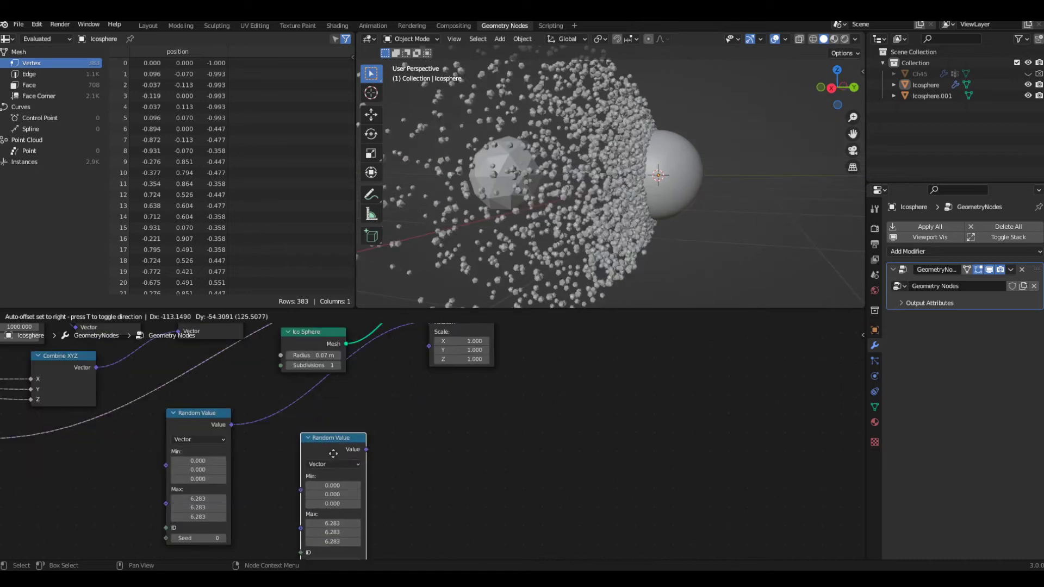
{"action": "left_click_drag", "start_coordinate": [367, 447], "coordinate": [429, 353]}
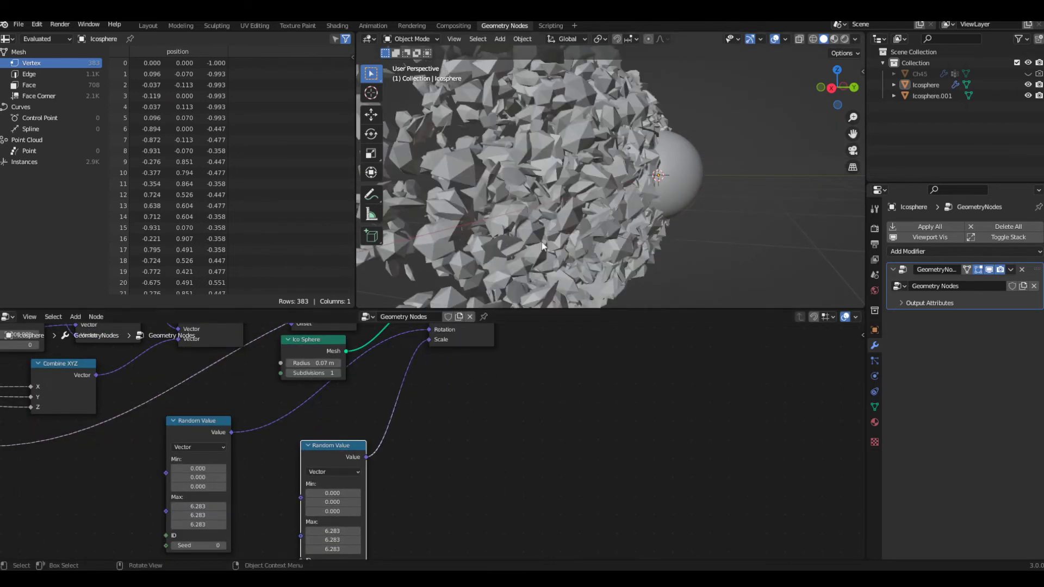
{"action": "middle_click_drag", "start_coordinate": [549, 250], "coordinate": [524, 263]}
{"action": "scroll", "coordinate": [553, 246], "scroll_direction": "down", "scroll_amount": 2}
{"action": "middle_click_drag", "start_coordinate": [424, 463], "coordinate": [482, 393]}
Step: Set all three Max components of the scale's Random Value node to 1
{"action": "left_click_drag", "start_coordinate": [382, 461], "coordinate": [382, 480]}
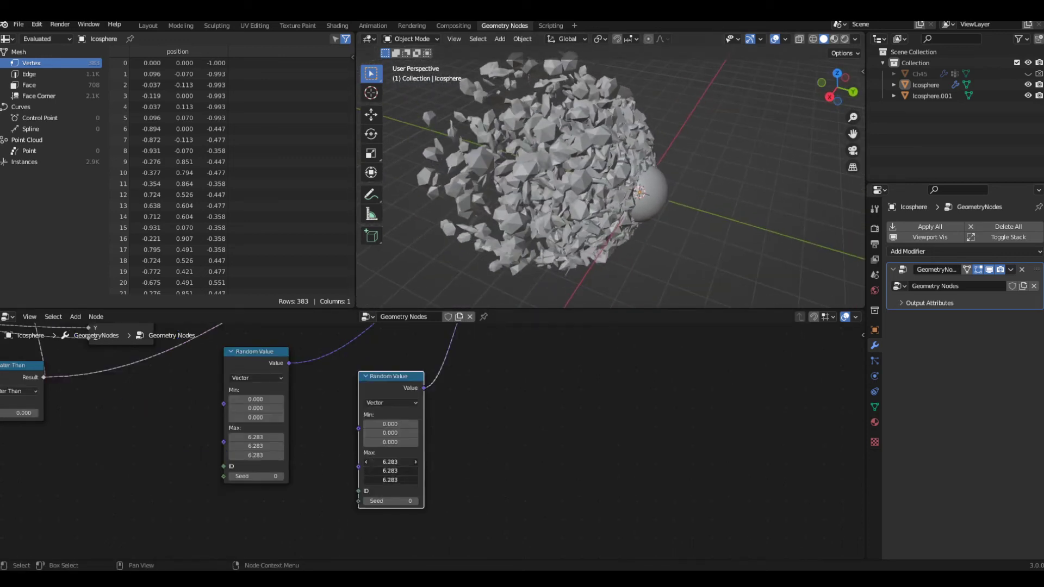
{"action": "key", "text": "Return"}
{"action": "scroll", "coordinate": [493, 285], "scroll_direction": "up", "scroll_amount": 3}
{"action": "middle_click_drag", "start_coordinate": [478, 294], "coordinate": [506, 272]}
{"action": "scroll", "coordinate": [432, 444], "scroll_direction": "up", "scroll_amount": 2}
Step: Set the scale Random Value node's Max to 0.5 for X and 0.2 for Y
{"action": "left_click", "coordinate": [391, 468]}
{"action": "type", "text": "0"}
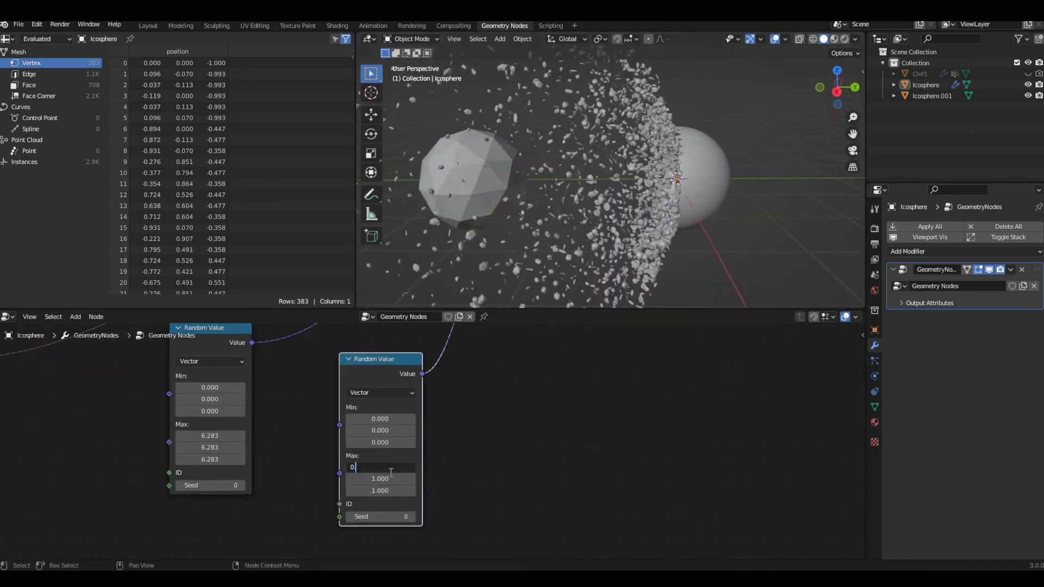
{"action": "type", "text": ".5"}
{"action": "key", "text": "Return"}
{"action": "left_click", "coordinate": [385, 478]}
{"action": "type", "text": "0.2"}
{"action": "key", "text": "Return"}
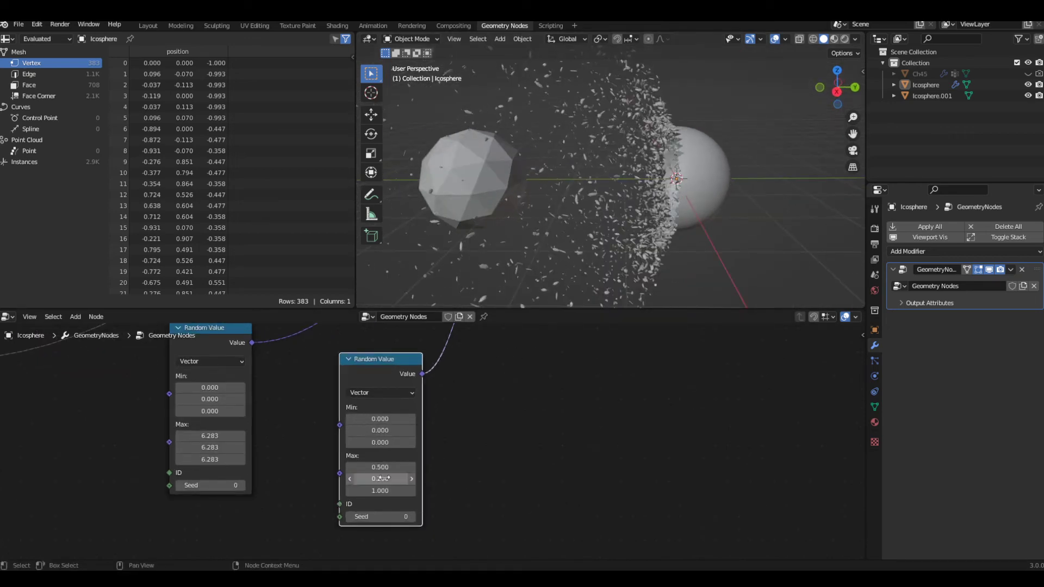
Step: Spread out the Instance on Points, Join Geometry and Group Output nodes at the end of the tree
{"action": "middle_click_drag", "start_coordinate": [703, 216], "coordinate": [645, 233]}
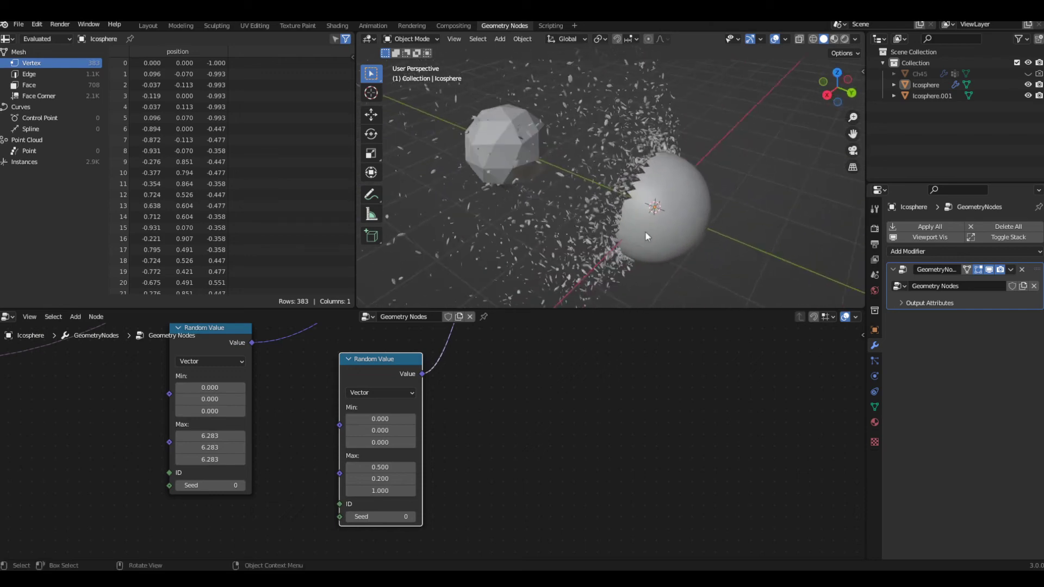
{"action": "scroll", "coordinate": [634, 219], "scroll_direction": "up", "scroll_amount": 3}
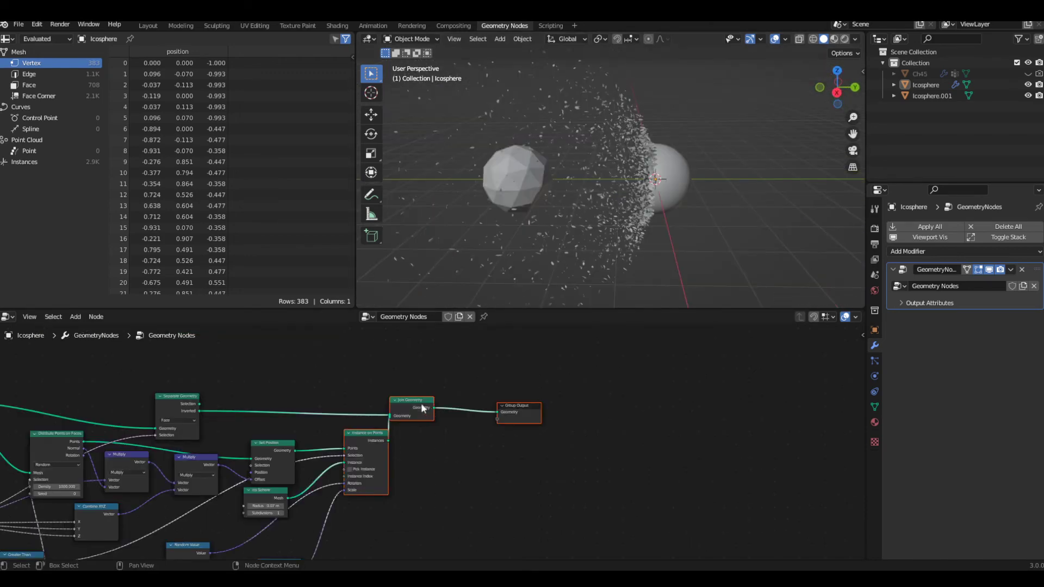
{"action": "left_click_drag", "start_coordinate": [393, 431], "coordinate": [370, 457]}
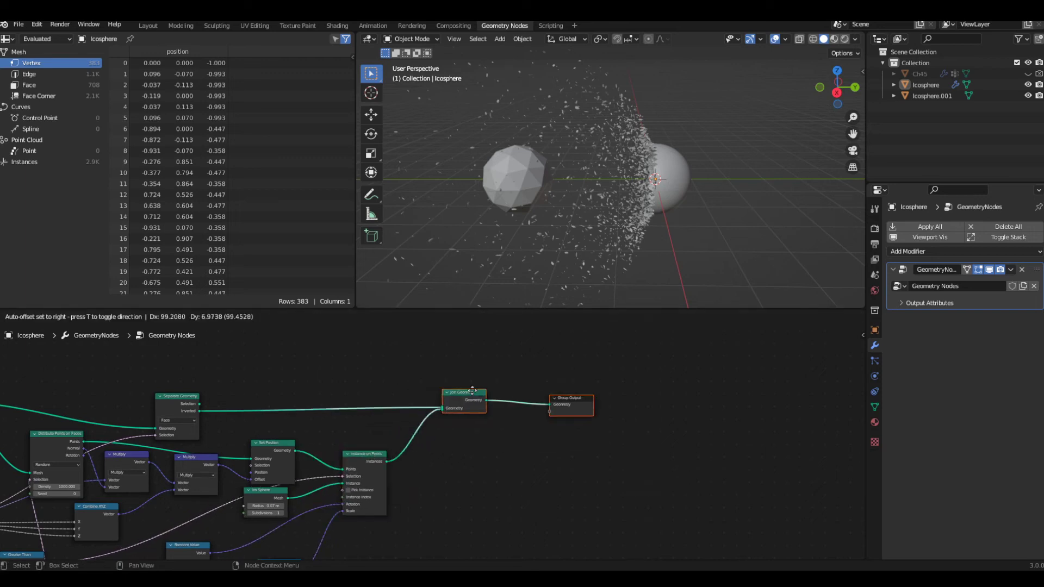
Step: Switch the spreadsheet area to the Shader Editor
{"action": "left_click", "coordinate": [8, 39]}
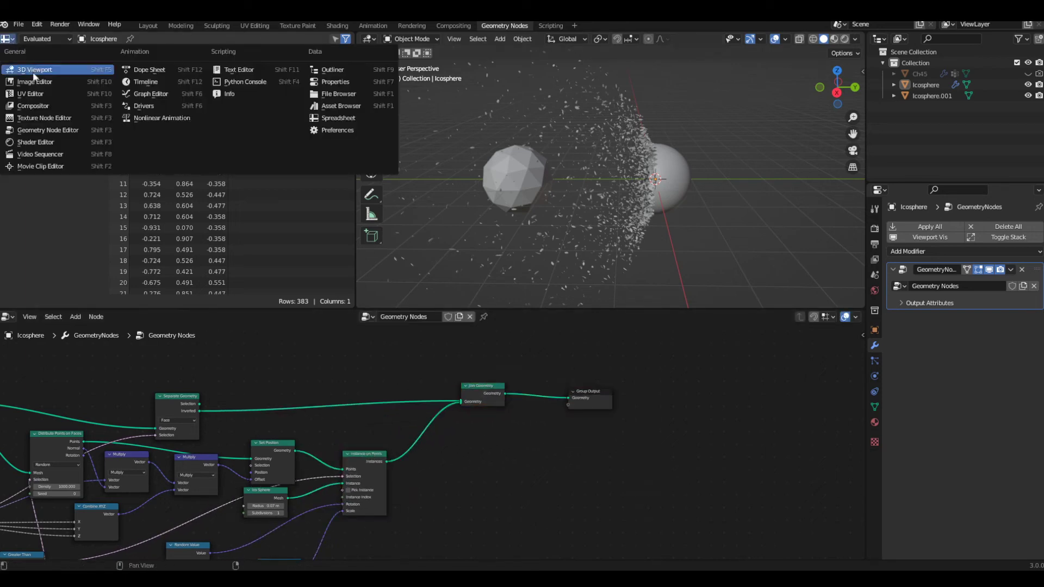
{"action": "left_click", "coordinate": [35, 143]}
Step: Select the low-poly sphere and hide the sidebar of the Shader Editor
{"action": "scroll", "coordinate": [671, 221], "scroll_direction": "up", "scroll_amount": 4}
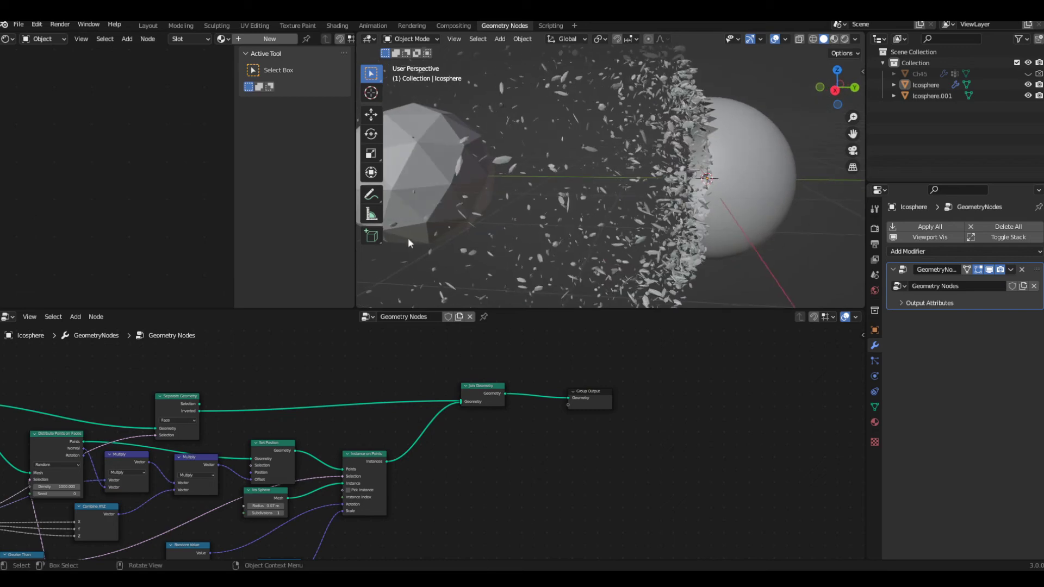
{"action": "scroll", "coordinate": [420, 236], "scroll_direction": "down", "scroll_amount": 5}
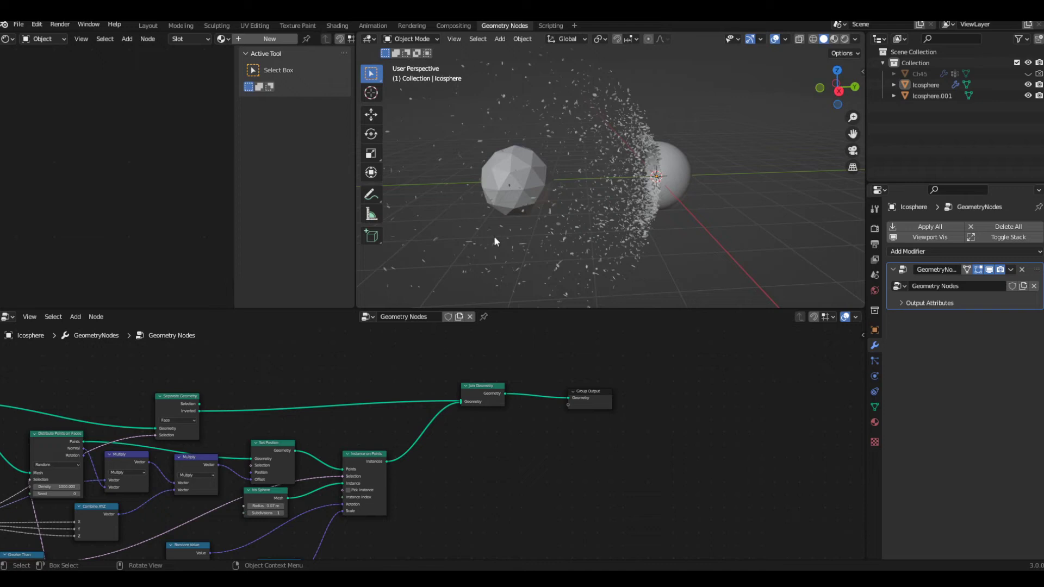
{"action": "left_click", "coordinate": [518, 181]}
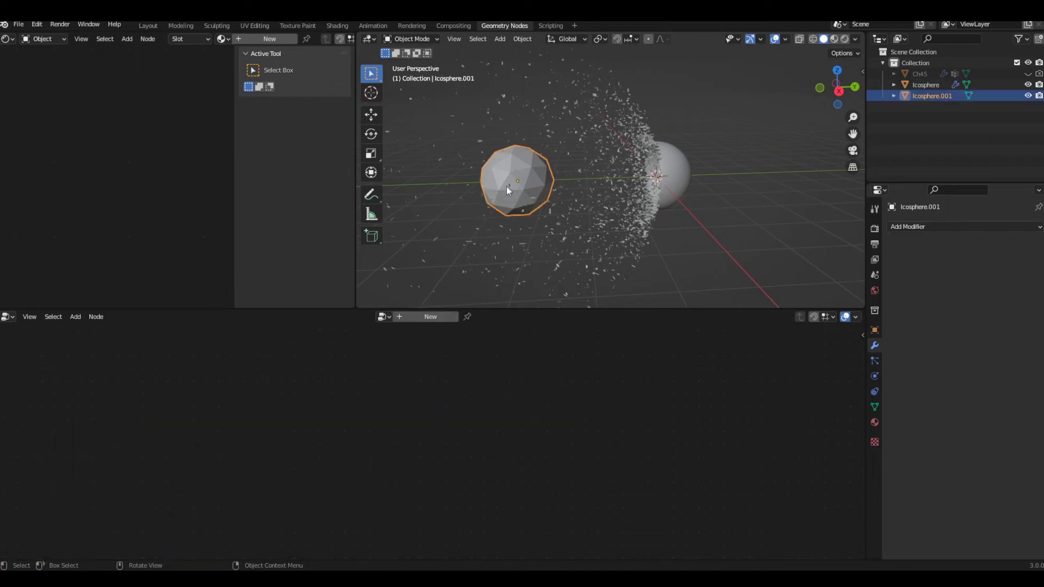
{"action": "mouse_move", "coordinate": [507, 186]}
{"action": "middle_mouse_down"}
{"action": "mouse_move", "coordinate": [532, 174]}
{"action": "mouse_move", "coordinate": [507, 168]}
{"action": "mouse_move", "coordinate": [520, 173]}
{"action": "middle_mouse_up"}
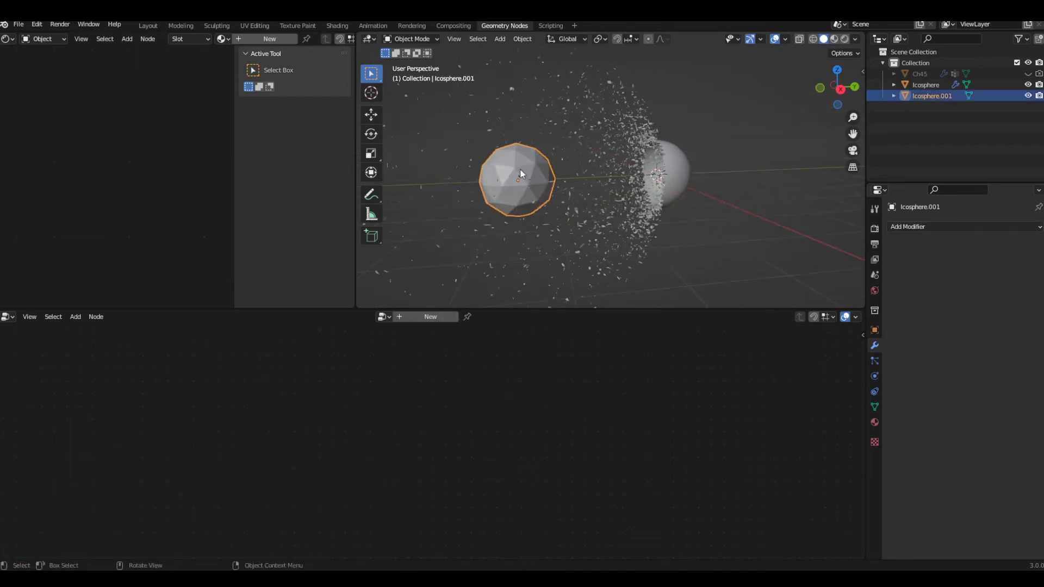
{"action": "scroll", "coordinate": [677, 221], "scroll_direction": "up", "scroll_amount": 1}
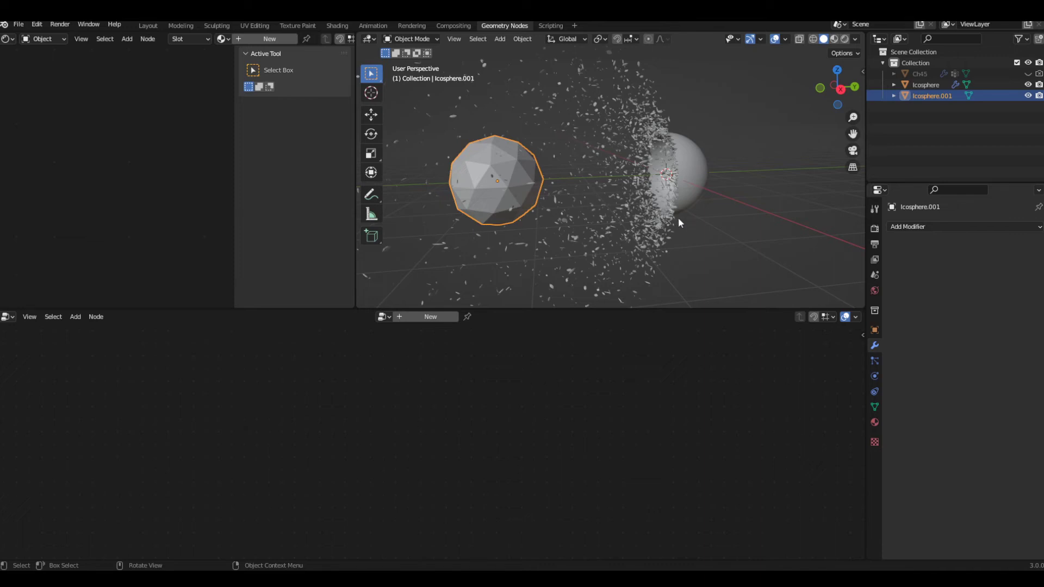
{"action": "left_click", "coordinate": [8, 39]}
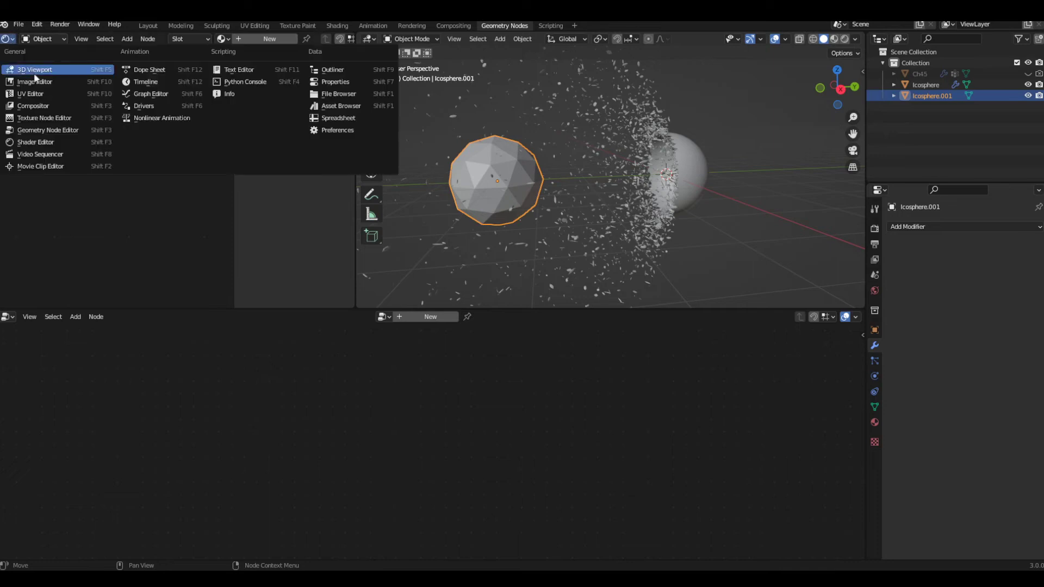
{"action": "key", "text": "n"}
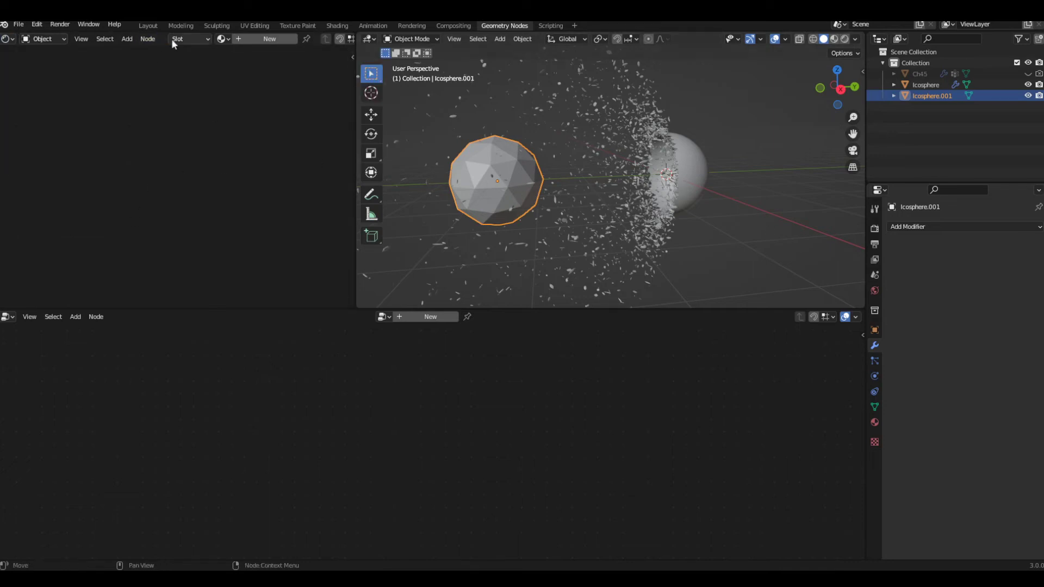
Step: Create a new material on the low-poly sphere and name it Particles
{"action": "left_click", "coordinate": [255, 39]}
{"action": "scroll", "coordinate": [262, 231], "scroll_direction": "up", "scroll_amount": 2}
{"action": "middle_click_drag", "start_coordinate": [262, 230], "coordinate": [268, 212]}
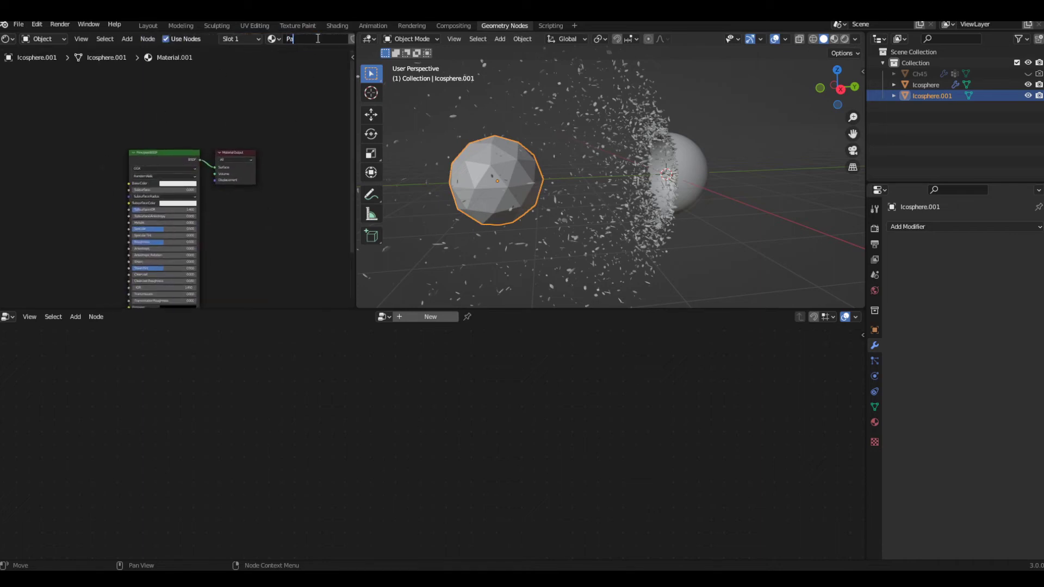
{"action": "key", "text": "Return"}
Step: In the smooth sphere's node tree, insert a Set Material node between Instance on Points and Join Geometry and assign the Particles material
{"action": "left_click", "coordinate": [693, 163]}
{"action": "middle_click_drag", "start_coordinate": [465, 474], "coordinate": [471, 453]}
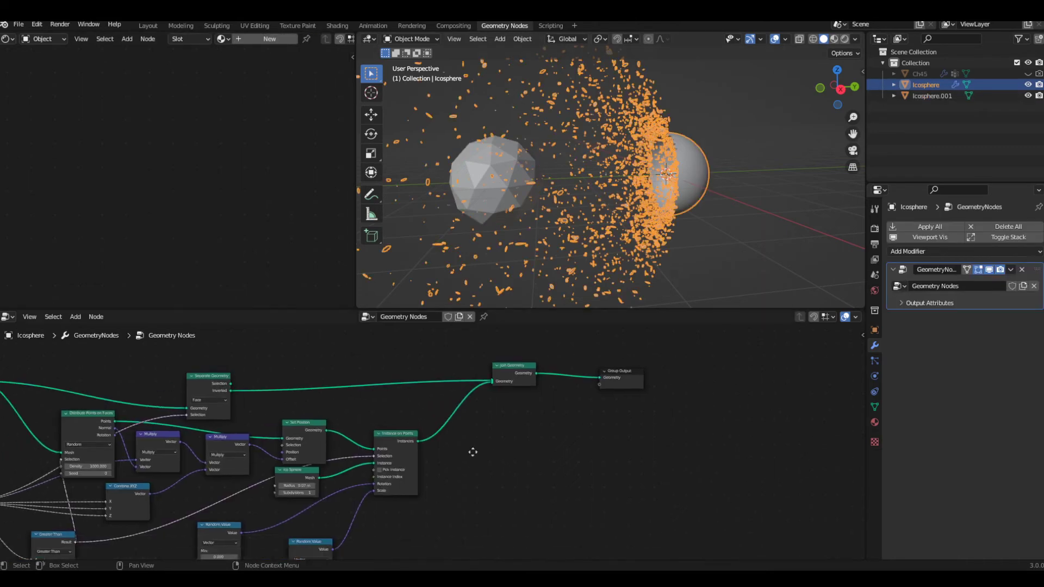
{"action": "key", "text": "shift+a"}
{"action": "left_click", "coordinate": [445, 348]}
{"action": "type", "text": "set"}
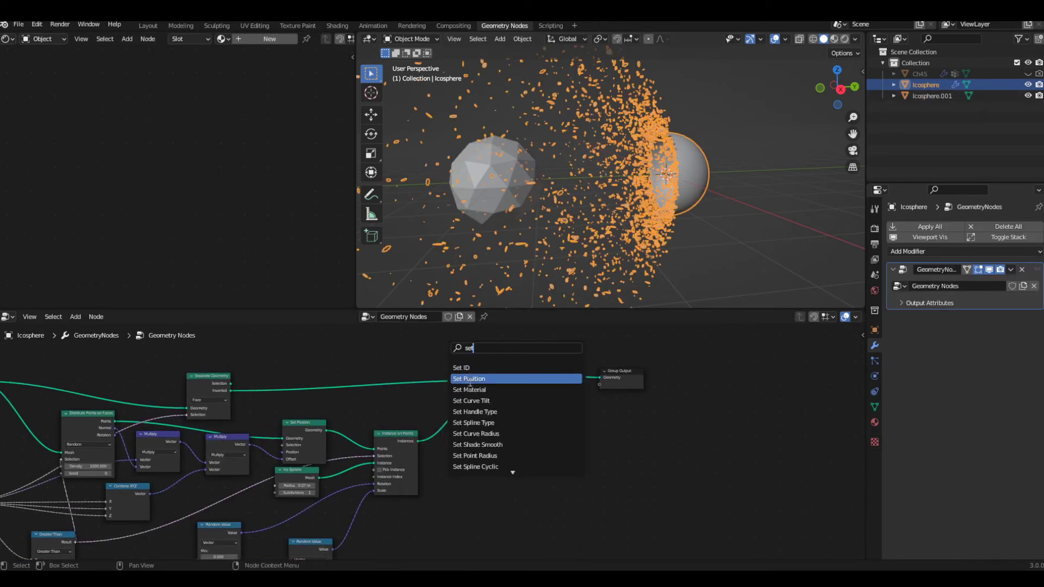
{"action": "left_click", "coordinate": [477, 390]}
{"action": "left_click", "coordinate": [480, 451]}
{"action": "scroll", "coordinate": [481, 451], "scroll_direction": "up", "scroll_amount": 2}
{"action": "left_click", "coordinate": [485, 429]}
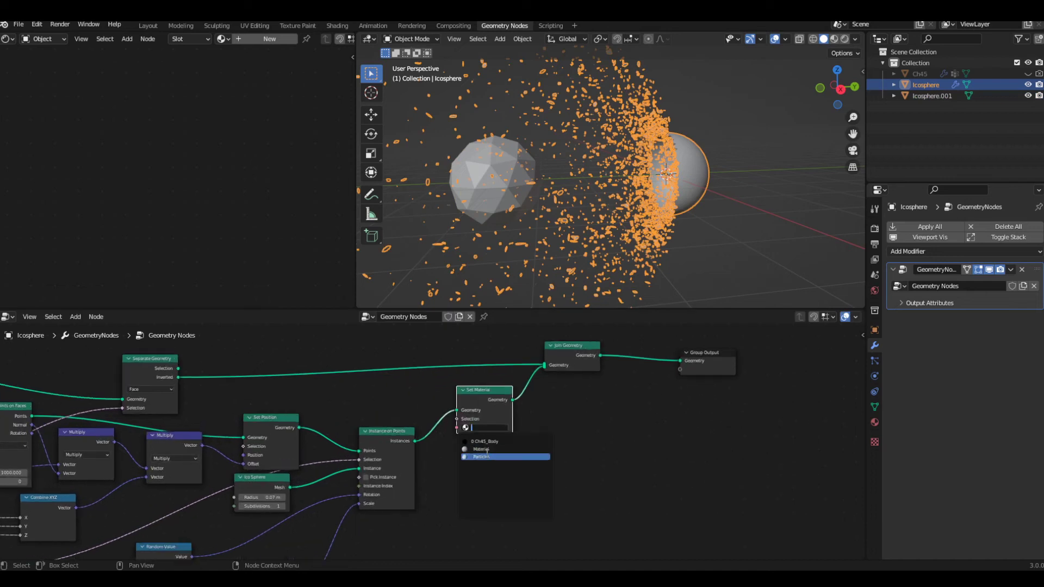
Step: Replace the Principled BSDF in the low-poly sphere's Particles material with an Emission shader connected to the output's Surface
{"action": "left_click", "coordinate": [507, 171]}
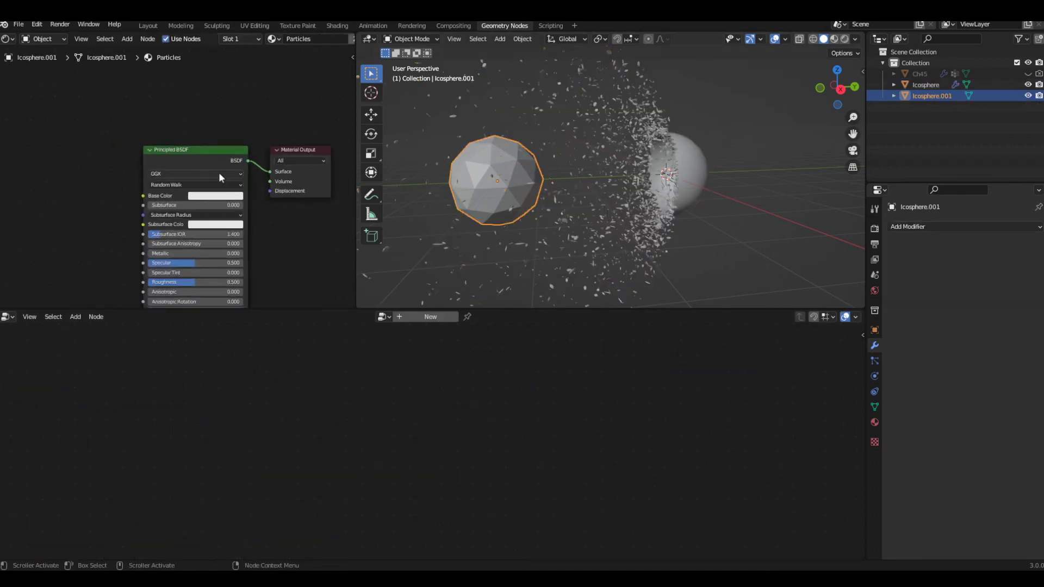
{"action": "key", "text": "x"}
{"action": "key", "text": "shift+a"}
{"action": "left_click", "coordinate": [216, 158]}
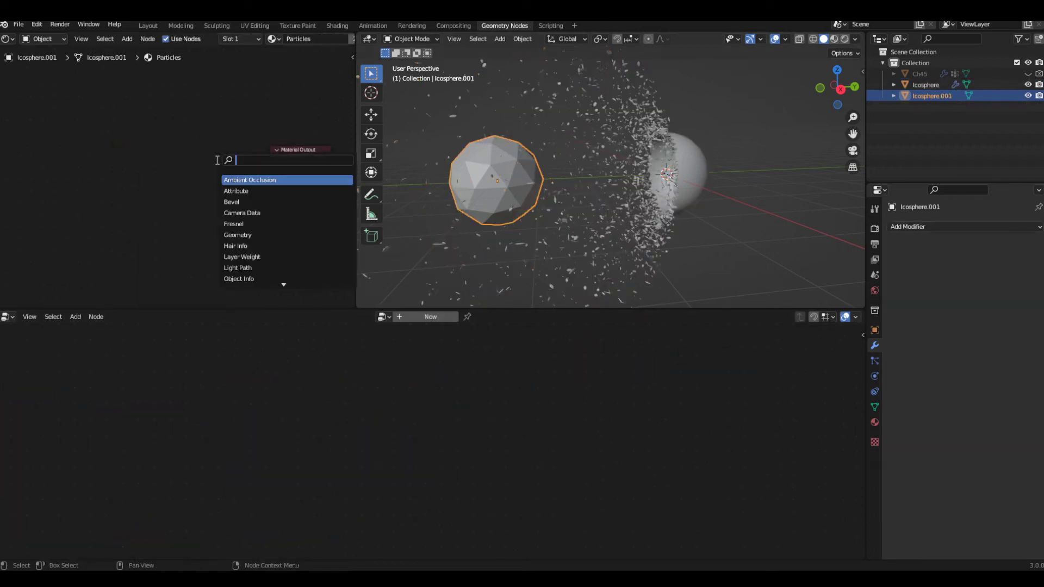
{"action": "type", "text": "emis"}
{"action": "key", "text": "Return"}
{"action": "left_click", "coordinate": [182, 162]}
{"action": "left_click", "coordinate": [181, 161], "text": "ctrl+shift"}
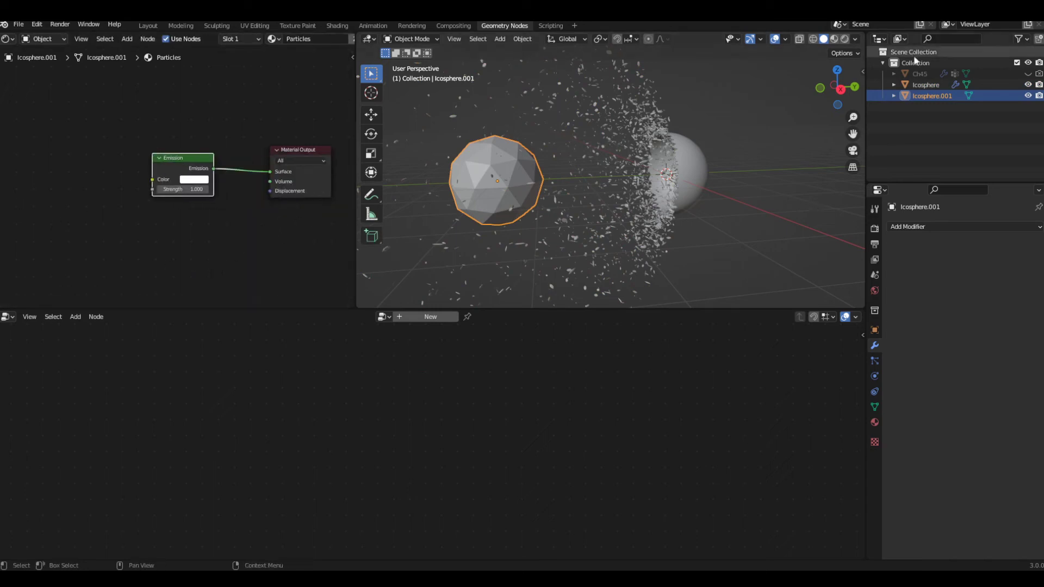
Step: Switch the 3D viewport to Rendered shading to preview the glowing particles
{"action": "left_click", "coordinate": [844, 39]}
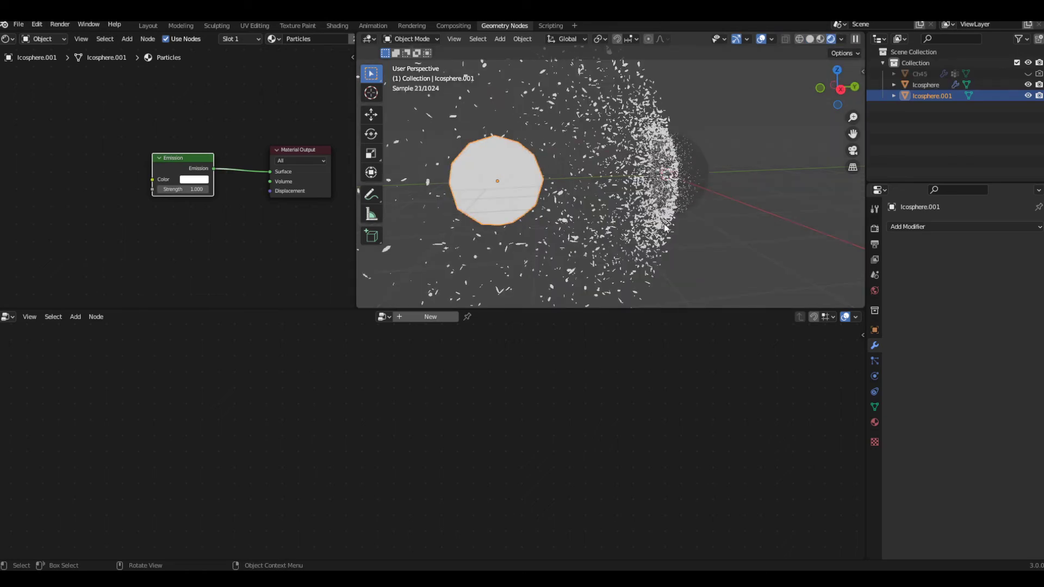
{"action": "mouse_move", "coordinate": [665, 220]}
{"action": "middle_mouse_down"}
{"action": "mouse_move", "coordinate": [632, 246]}
{"action": "mouse_move", "coordinate": [647, 216]}
{"action": "middle_mouse_up"}
{"action": "scroll", "coordinate": [631, 246], "scroll_direction": "down", "scroll_amount": 3}
Step: Add an area light, raise it about 4.5 m along Z above the spheres, and scale it up by about 5.57
{"action": "key", "text": "shift+a"}
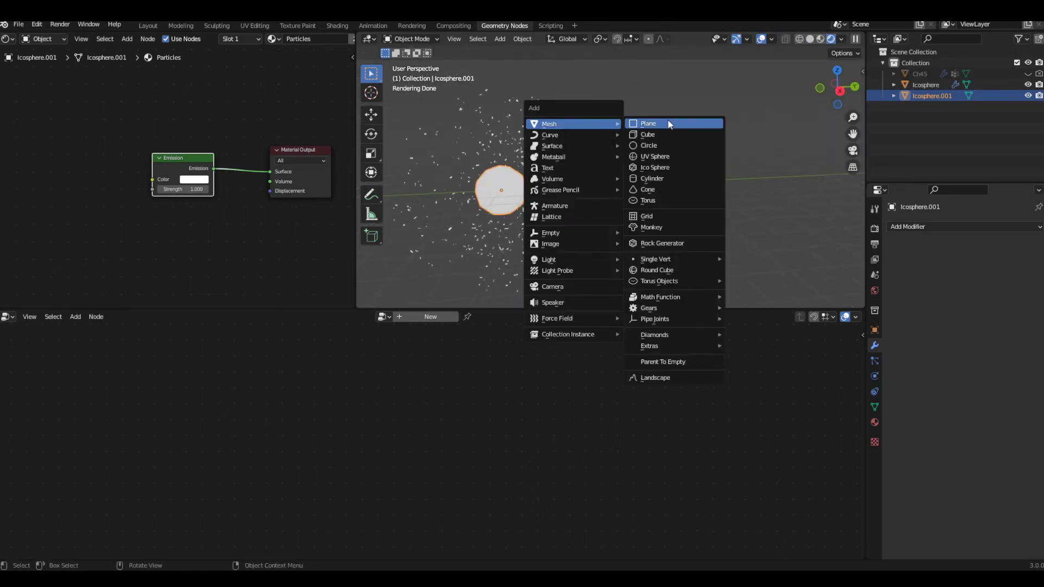
{"action": "mouse_move", "coordinate": [559, 262]}
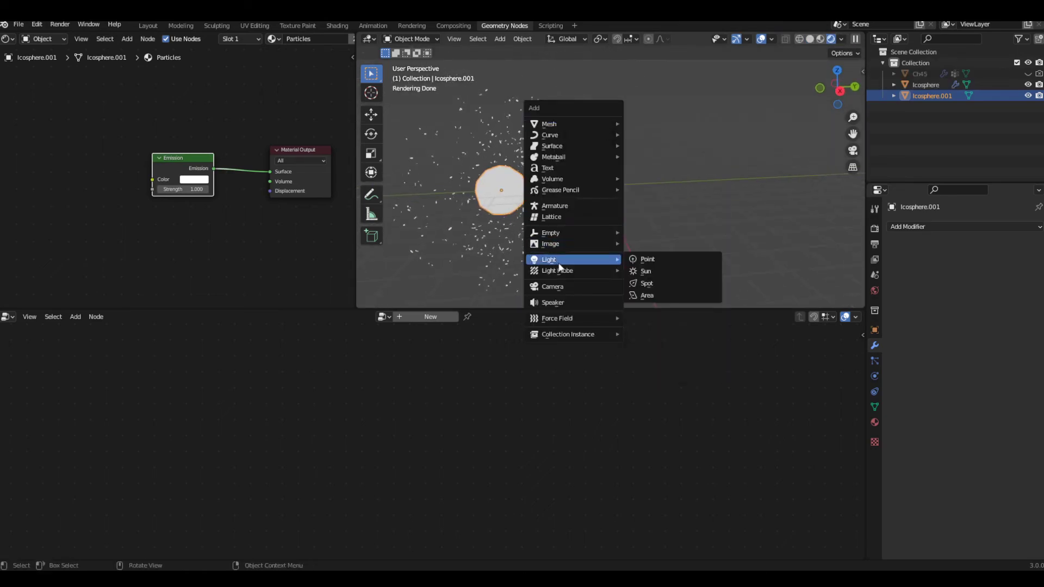
{"action": "left_click", "coordinate": [647, 296]}
{"action": "key", "text": "g"}
{"action": "key", "text": "z"}
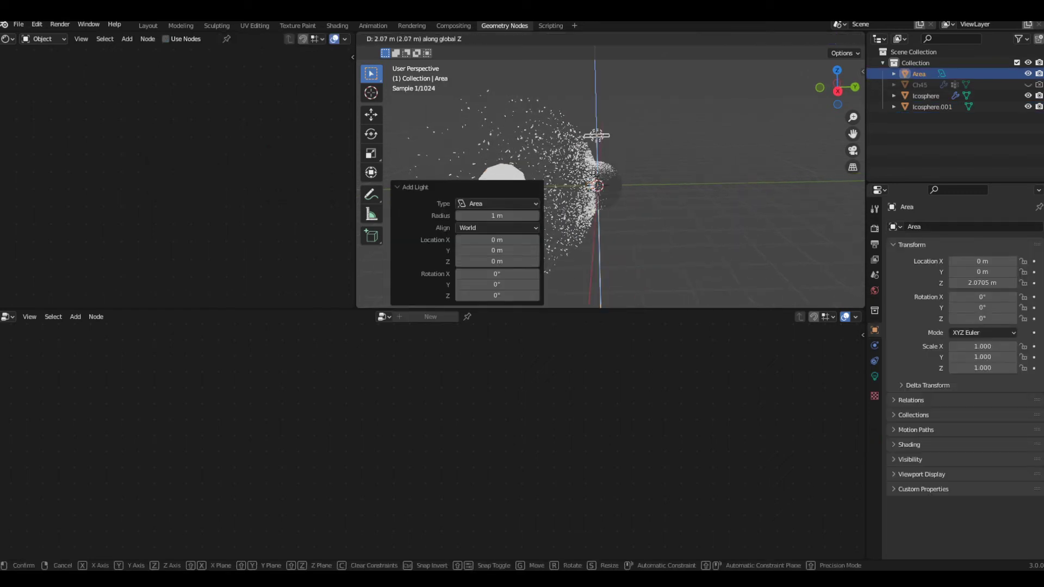
{"action": "left_click", "coordinate": [597, 113]}
{"action": "key", "text": "s"}
{"action": "left_click", "coordinate": [863, 152]}
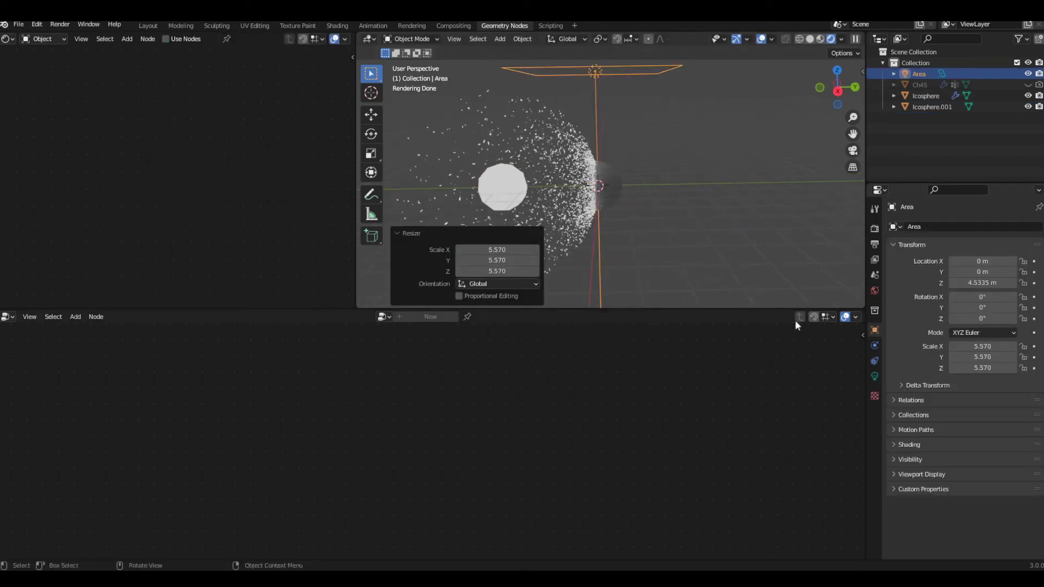
Step: Set the world background strength to 0 and the area light's power to 5000 W
{"action": "left_click", "coordinate": [875, 291]}
{"action": "left_click_drag", "start_coordinate": [1009, 309], "coordinate": [957, 309]}
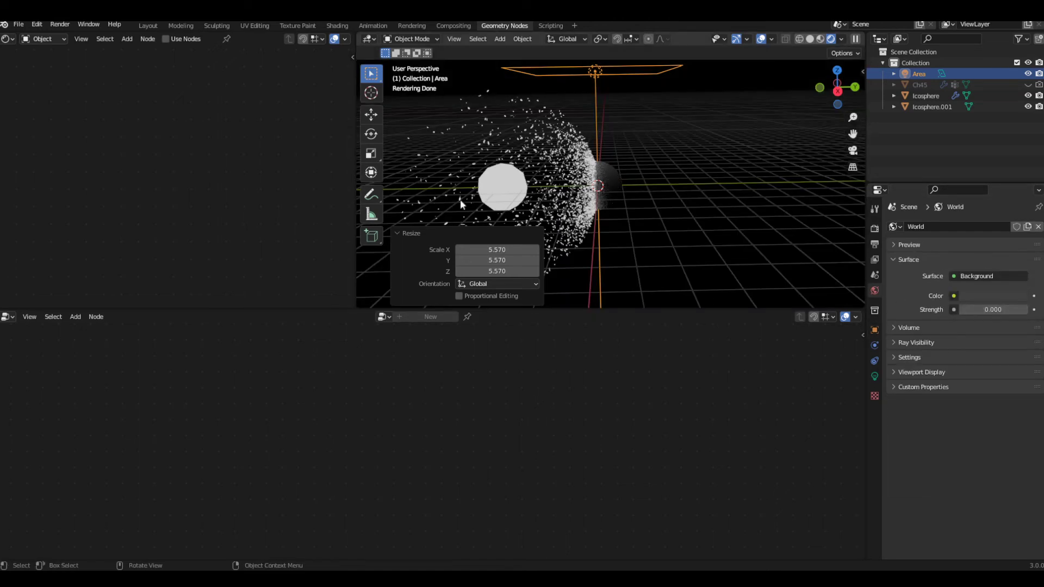
{"action": "left_click", "coordinate": [875, 376]}
{"action": "left_click", "coordinate": [994, 303]}
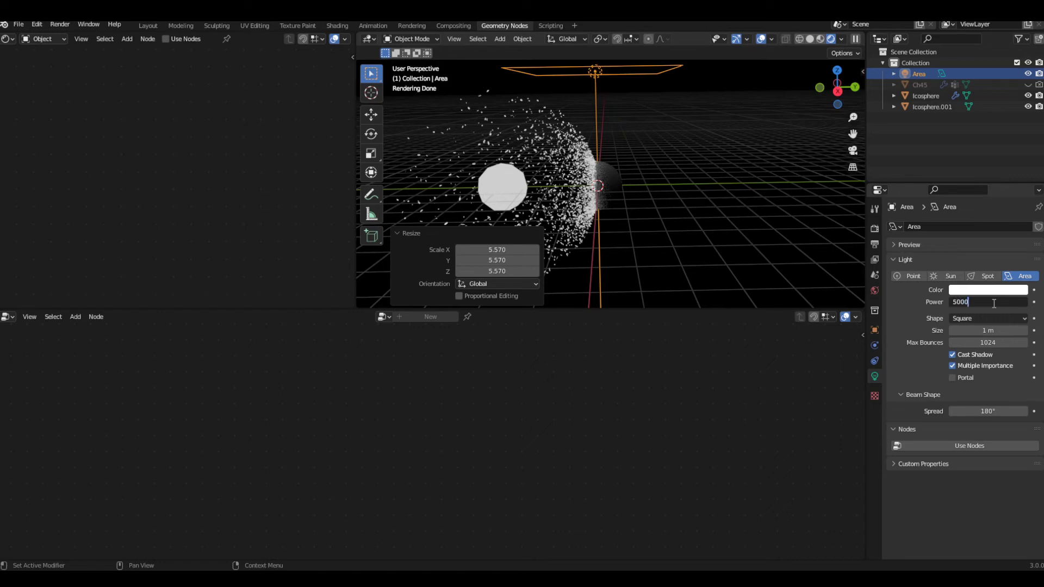
{"action": "type", "text": "5000"}
{"action": "key", "text": "Return"}
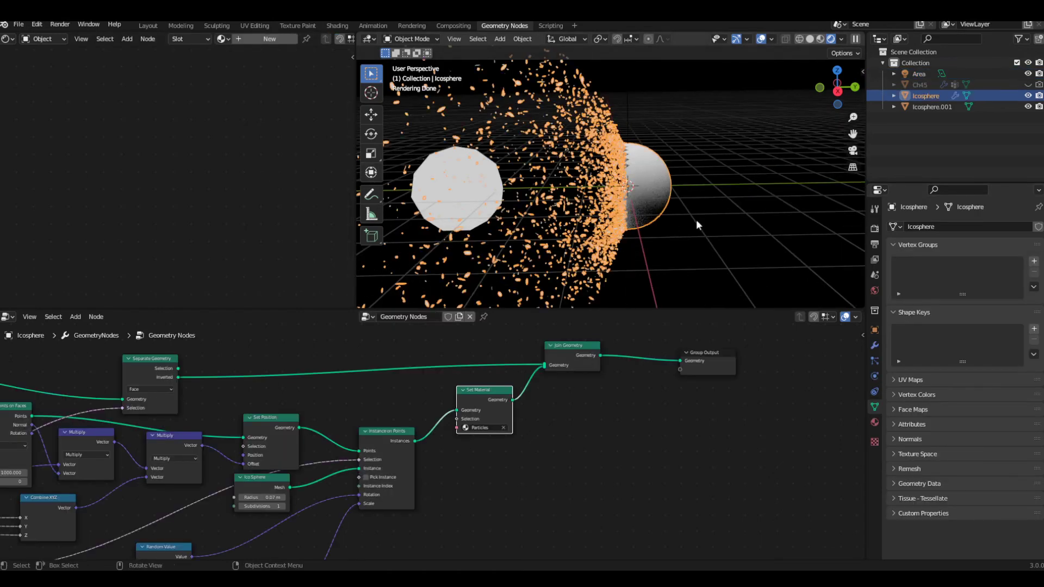
Step: Set the Emission strength of the low-poly sphere's Particles material to 5
{"action": "left_click", "coordinate": [733, 219]}
{"action": "left_click", "coordinate": [601, 192]}
{"action": "left_click", "coordinate": [428, 213]}
{"action": "key", "text": "Home"}
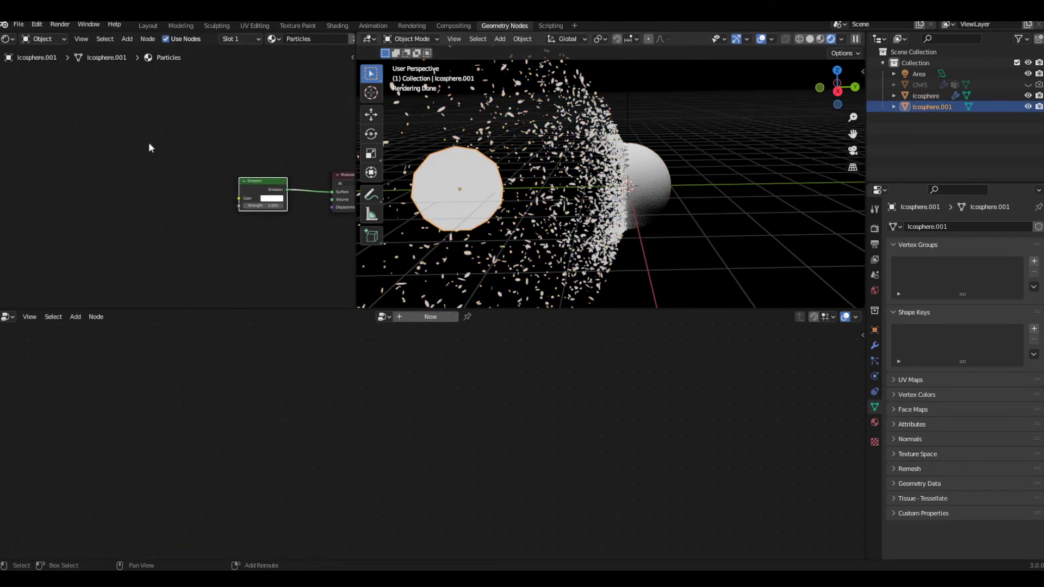
{"action": "key", "text": "shift+a"}
{"action": "left_click", "coordinate": [150, 143]}
{"action": "key", "text": "Escape"}
{"action": "type", "text": "5"}
{"action": "key", "text": "Return"}
{"action": "scroll", "coordinate": [230, 244], "scroll_direction": "up", "scroll_amount": 1}
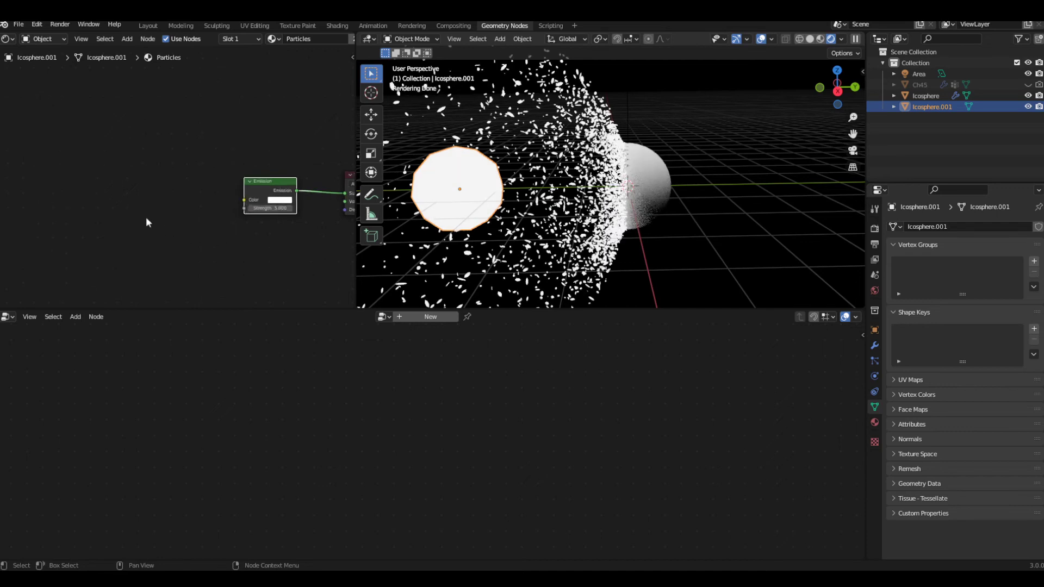
Step: Add a Noise Texture to the Particles material and connect its Fac output to the Emission Color
{"action": "middle_click_drag", "start_coordinate": [147, 219], "coordinate": [130, 221]}
{"action": "key", "text": "shift+a"}
{"action": "type", "text": "noise"}
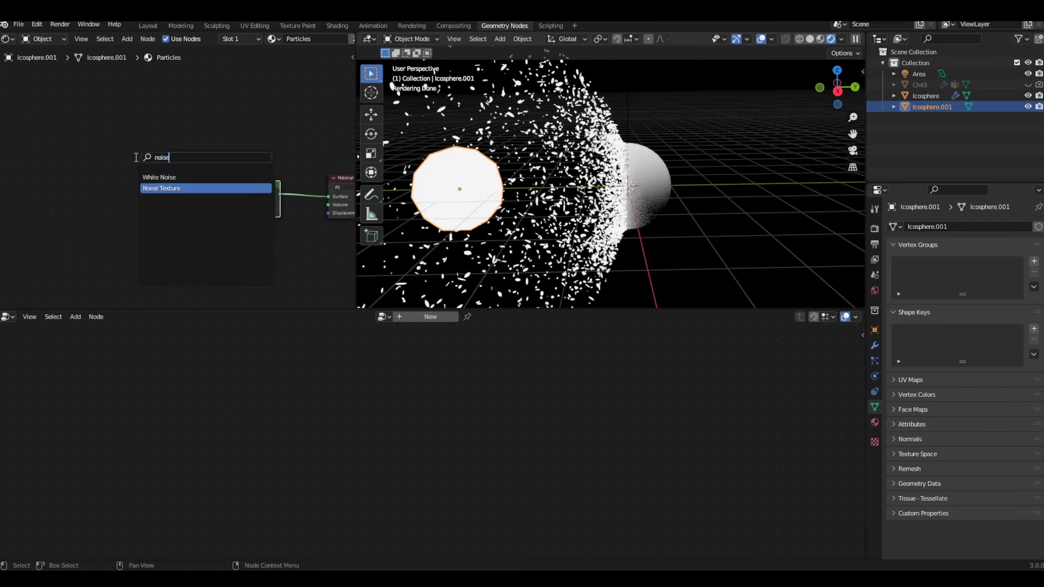
{"action": "key", "text": "Return"}
{"action": "left_click", "coordinate": [66, 192]}
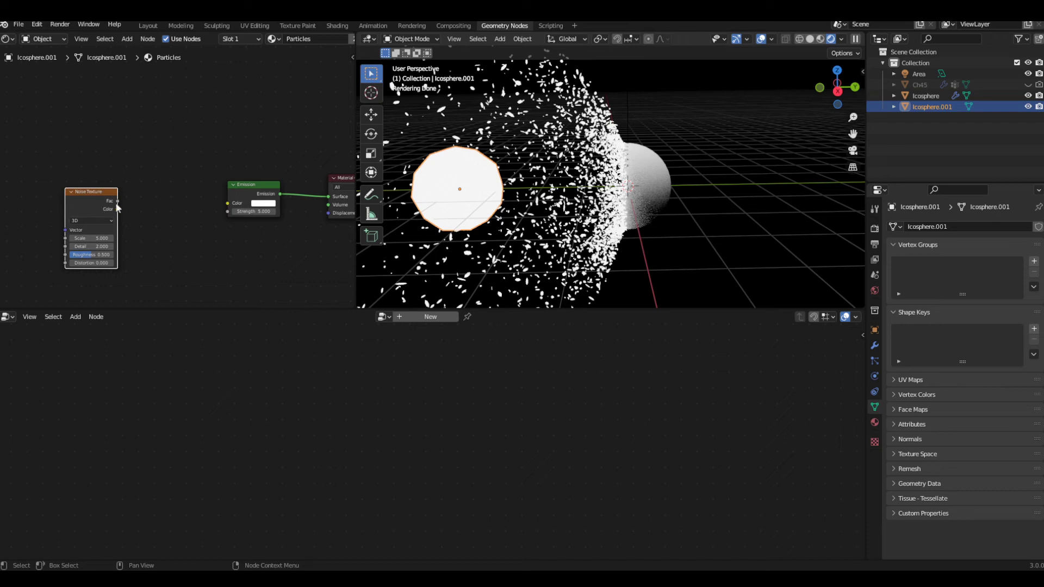
{"action": "left_click_drag", "start_coordinate": [117, 201], "coordinate": [227, 203]}
{"action": "left_click_drag", "start_coordinate": [83, 210], "coordinate": [62, 218]}
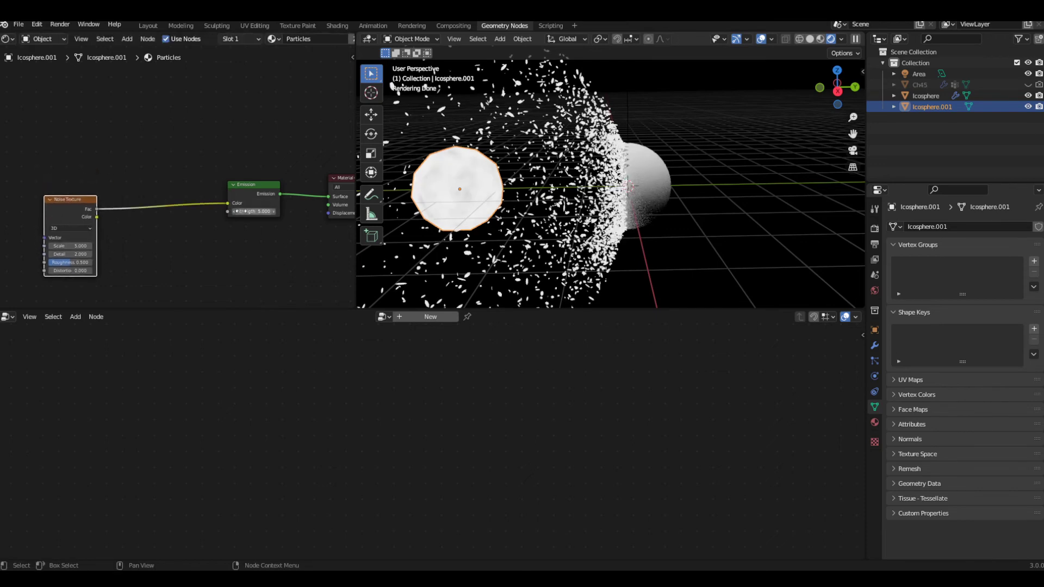
Step: Insert a ColorRamp node between the Noise Texture and the Emission shader
{"action": "left_click", "coordinate": [150, 151]}
{"action": "key", "text": "shift+a"}
{"action": "type", "text": "col"}
{"action": "key", "text": "Return"}
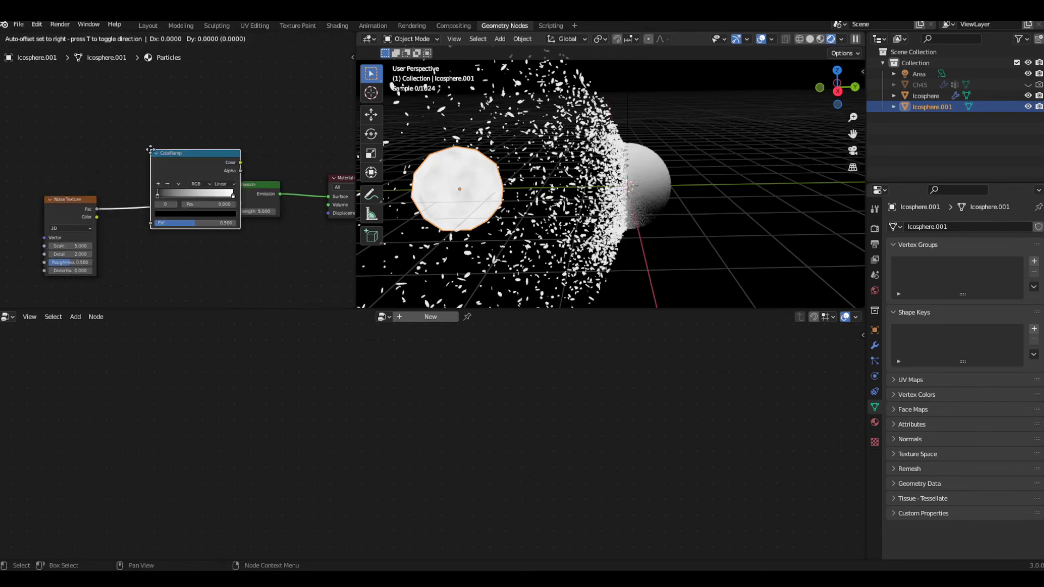
{"action": "left_click", "coordinate": [150, 149]}
Step: Set the Noise Texture's Detail to 15, Roughness to 0 and Scale to 0.7
{"action": "scroll", "coordinate": [207, 144], "scroll_direction": "up", "scroll_amount": 3}
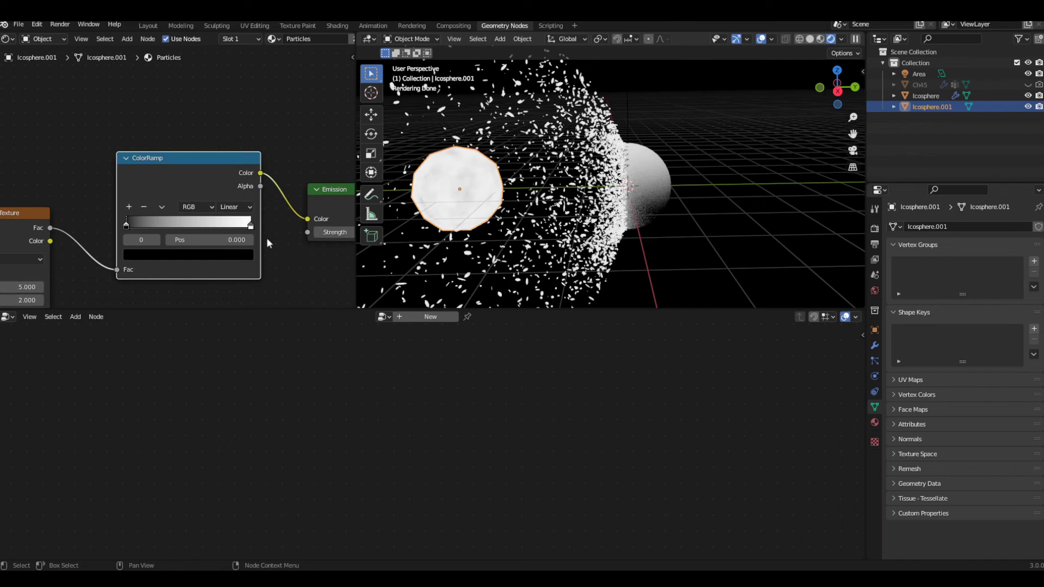
{"action": "scroll", "coordinate": [332, 228], "scroll_direction": "up", "scroll_amount": 3}
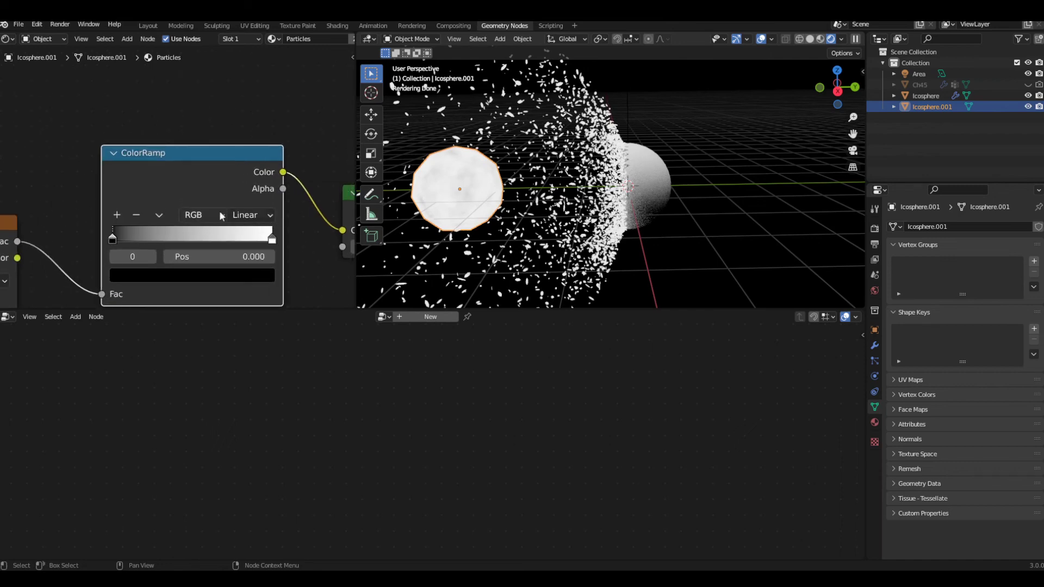
{"action": "middle_click_drag", "start_coordinate": [220, 215], "coordinate": [354, 85]}
{"action": "left_click_drag", "start_coordinate": [77, 206], "coordinate": [143, 206]}
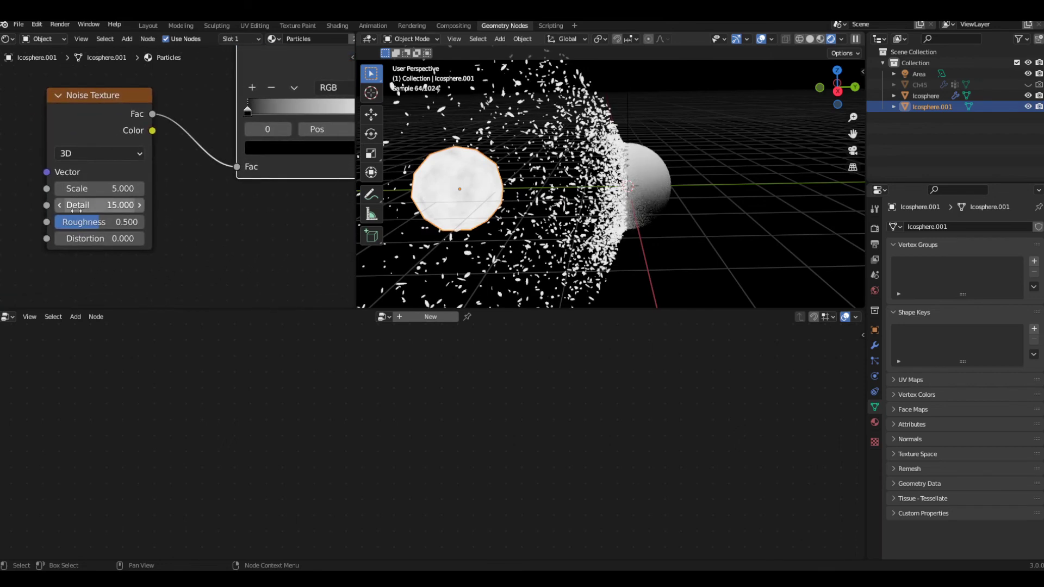
{"action": "middle_click_drag", "start_coordinate": [236, 222], "coordinate": [287, 230]}
{"action": "left_click_drag", "start_coordinate": [137, 232], "coordinate": [82, 230]}
{"action": "scroll", "coordinate": [79, 228], "scroll_direction": "down", "scroll_amount": 3}
{"action": "middle_click_drag", "start_coordinate": [184, 187], "coordinate": [213, 227]}
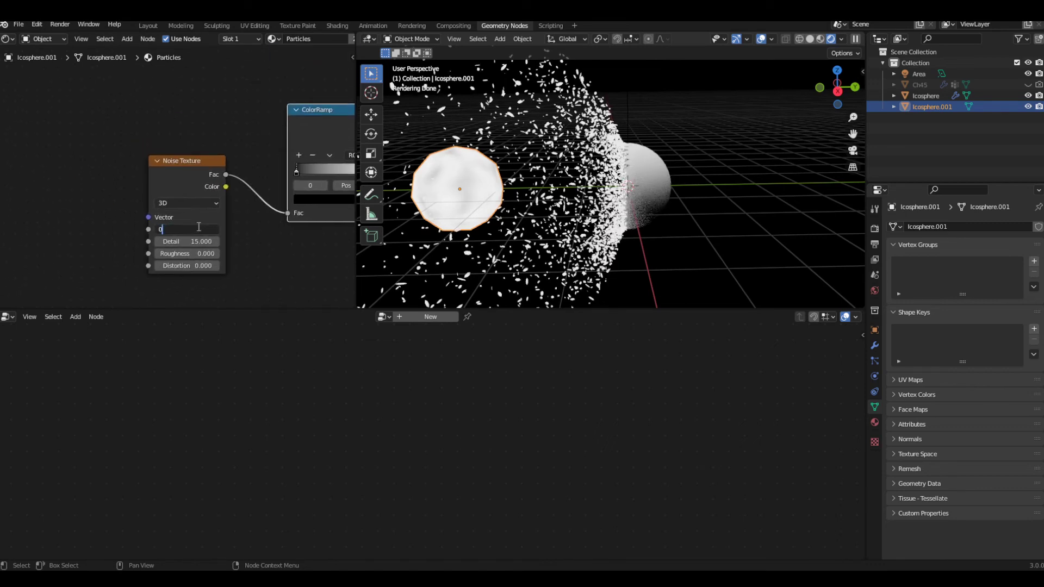
{"action": "key", "text": "Return"}
{"action": "left_click", "coordinate": [198, 227]}
Step: Add Mapping and Texture Coordinate nodes to the Noise Texture, feeding the Camera output into the Mapping Vector
{"action": "left_click", "coordinate": [194, 171]}
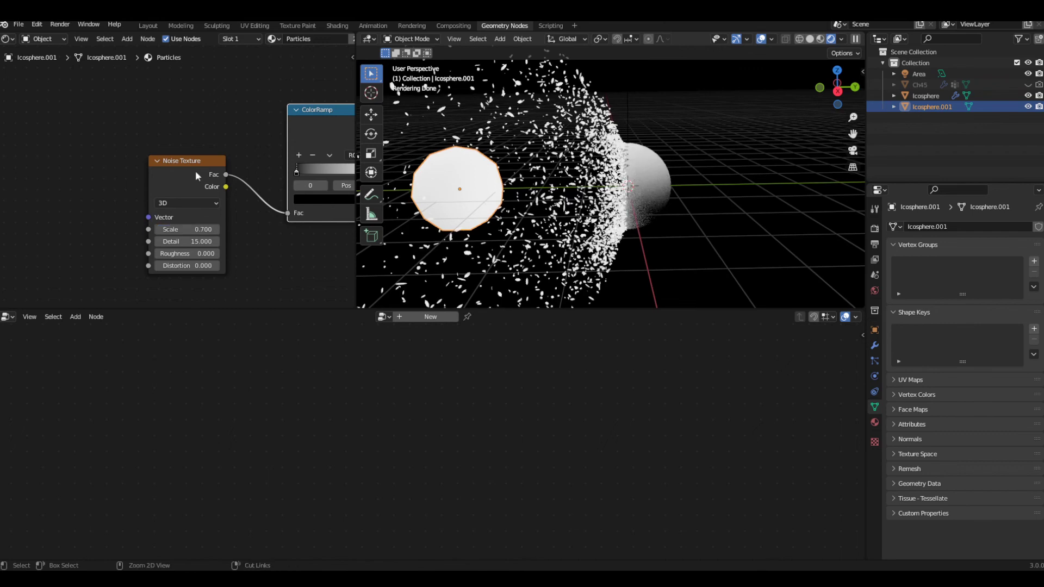
{"action": "key", "text": "ctrl+t"}
{"action": "left_click", "coordinate": [216, 192]}
{"action": "key", "text": "ctrl+t"}
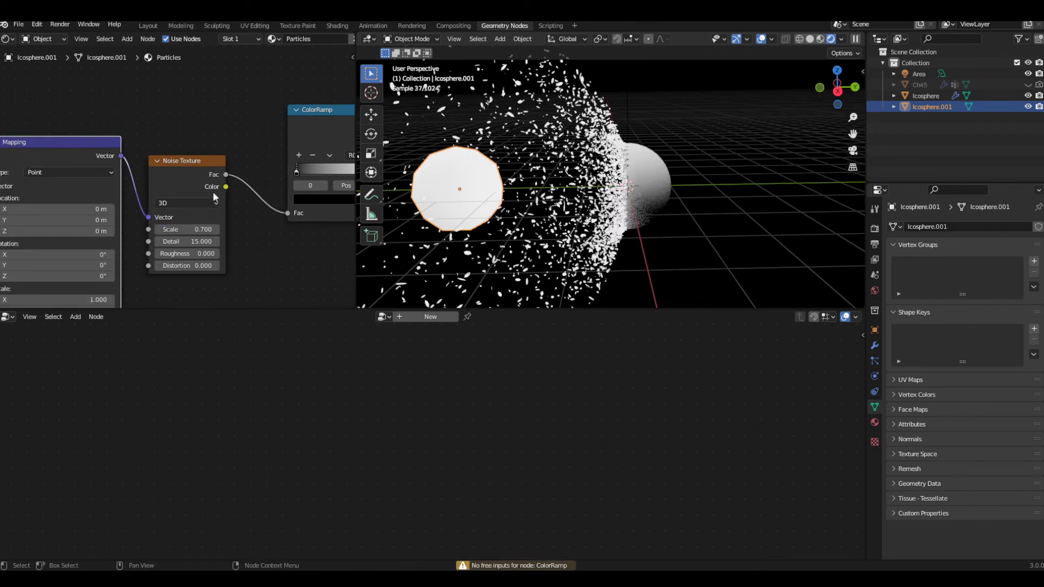
{"action": "scroll", "coordinate": [187, 152], "scroll_direction": "down", "scroll_amount": 4}
{"action": "middle_click_drag", "start_coordinate": [187, 153], "coordinate": [258, 152]}
{"action": "left_click_drag", "start_coordinate": [79, 206], "coordinate": [146, 165]}
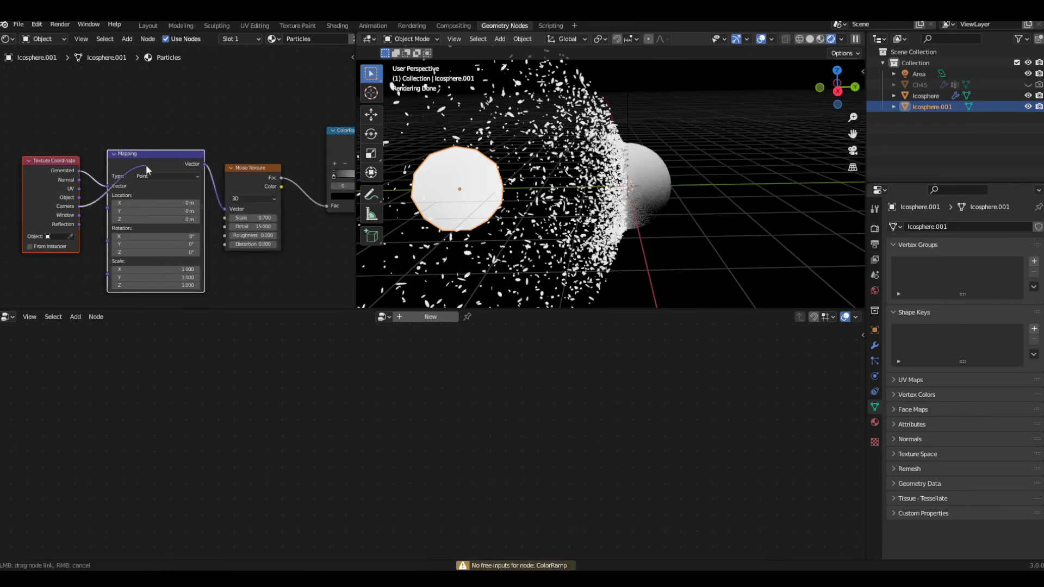
{"action": "left_click_drag", "start_coordinate": [88, 190], "coordinate": [108, 186]}
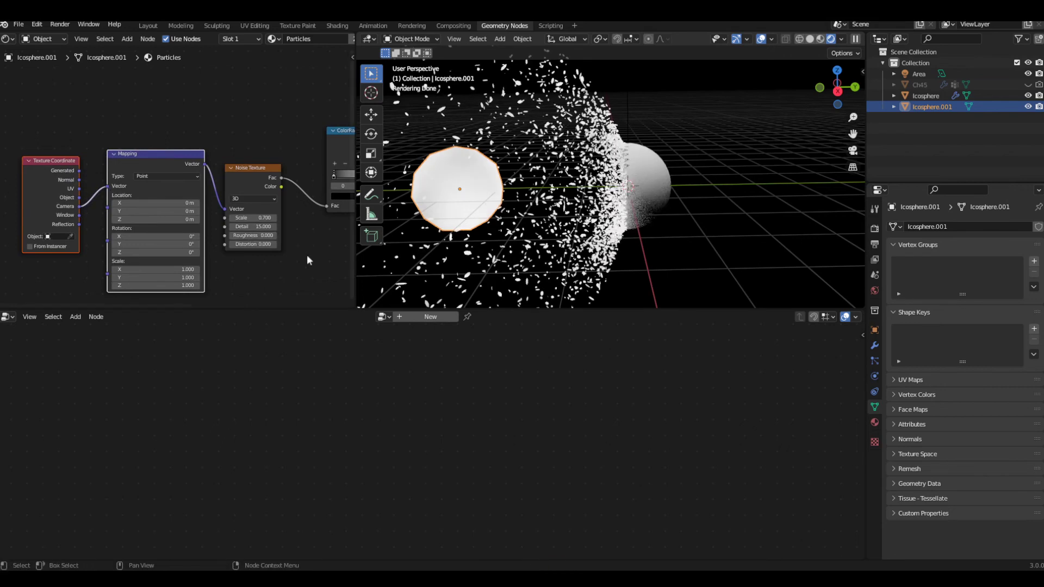
Step: Set the ColorRamp's last stop to pure blue (hue 0.667) and add a lighter blue stop at position 0.5
{"action": "middle_click_drag", "start_coordinate": [306, 256], "coordinate": [179, 286]}
{"action": "scroll", "coordinate": [266, 279], "scroll_direction": "up", "scroll_amount": 5}
{"action": "scroll", "coordinate": [266, 277], "scroll_direction": "up", "scroll_amount": 1}
{"action": "middle_click_drag", "start_coordinate": [266, 278], "coordinate": [182, 298]}
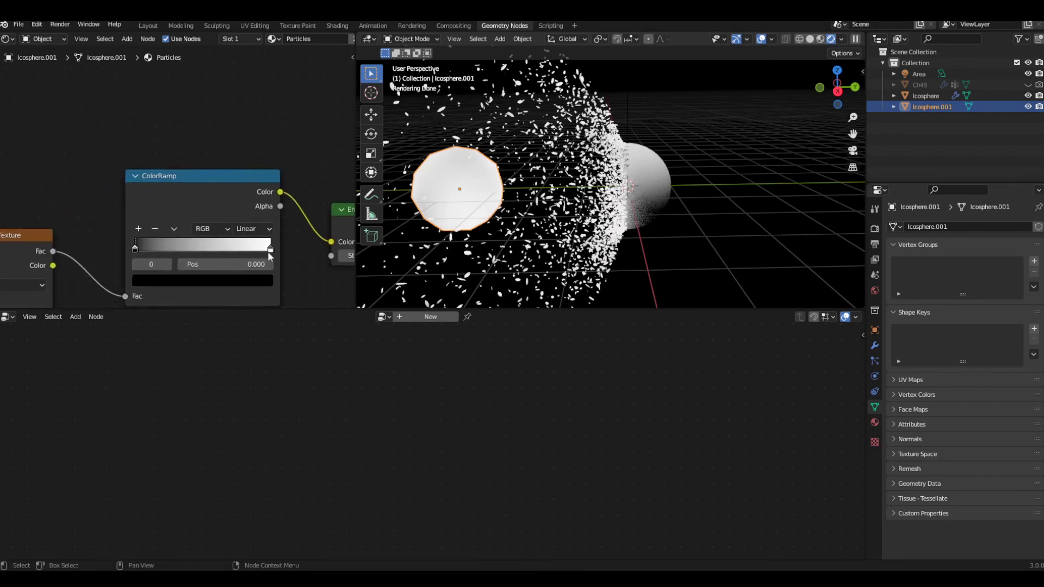
{"action": "left_click", "coordinate": [270, 250]}
{"action": "left_click", "coordinate": [259, 280]}
{"action": "left_click_drag", "start_coordinate": [205, 132], "coordinate": [230, 120]}
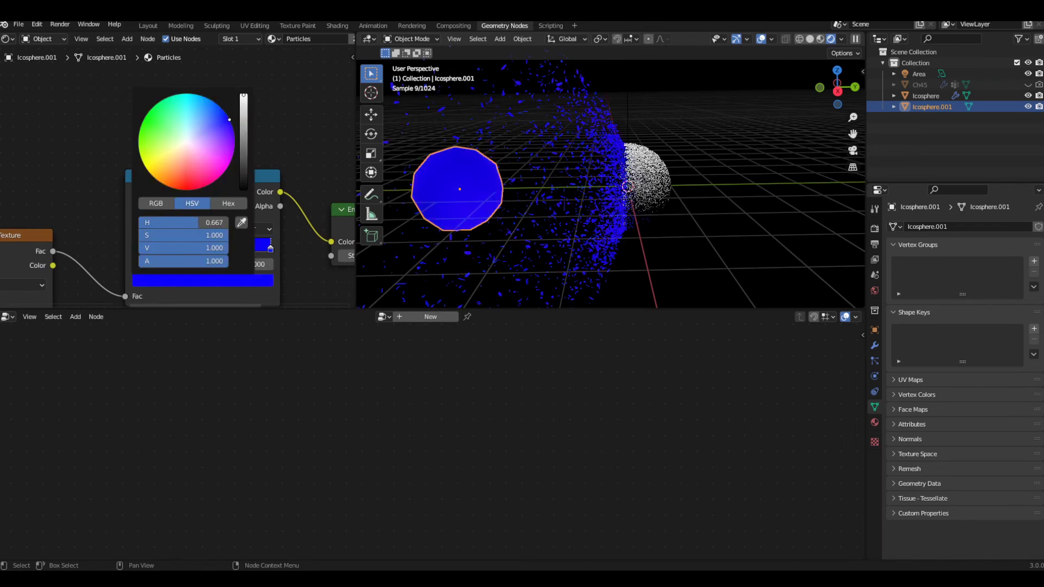
{"action": "left_click", "coordinate": [214, 283]}
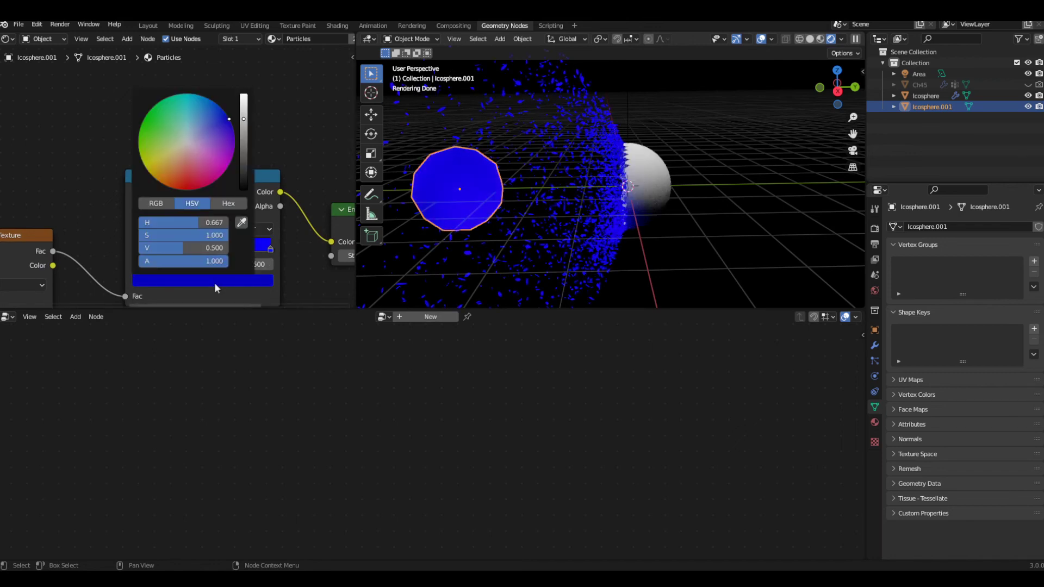
{"action": "left_click", "coordinate": [205, 121]}
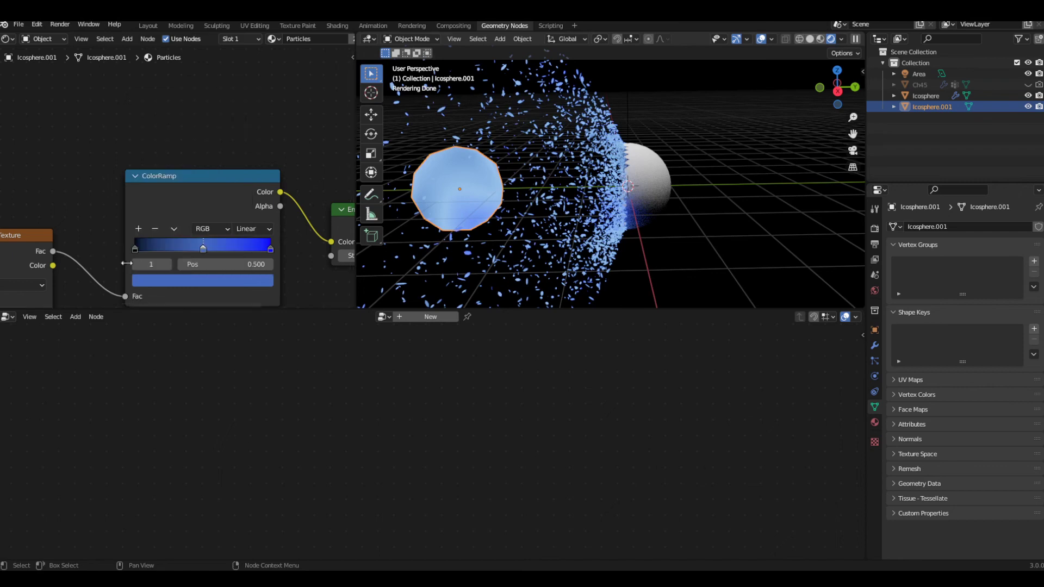
Step: Set the ColorRamp's first stop to light sky blue and brighten the blue of the middle stop
{"action": "left_click", "coordinate": [139, 228]}
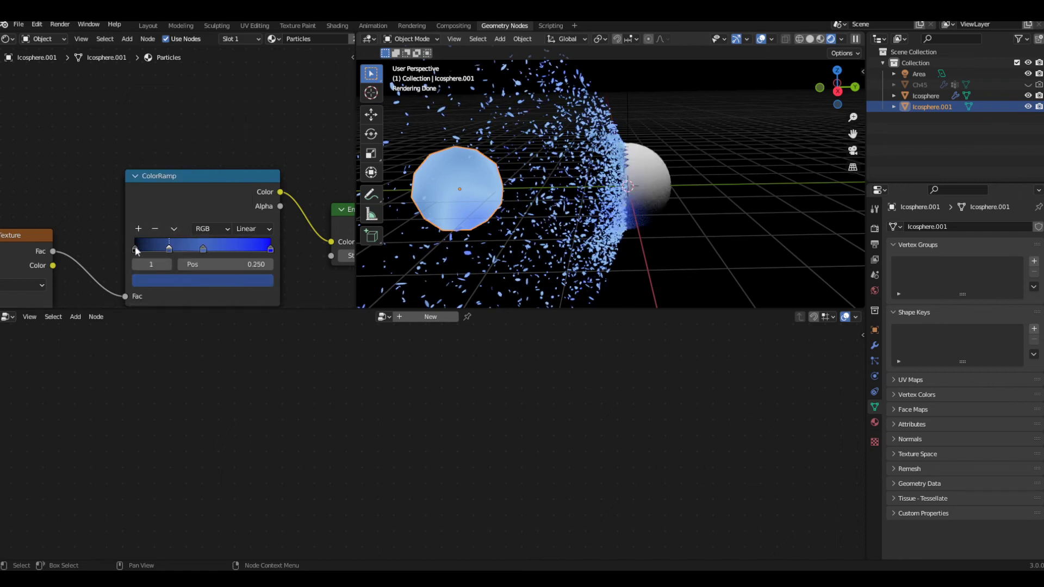
{"action": "left_click_drag", "start_coordinate": [134, 249], "coordinate": [138, 249]}
{"action": "left_click", "coordinate": [169, 248]}
{"action": "left_click", "coordinate": [202, 280]}
{"action": "left_click_drag", "start_coordinate": [192, 118], "coordinate": [243, 94]}
{"action": "left_click", "coordinate": [203, 248]}
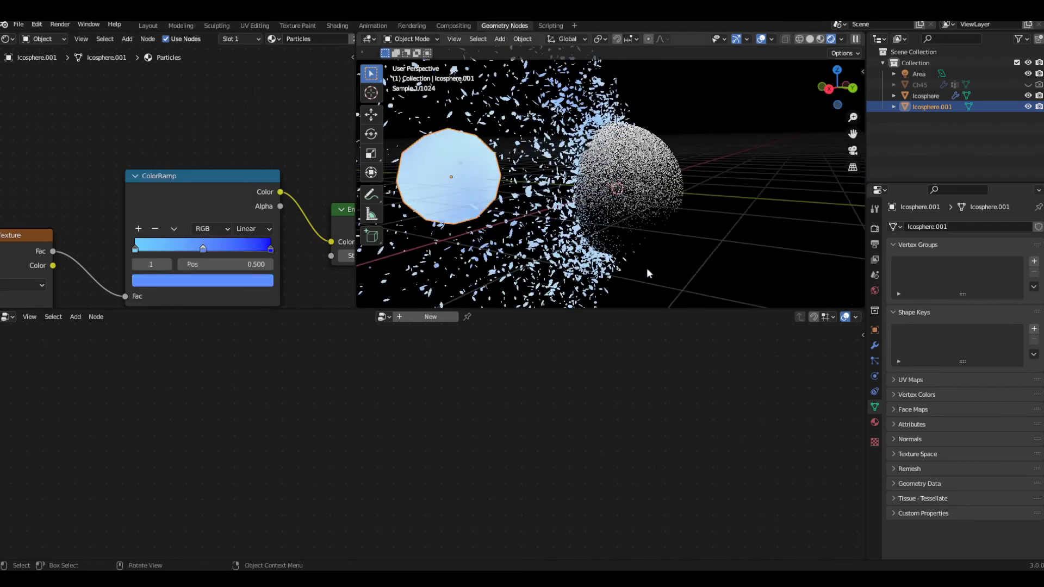
{"action": "middle_click_drag", "start_coordinate": [647, 268], "coordinate": [663, 251]}
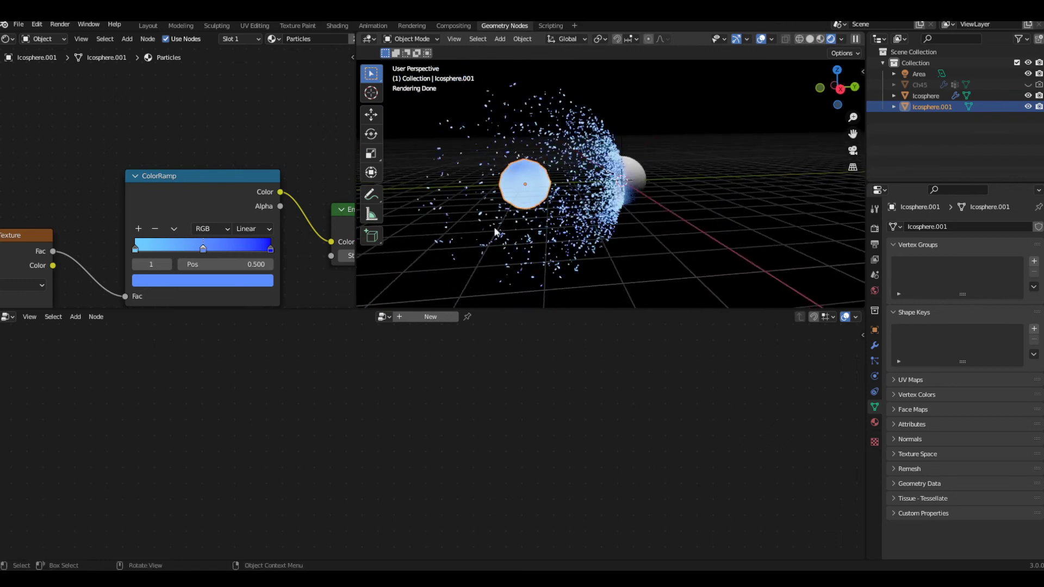
{"action": "scroll", "coordinate": [494, 226], "scroll_direction": "up", "scroll_amount": 1}
Step: Disable all Ray Visibility options of the low-poly sphere: Camera, Diffuse, Glossy, Transmission, Volume Scatter and Shadow
{"action": "left_click", "coordinate": [482, 237]}
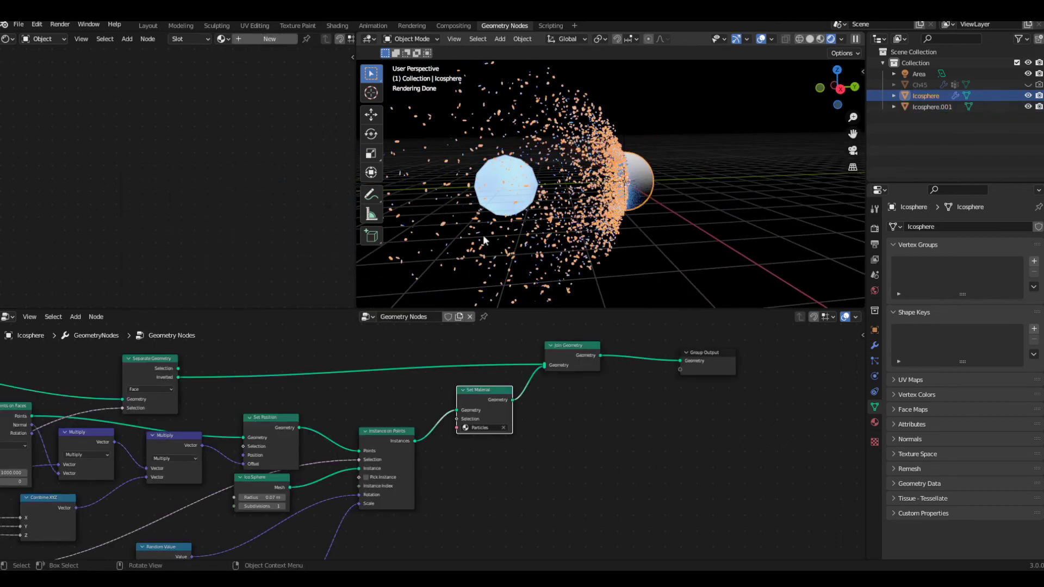
{"action": "left_click", "coordinate": [505, 208]}
{"action": "middle_click_drag", "start_coordinate": [545, 217], "coordinate": [533, 217]}
{"action": "scroll", "coordinate": [533, 216], "scroll_direction": "up", "scroll_amount": 3}
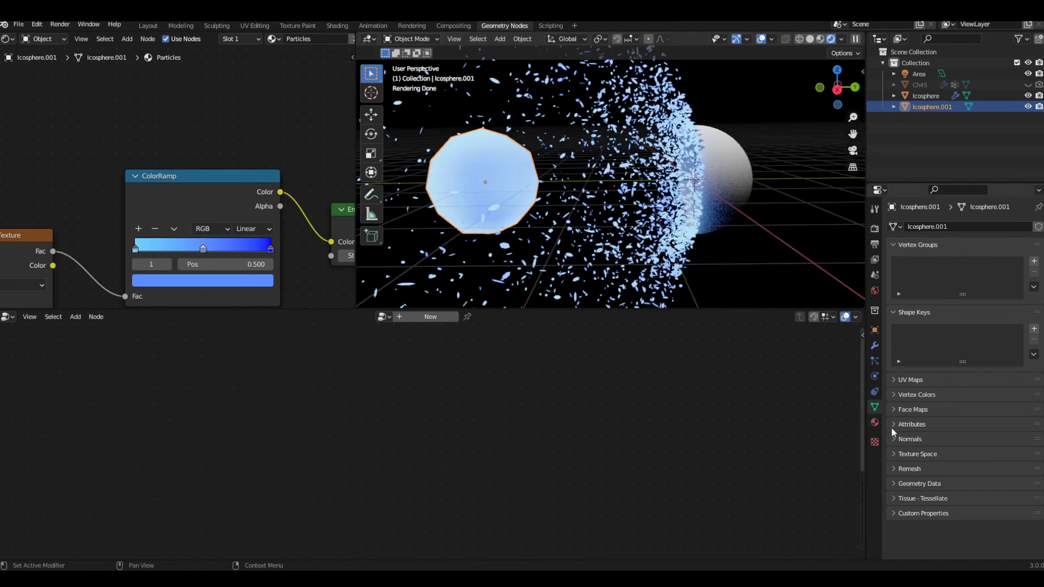
{"action": "left_click", "coordinate": [875, 330]}
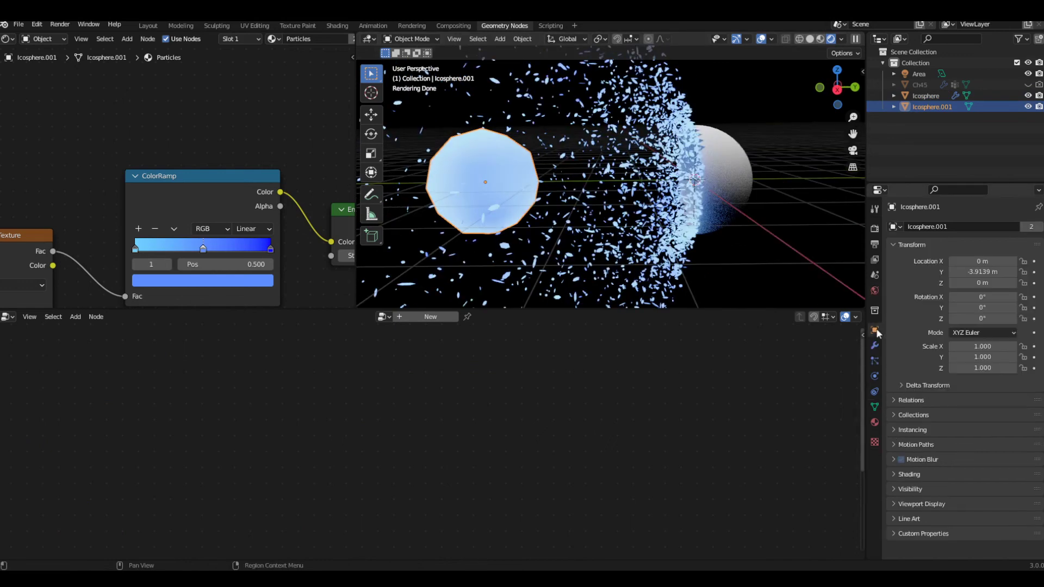
{"action": "left_click", "coordinate": [927, 480]}
{"action": "scroll", "coordinate": [935, 462], "scroll_direction": "down", "scroll_amount": 5}
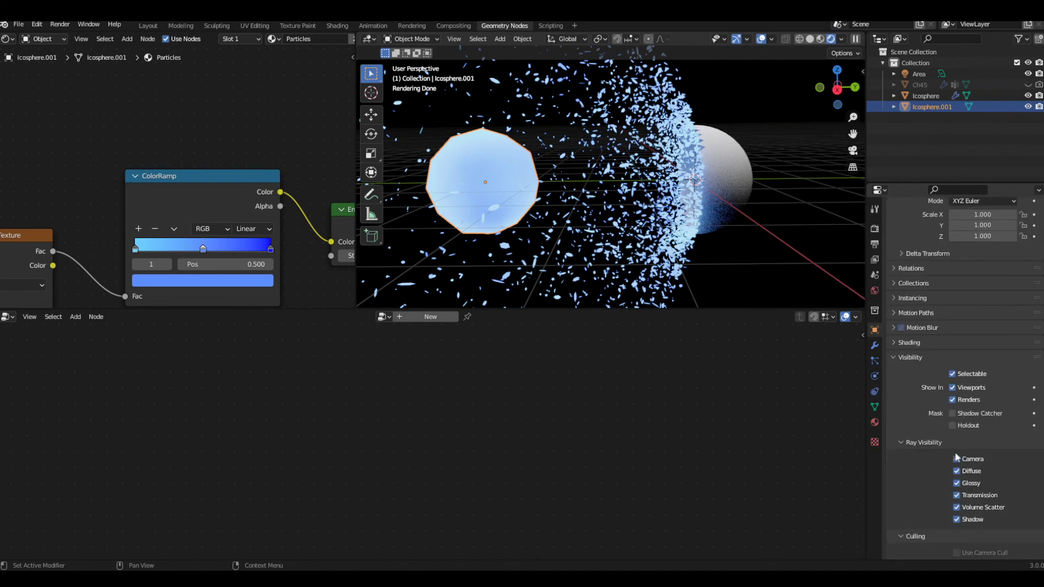
{"action": "left_click", "coordinate": [957, 460]}
{"action": "left_click", "coordinate": [957, 471]}
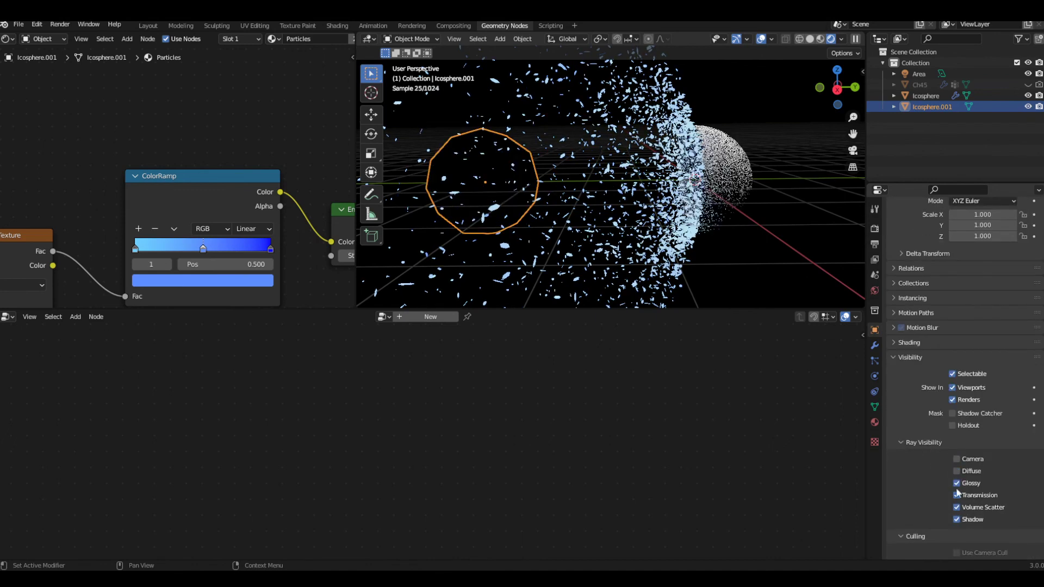
{"action": "left_click", "coordinate": [957, 484]}
{"action": "left_click", "coordinate": [957, 495]}
{"action": "left_click_drag", "start_coordinate": [960, 507], "coordinate": [957, 519]}
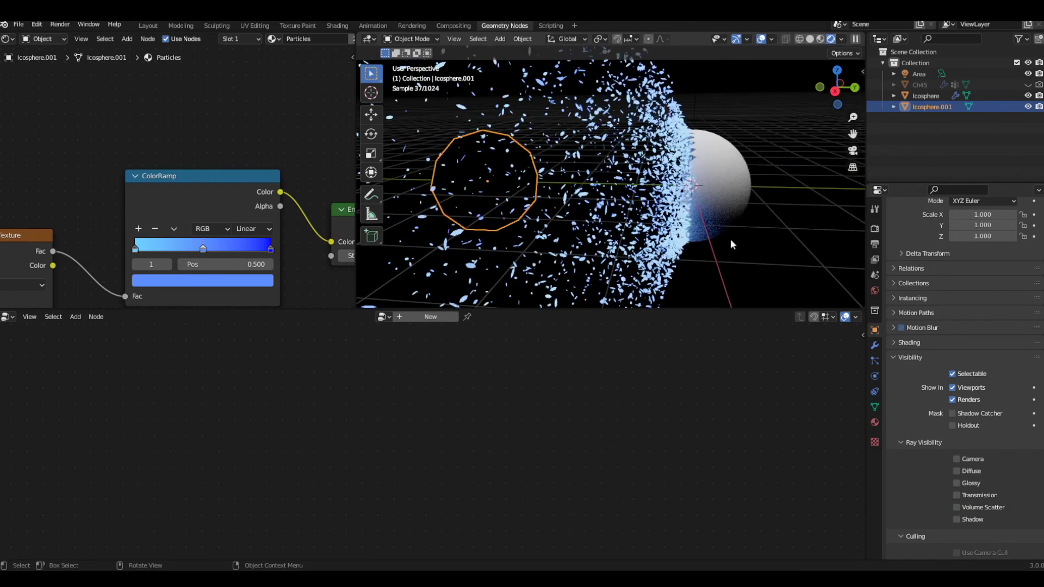
Step: Try shifting the low-poly sphere along the Y axis to test its effect on the particles
{"action": "scroll", "coordinate": [533, 191], "scroll_direction": "down", "scroll_amount": 3}
{"action": "left_click", "coordinate": [694, 240]}
{"action": "scroll", "coordinate": [693, 239], "scroll_direction": "up", "scroll_amount": 4}
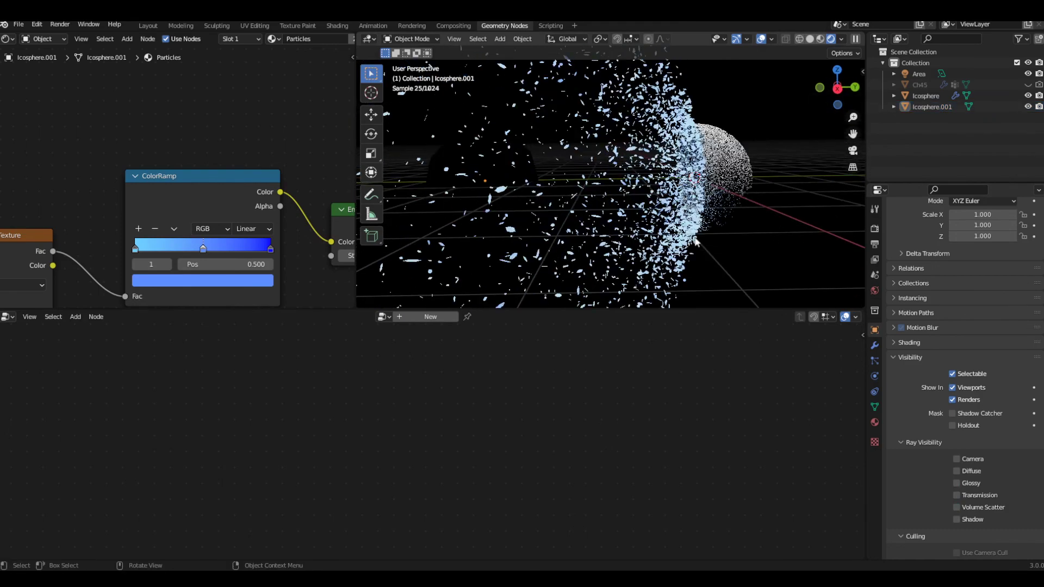
{"action": "mouse_move", "coordinate": [694, 239]}
{"action": "middle_mouse_down"}
{"action": "mouse_move", "coordinate": [720, 237]}
{"action": "mouse_move", "coordinate": [694, 236]}
{"action": "middle_mouse_up"}
{"action": "scroll", "coordinate": [720, 237], "scroll_direction": "down", "scroll_amount": 3}
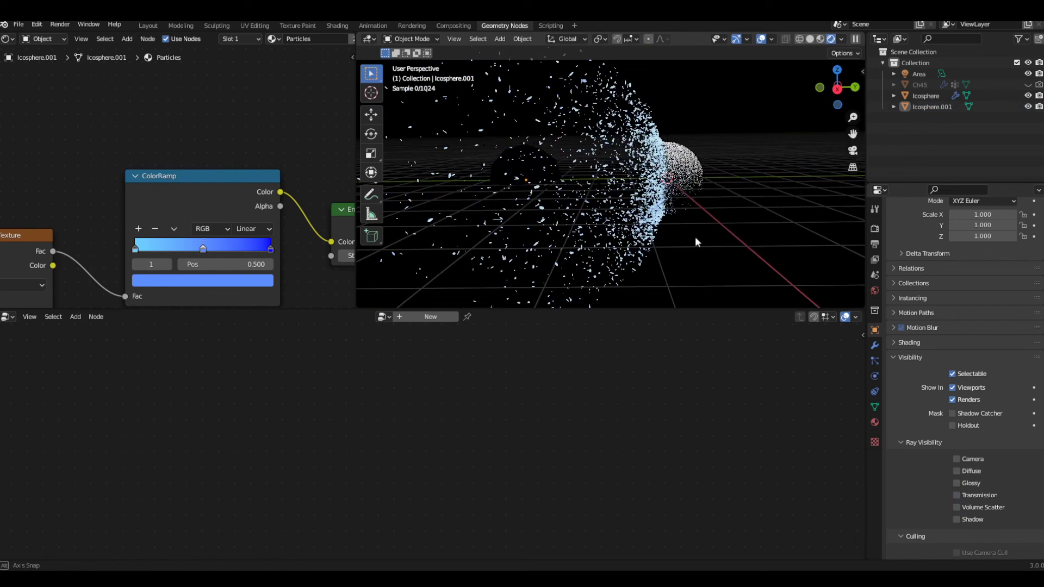
{"action": "left_click", "coordinate": [534, 171]}
{"action": "key", "text": "g"}
{"action": "key", "text": "x"}
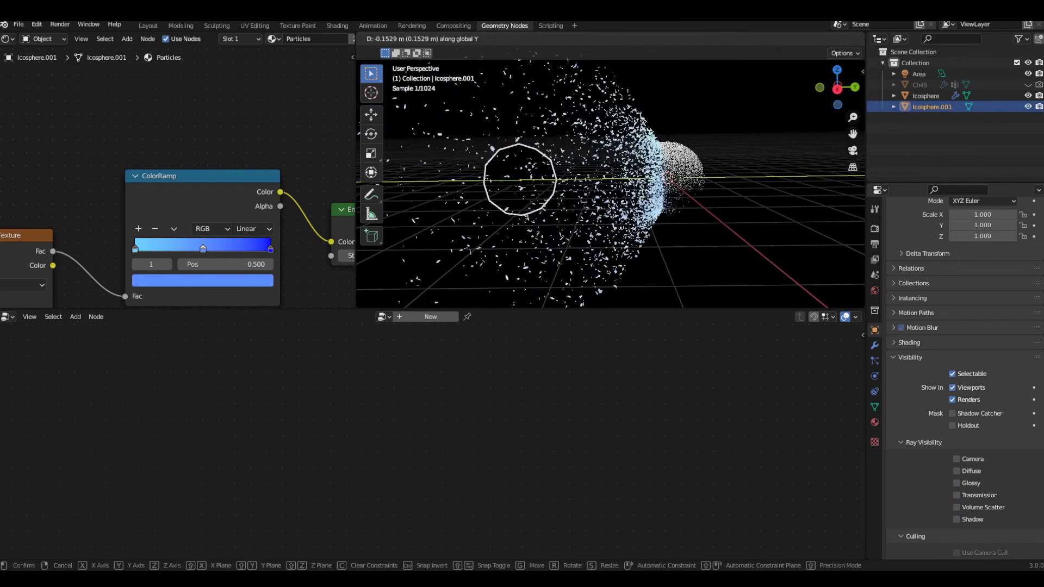
{"action": "left_click", "coordinate": [520, 180]}
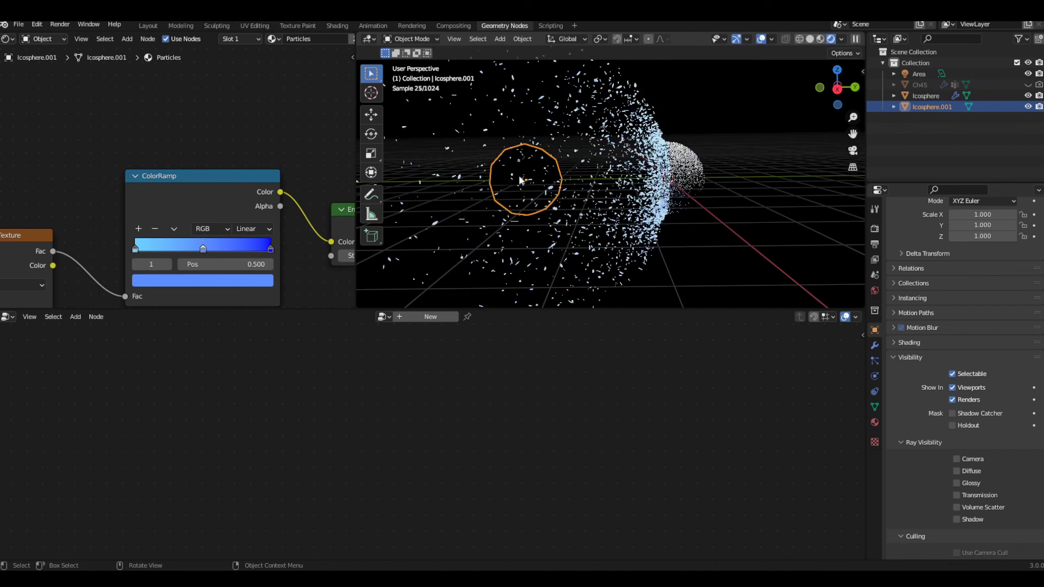
Step: Show the Ch45 character in the viewport and hide the smooth Icosphere
{"action": "left_click", "coordinate": [1028, 84]}
{"action": "left_click", "coordinate": [993, 97]}
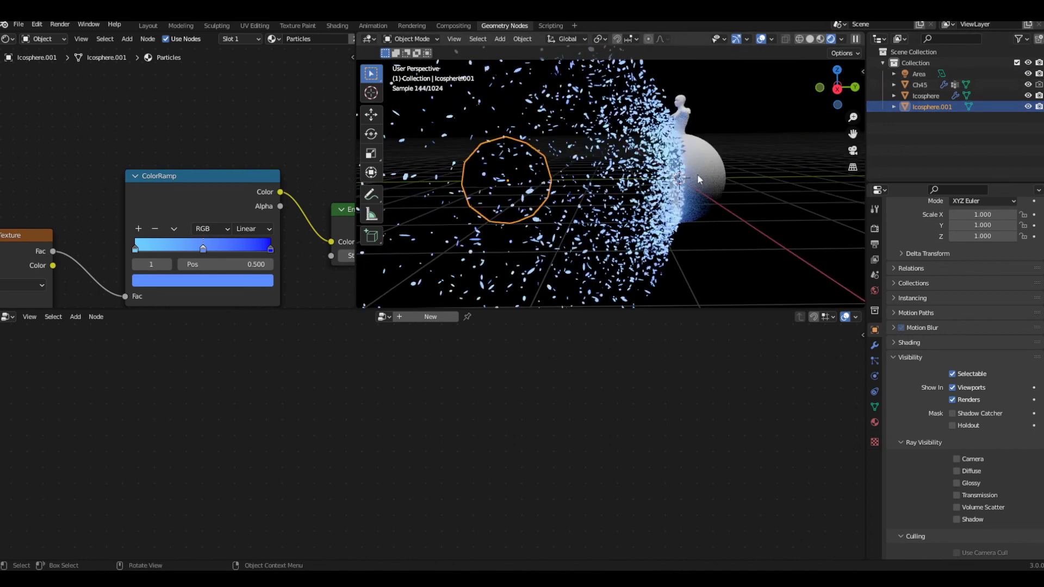
{"action": "left_click", "coordinate": [1028, 96]}
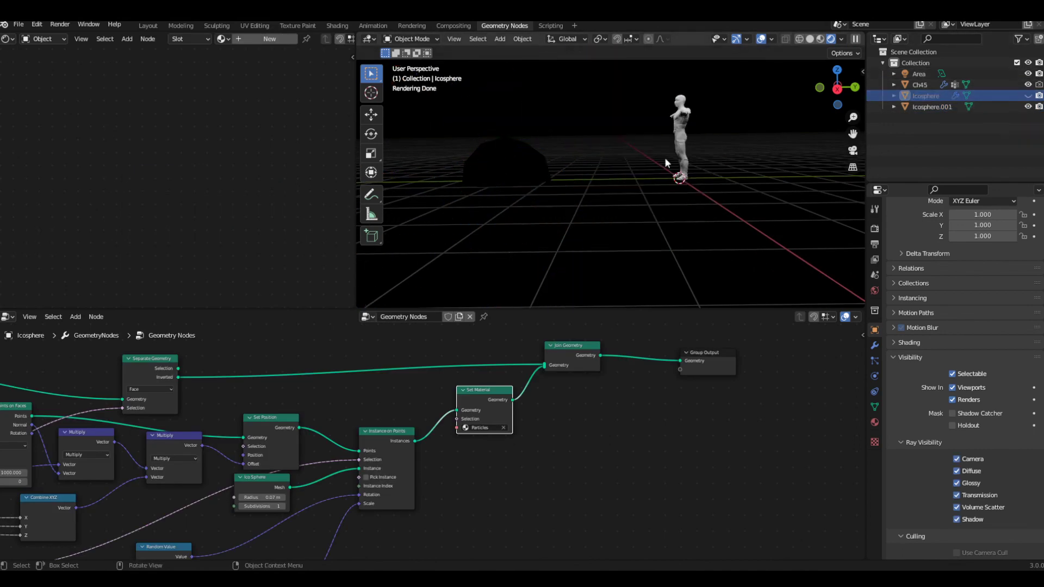
Step: Rotate the Ch45 character 90° about the Z axis
{"action": "left_click", "coordinate": [682, 167]}
{"action": "type", "text": "r"}
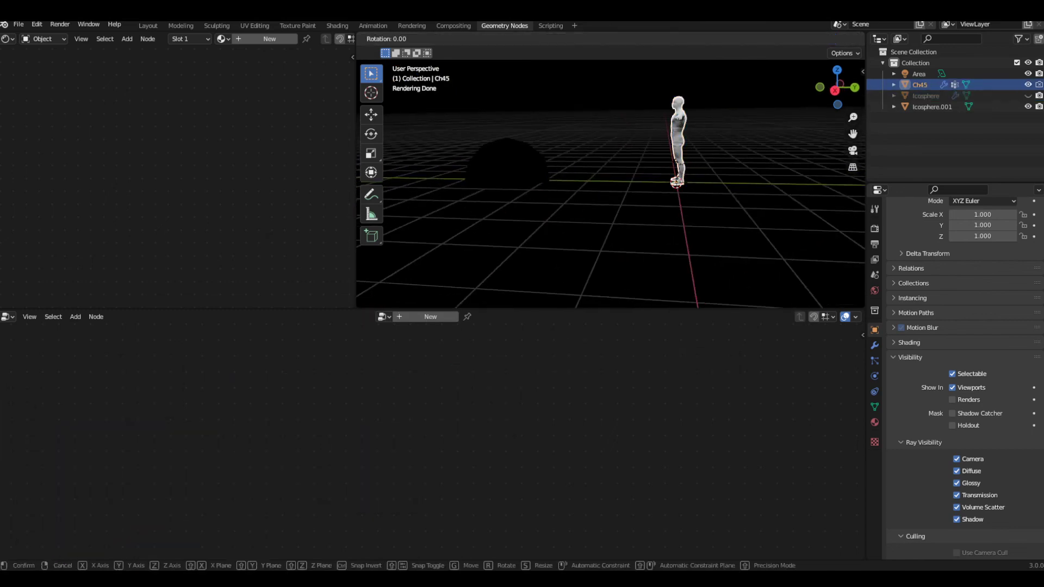
{"action": "type", "text": "z90"}
{"action": "key", "text": "Return"}
{"action": "scroll", "coordinate": [681, 167], "scroll_direction": "up", "scroll_amount": 4}
{"action": "middle_click_drag", "start_coordinate": [767, 122], "coordinate": [691, 197], "text": "shift"}
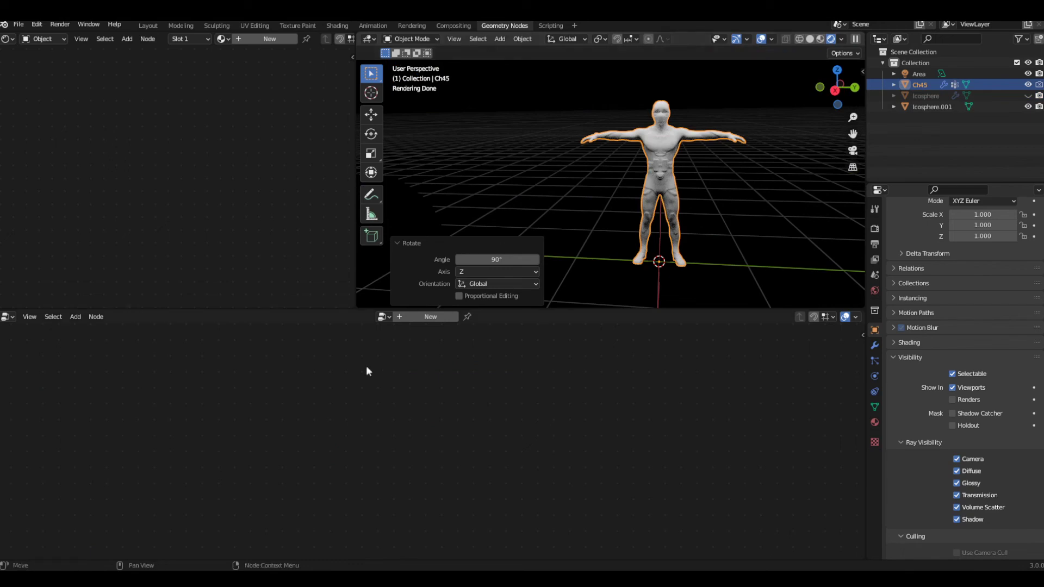
Step: Add a Geometry Nodes modifier to Ch45 and assign it the existing Geometry Nodes tree
{"action": "left_click", "coordinate": [432, 317]}
{"action": "left_click", "coordinate": [367, 317]}
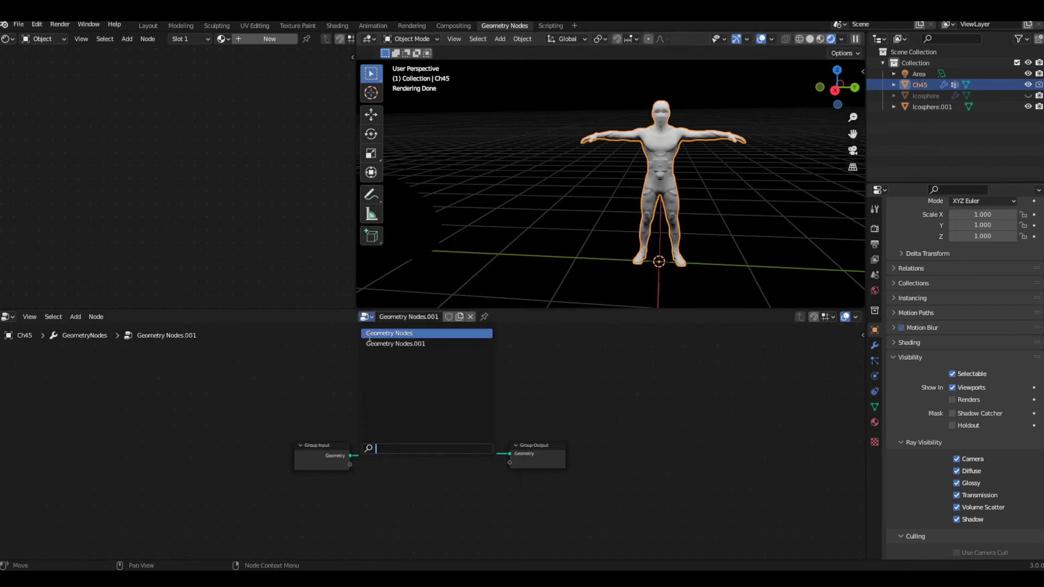
{"action": "left_click", "coordinate": [389, 334]}
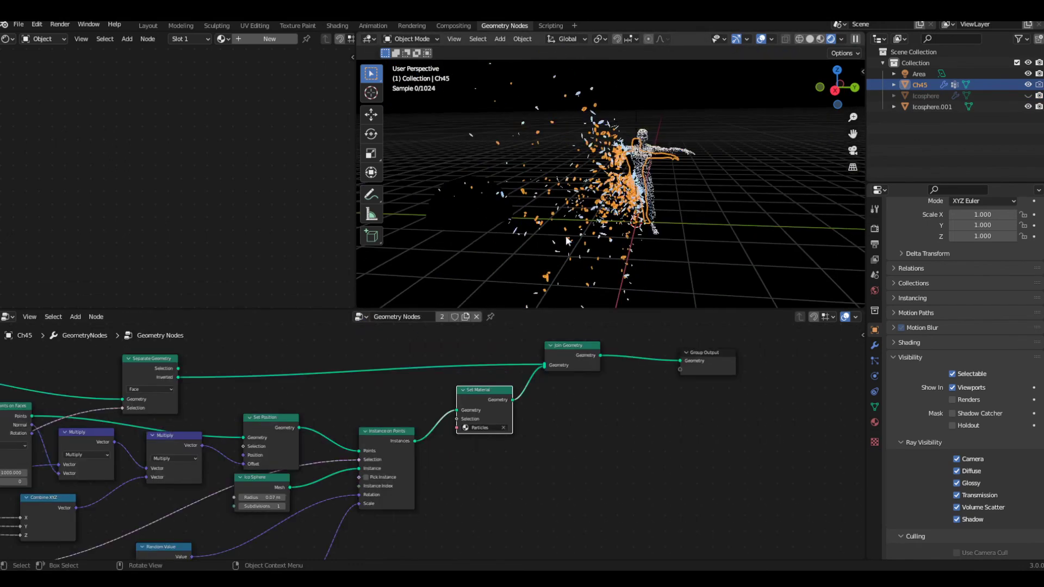
Step: Move the low-poly sphere about 0.24 m along the Y axis toward the character
{"action": "left_click", "coordinate": [485, 213]}
{"action": "key", "text": "g"}
{"action": "key", "text": "y"}
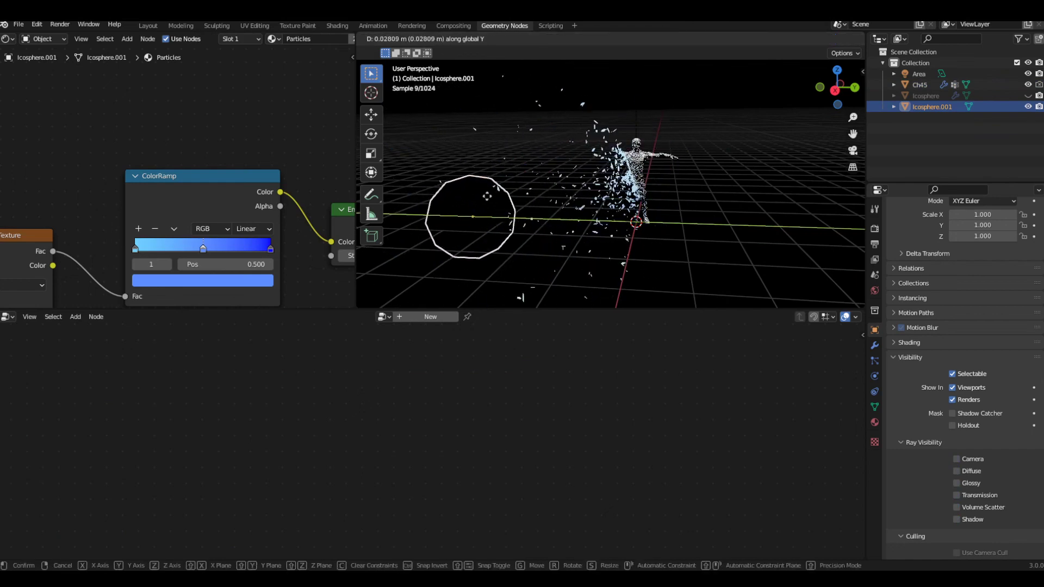
{"action": "left_click", "coordinate": [495, 195]}
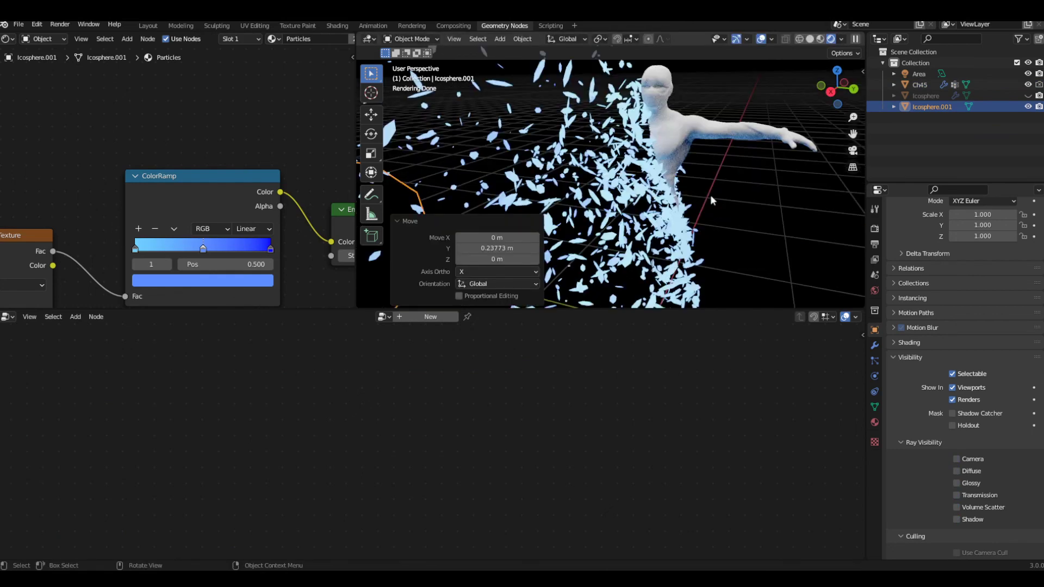